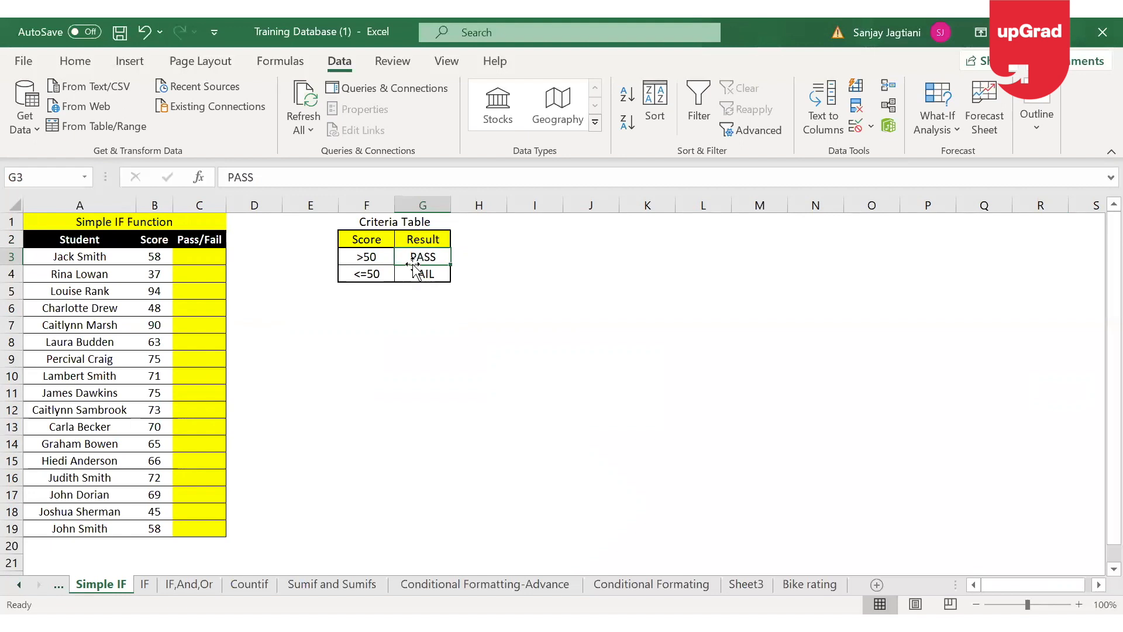
Step: Review the FAIL rule and its score condition in the criteria table
left_click(386, 276)
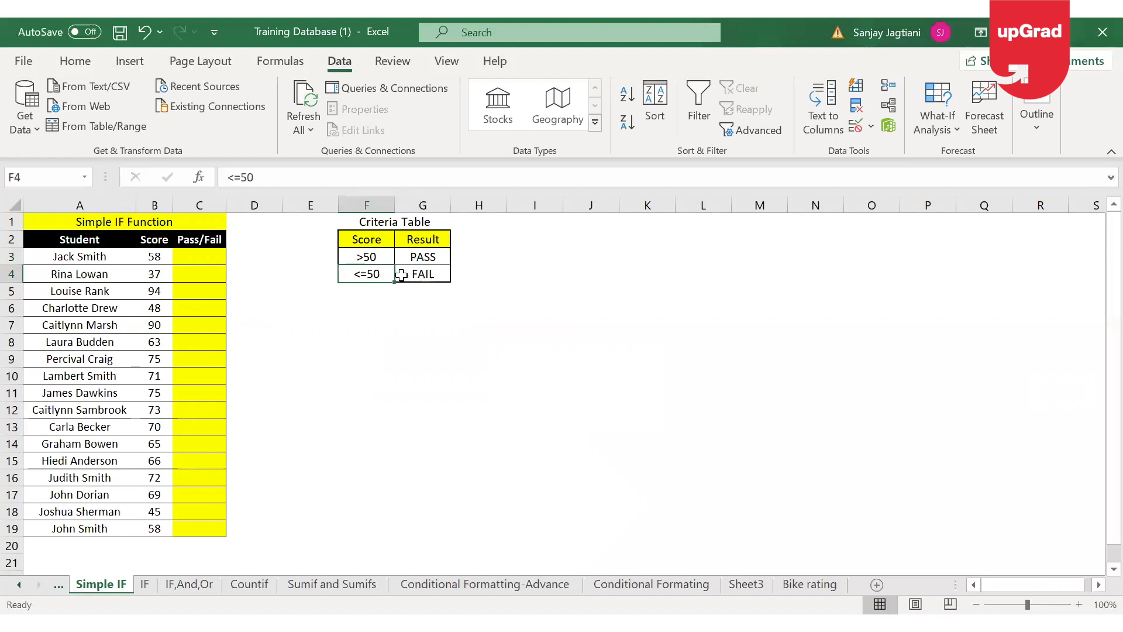
left_click(425, 274)
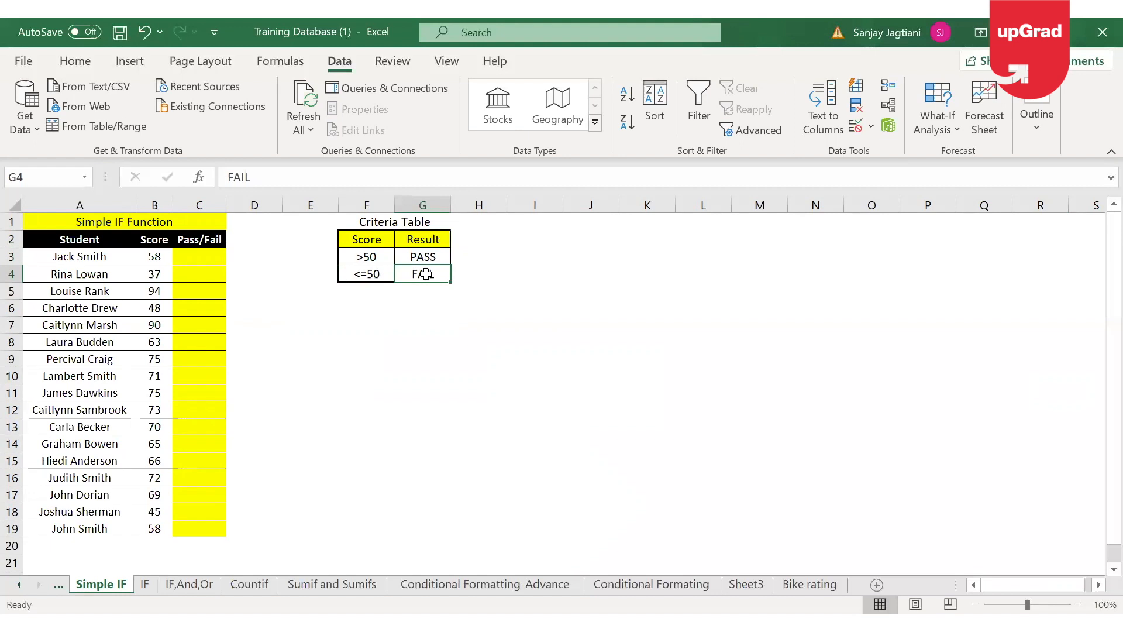
left_click(210, 254)
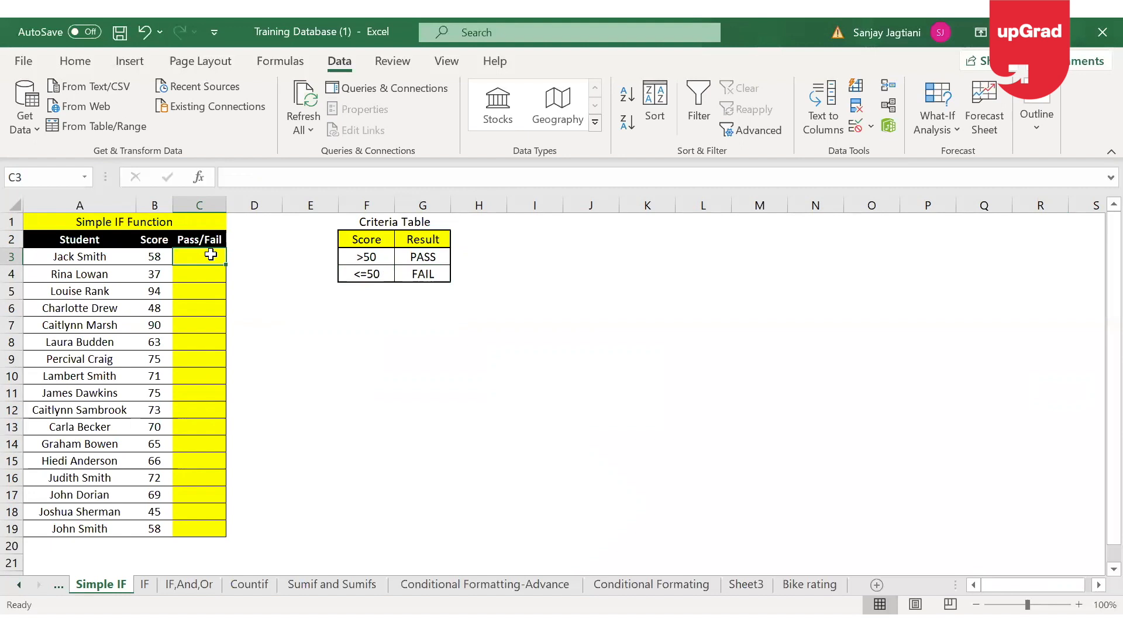
type("=")
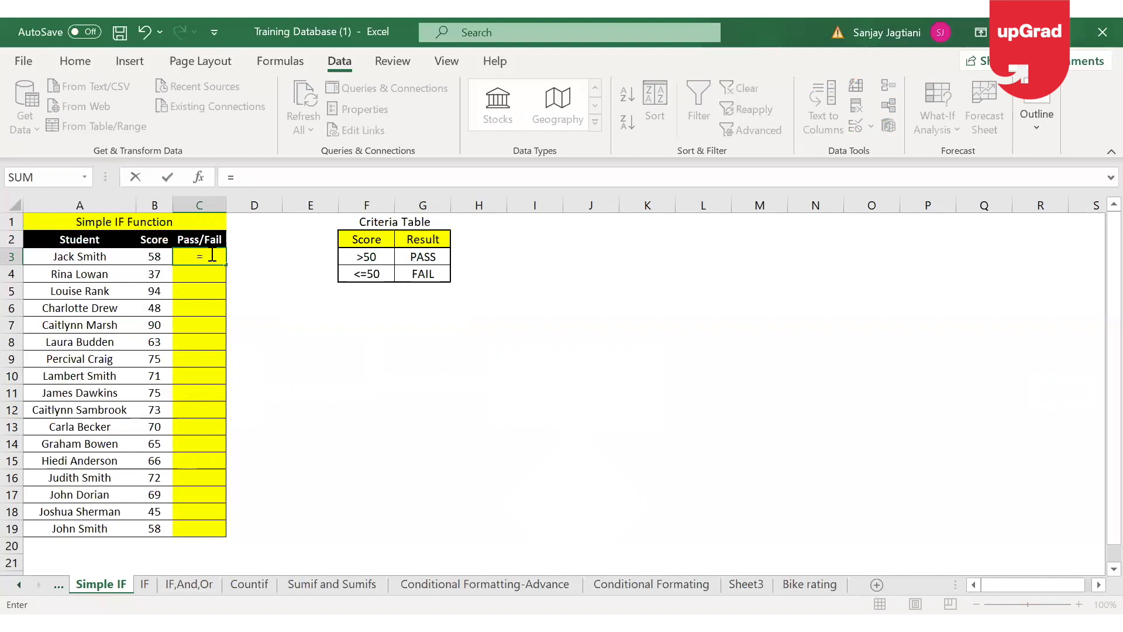
type("if")
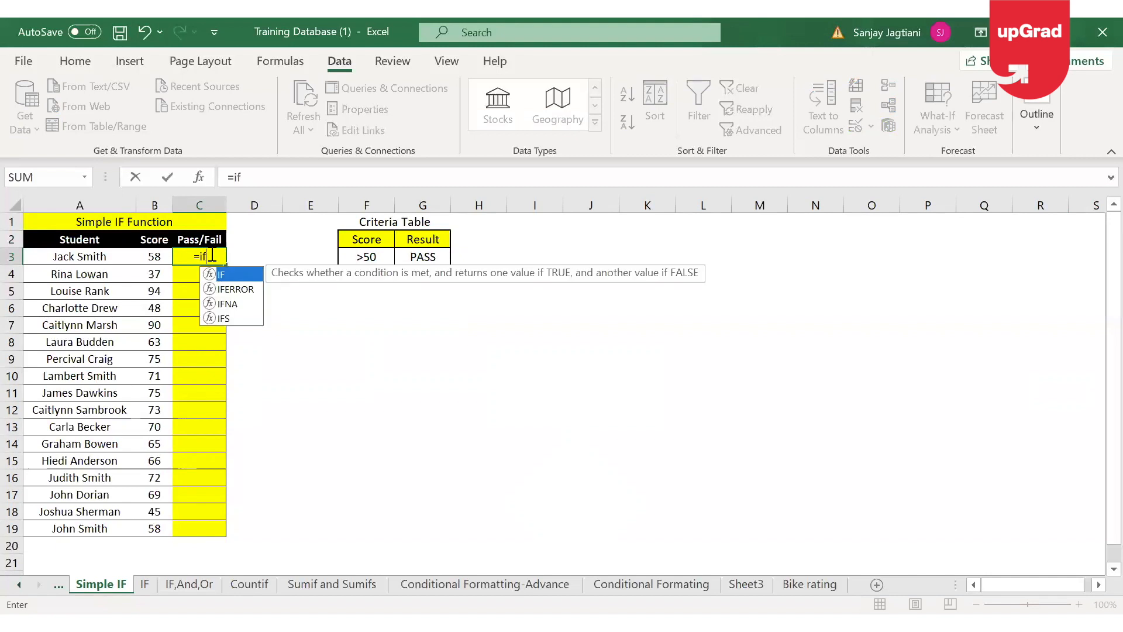
type("(")
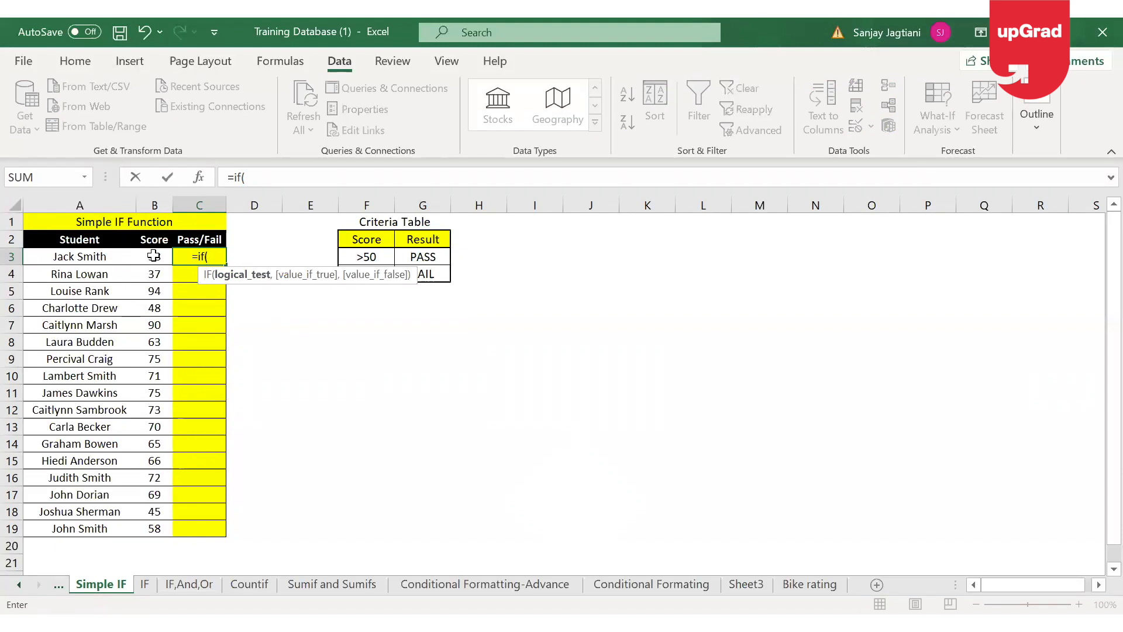
key("Escape")
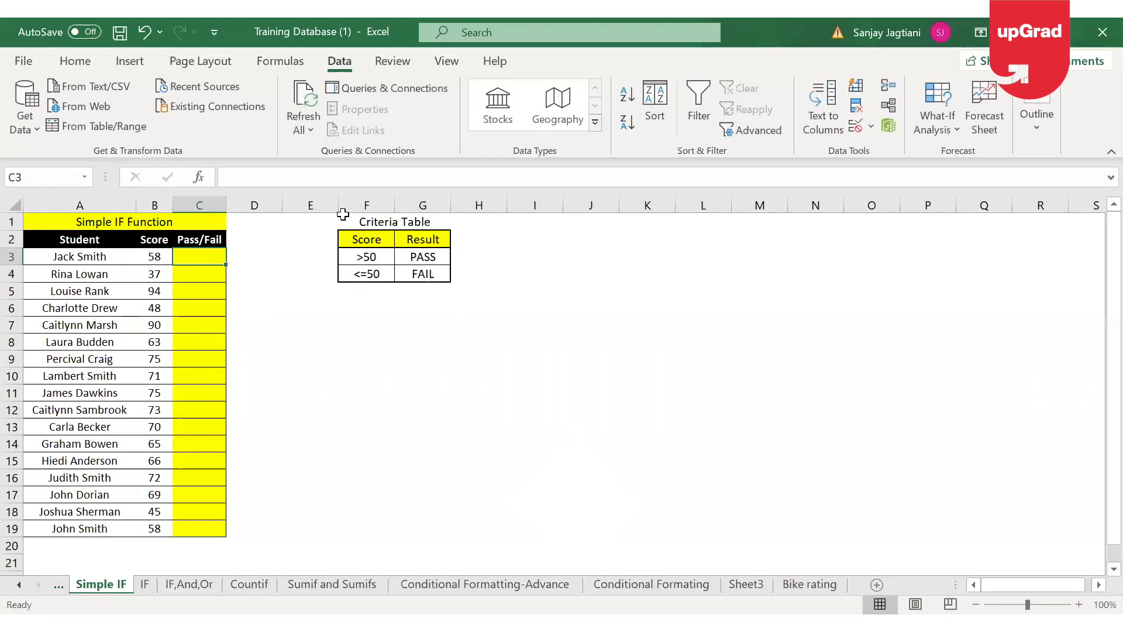
Step: Compare the two score conditions in the criteria table, then return to cell C3
left_click(363, 277)
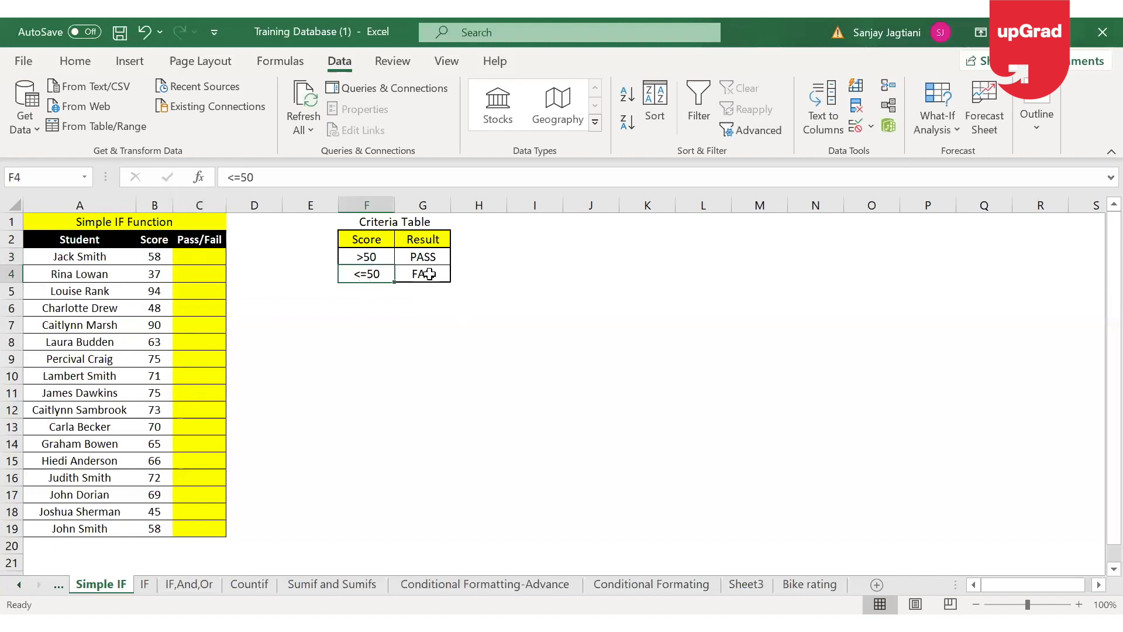
left_click(377, 257)
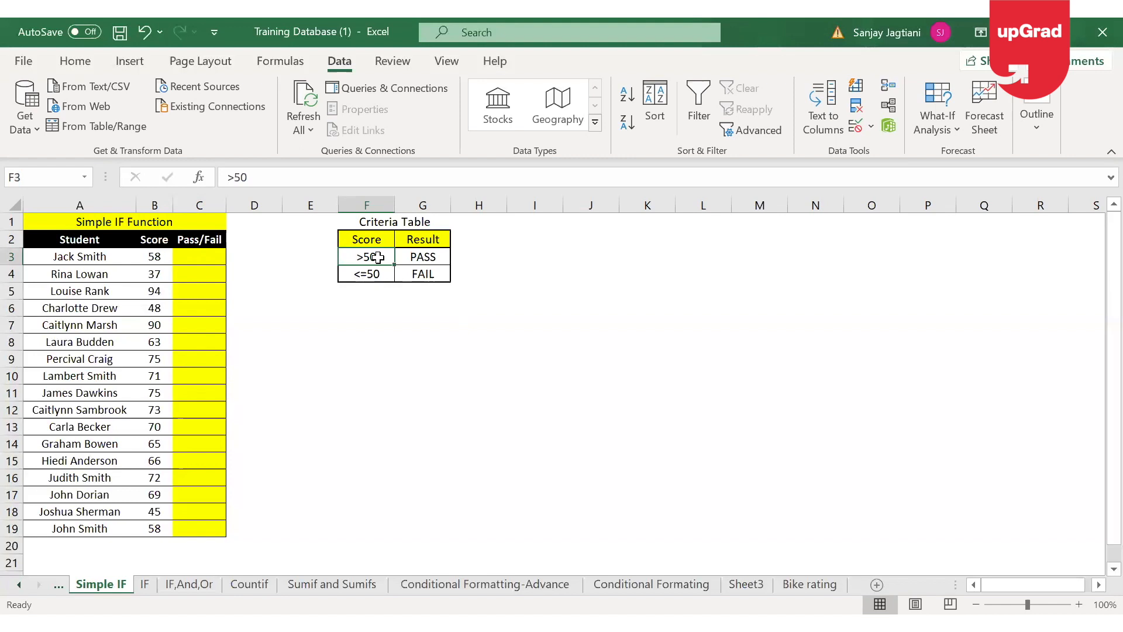
left_click(202, 257)
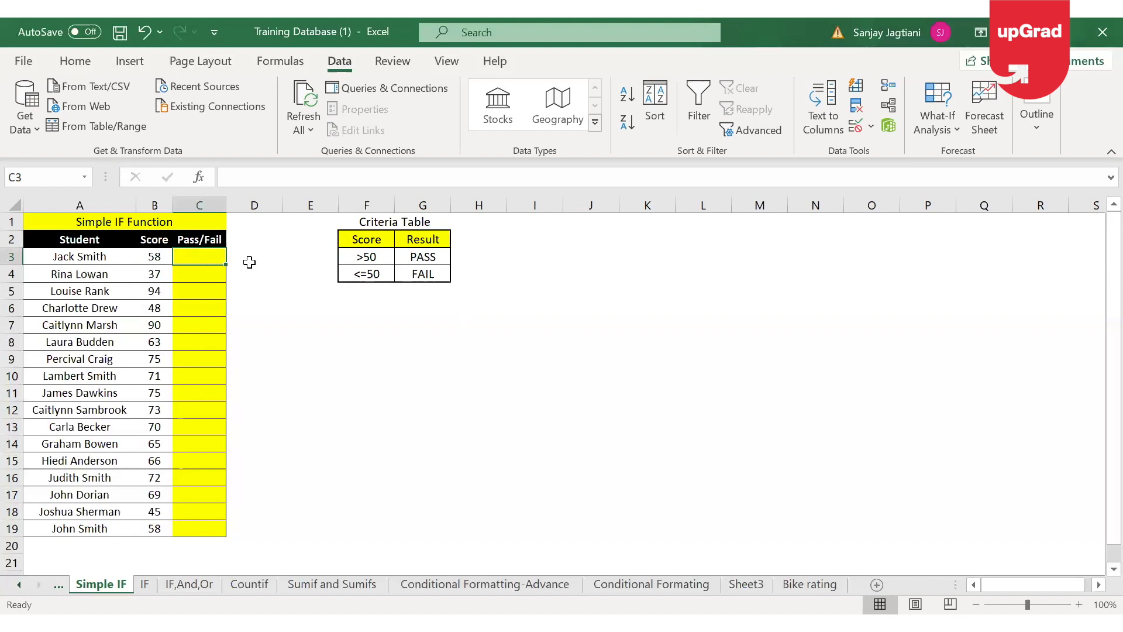
Step: Examine the Mathematical Operators list on the IF sheet, going through the comparison operators down to "Not equal to"
left_click(145, 583)
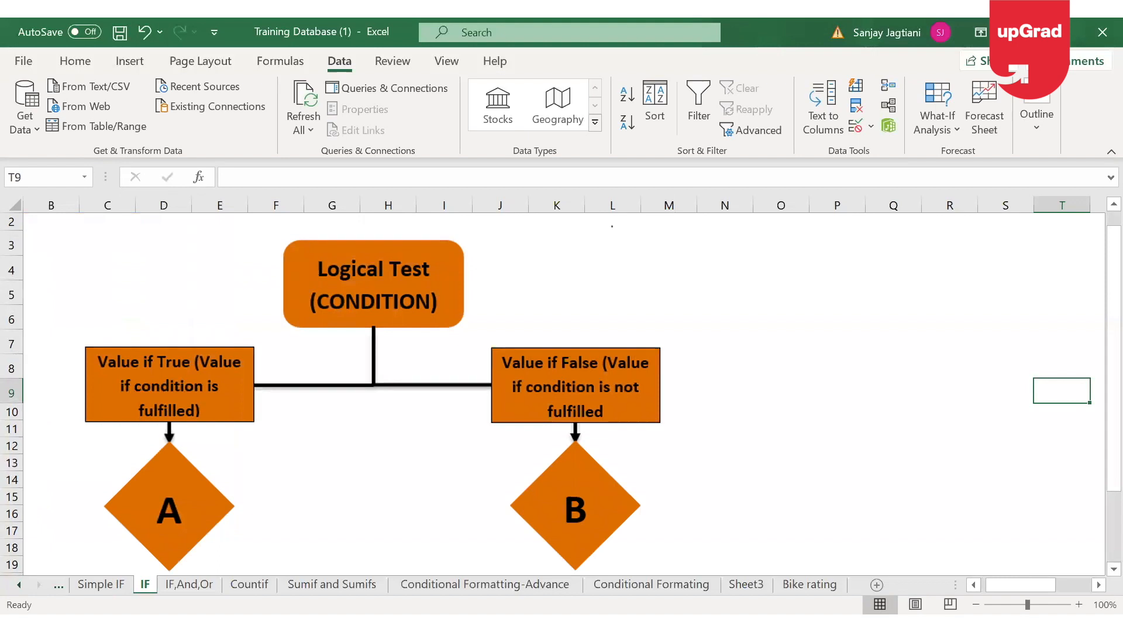
scroll(863, 315, "right", 3)
left_click(886, 271)
key("Right")
key("Right")
key("Right")
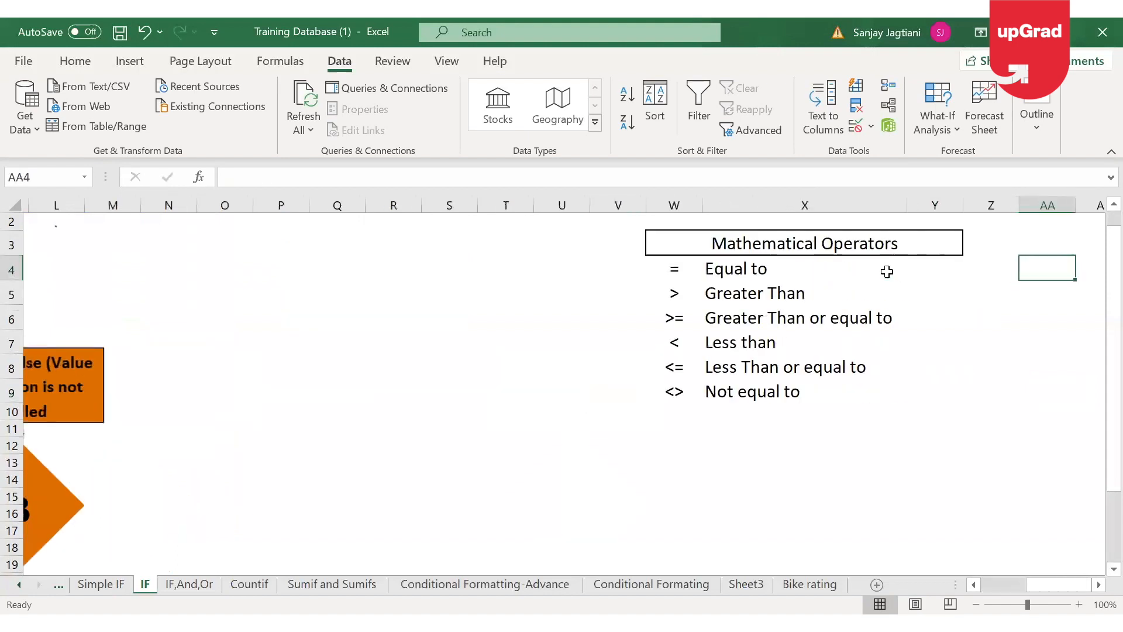
key("Right")
key("Right")
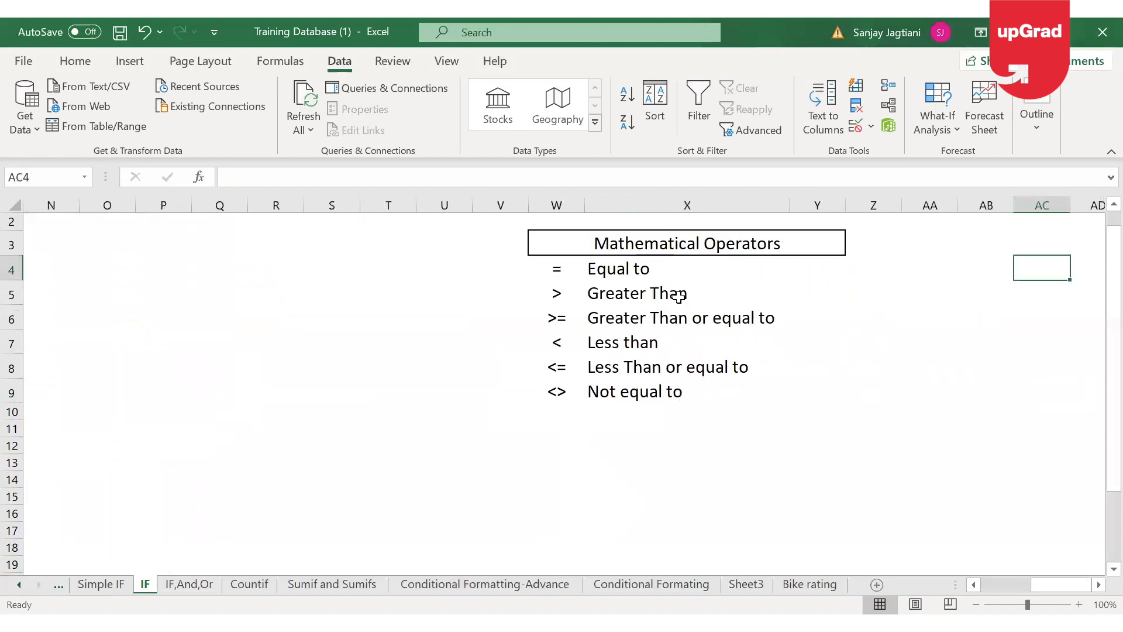
left_click(678, 309)
key("Down")
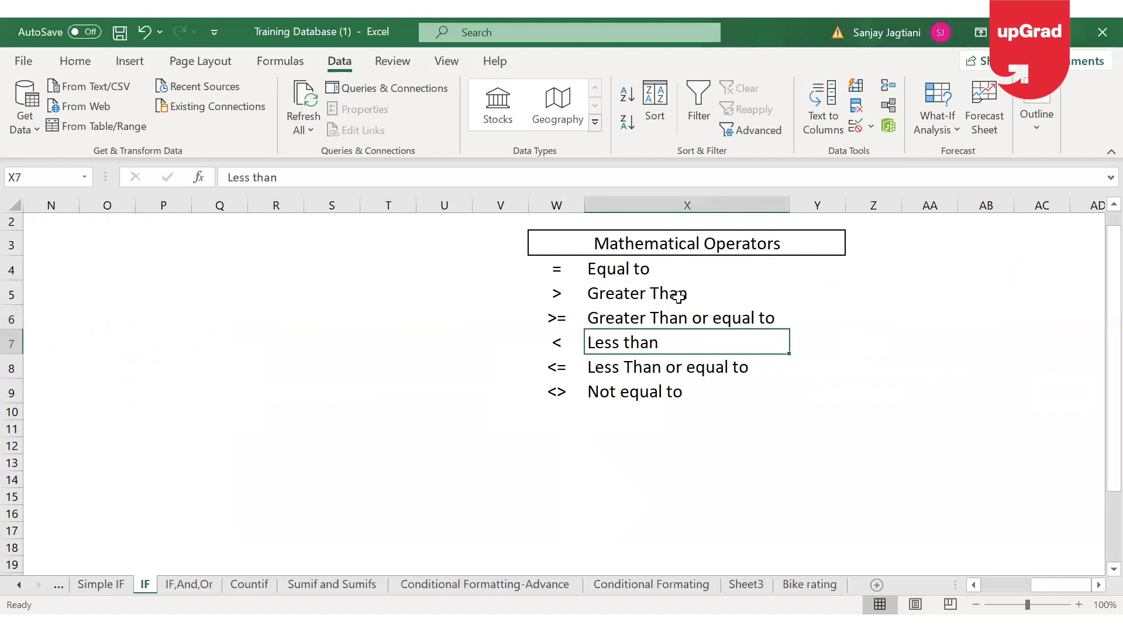
key("Down")
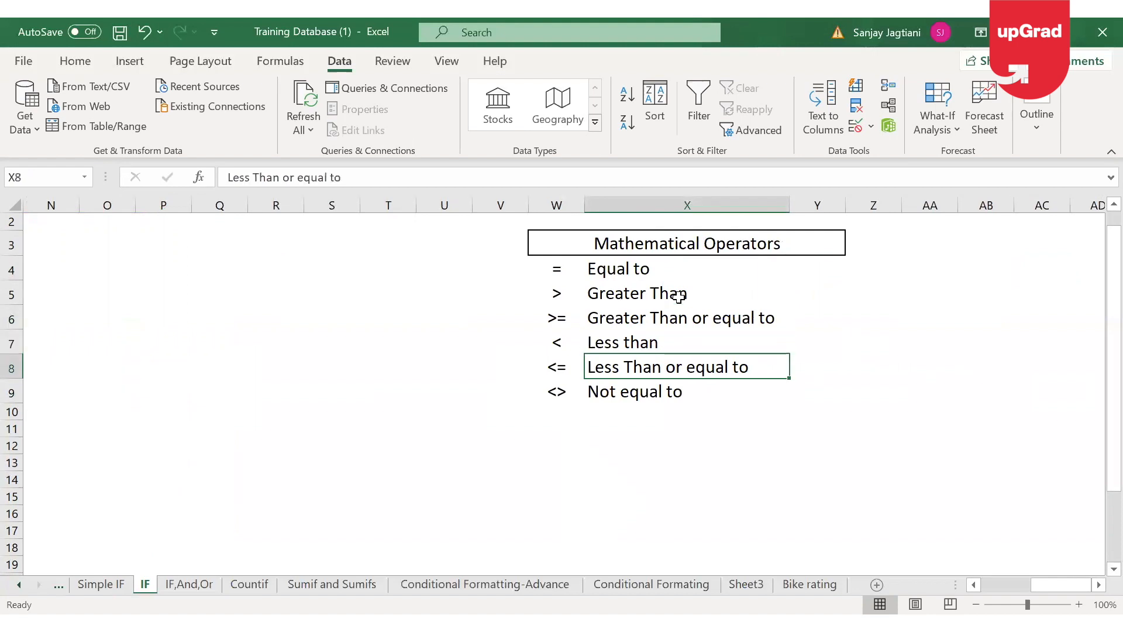
key("Down")
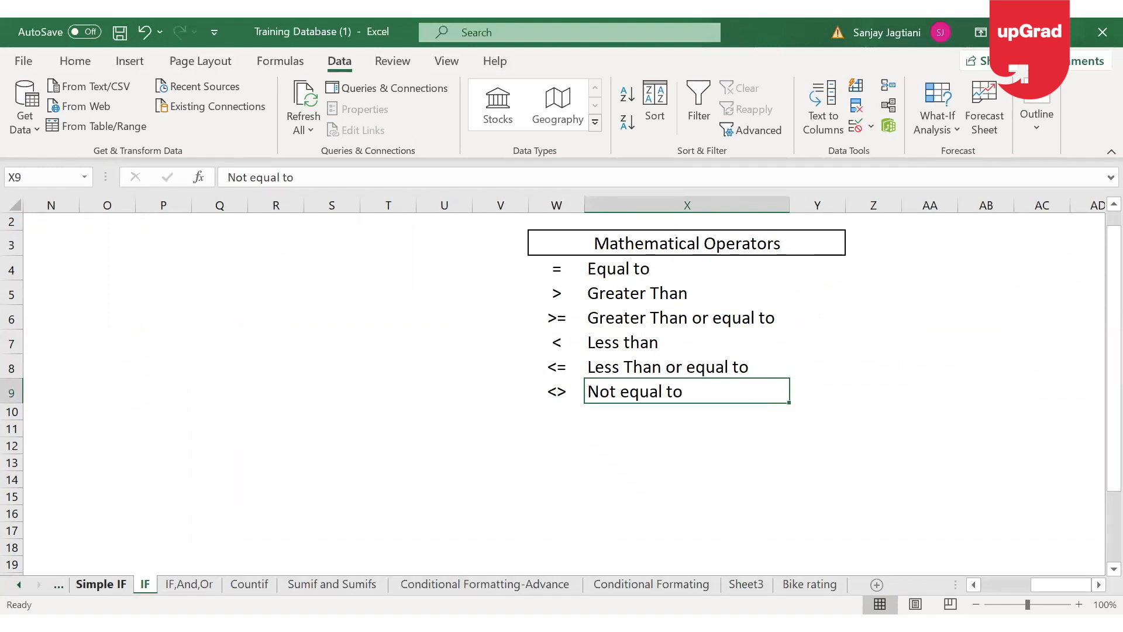
Step: On the Simple IF sheet, begin an IF formula in C3 with the logical test B3>50
left_click(100, 584)
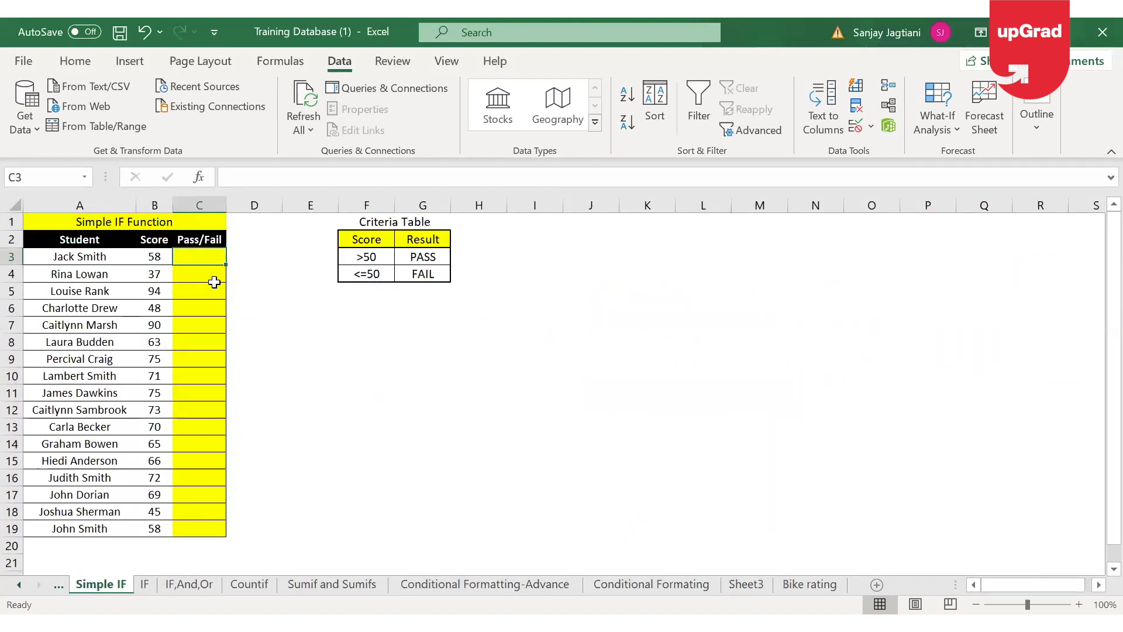
type("=i")
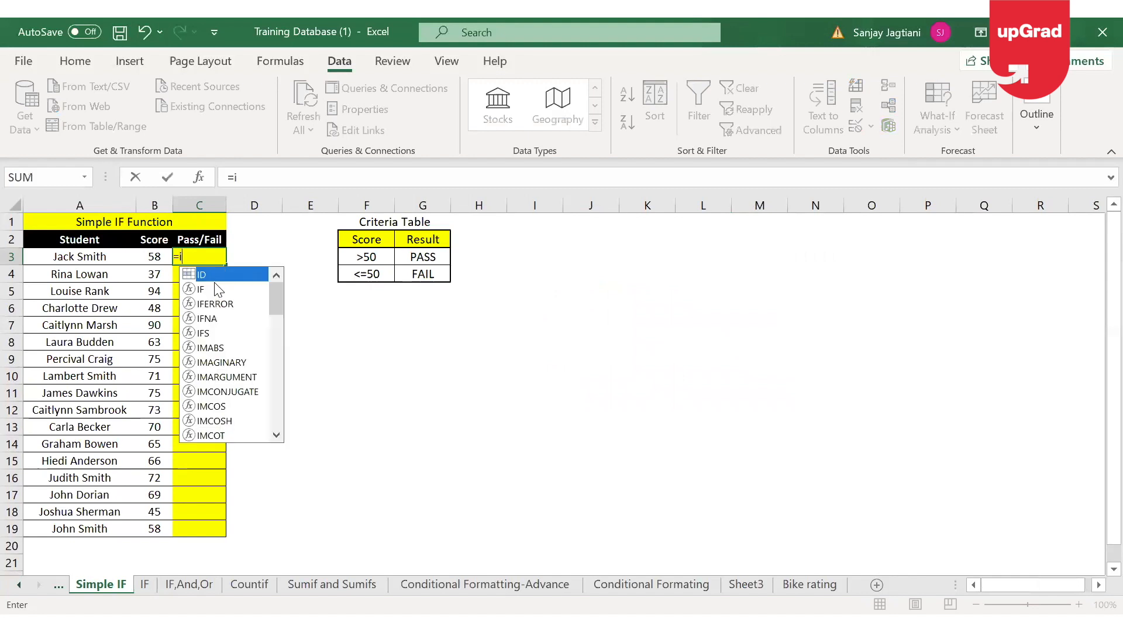
type("f")
key("Tab")
left_click(149, 256)
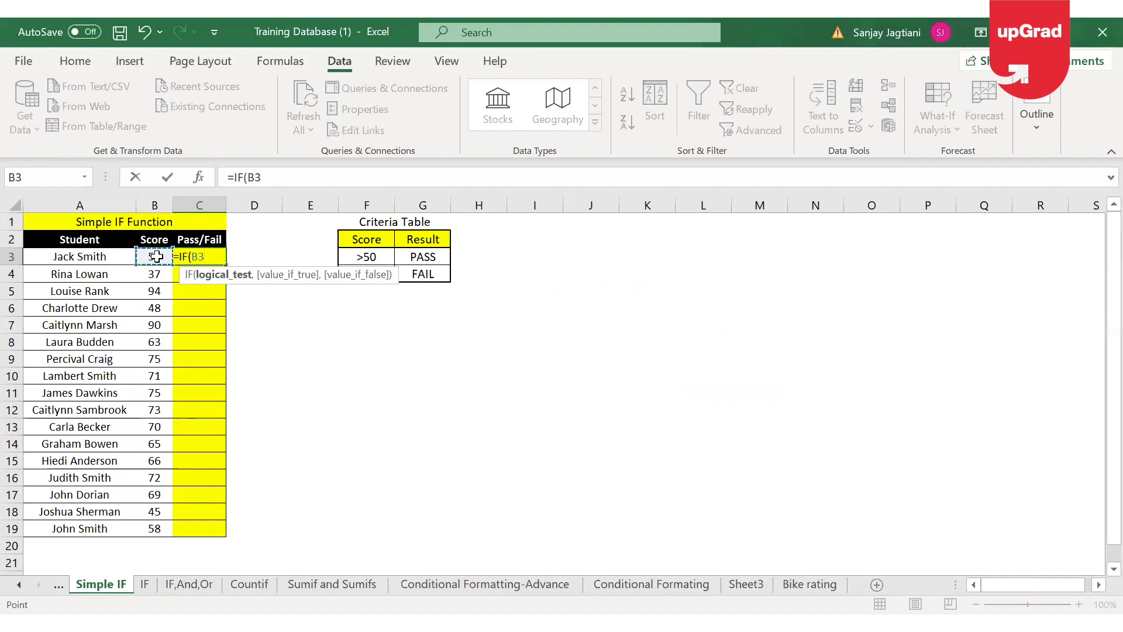
type(">50")
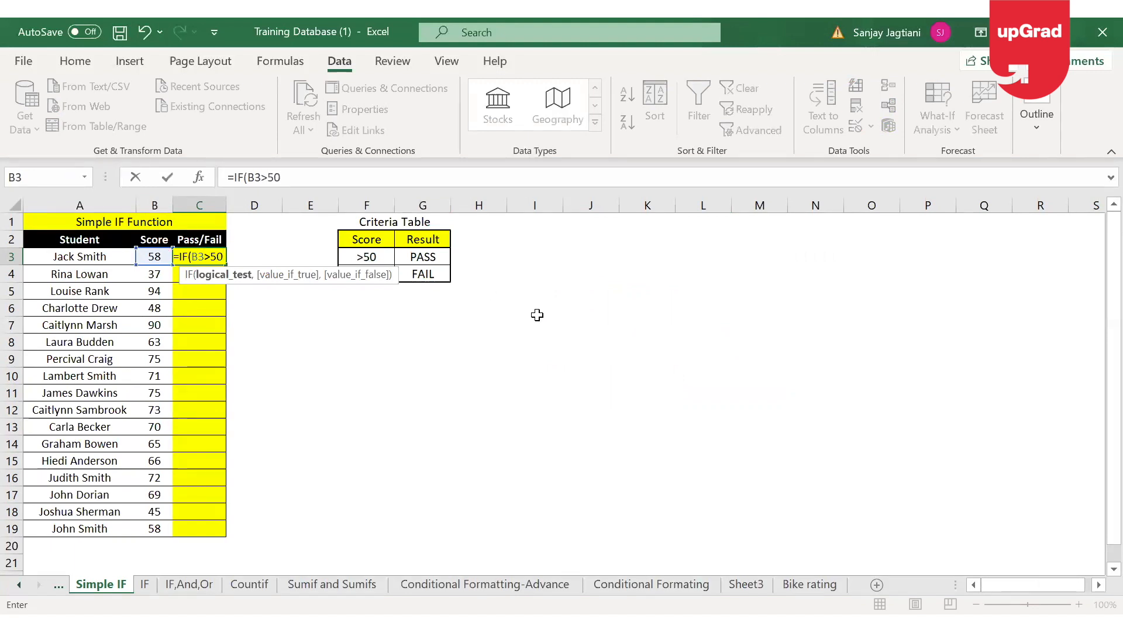
key("BackSpace")
key("BackSpace")
key("BackSpace")
type("<")
type("5")
type("0")
type(",")
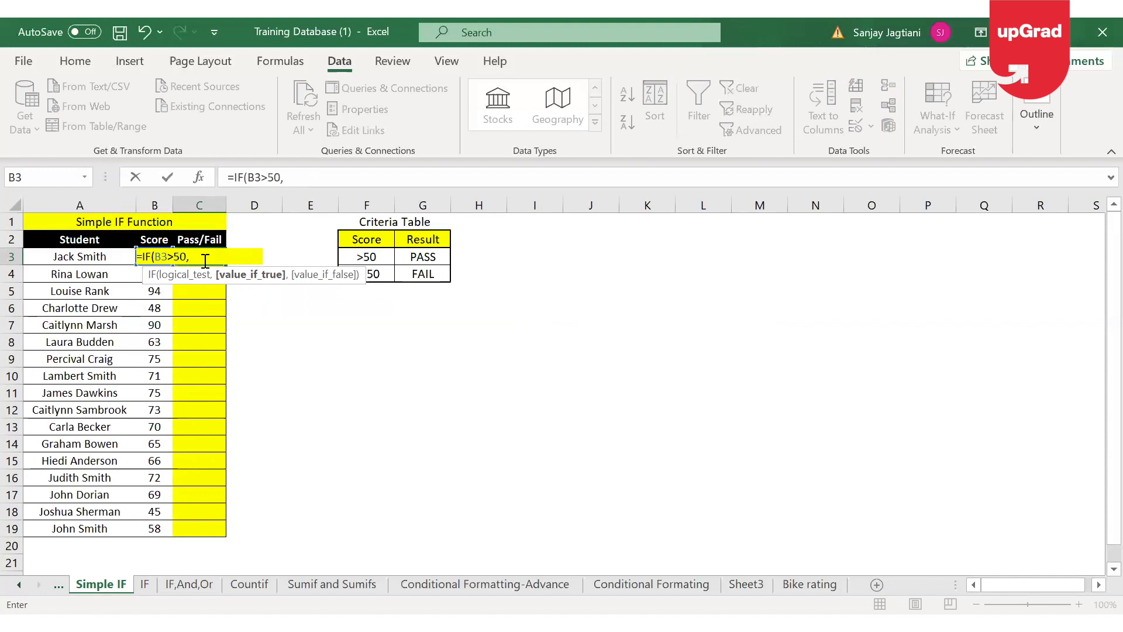
type("\"Pass")
type("\"")
key("BackSpace")
key("BackSpace")
key("BackSpace")
key("BackSpace")
key("BackSpace")
key("BackSpace")
Step: Complete the IF formula in C3 with "Pass" as the value if true and "Fail" as the value if false
type("\"Pasd")
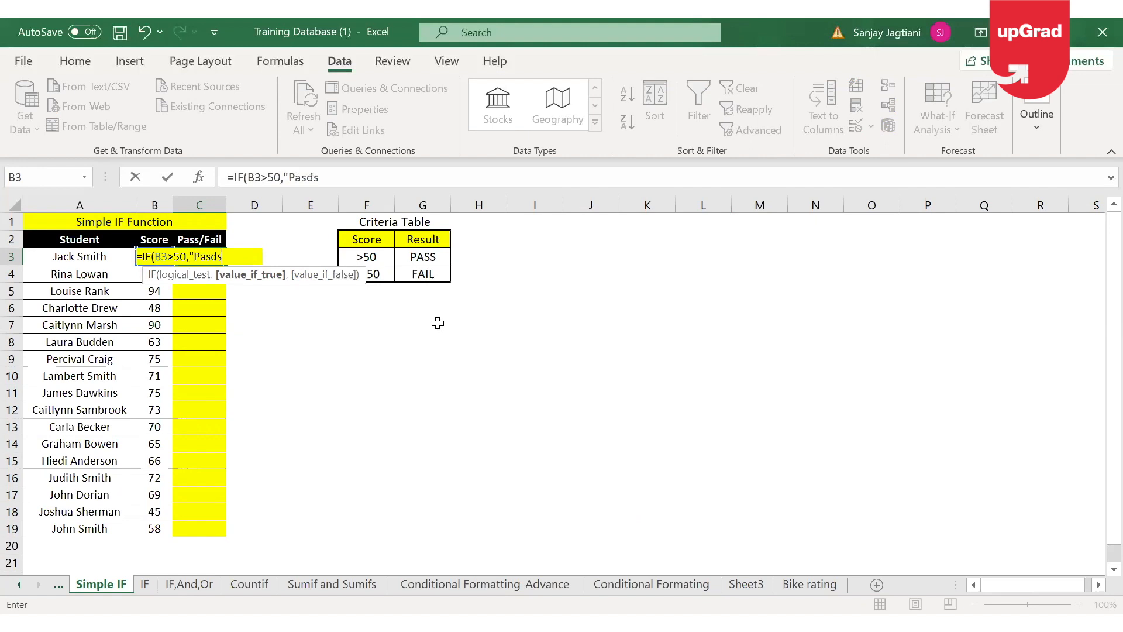
key("Return")
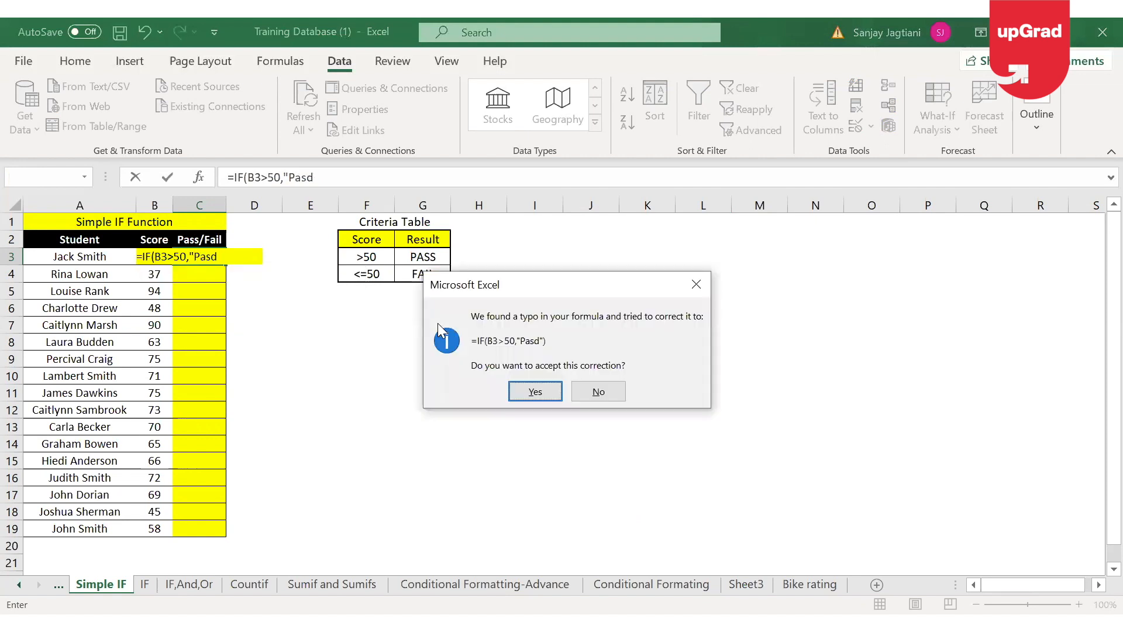
key("Escape")
left_click(229, 257)
key("BackSpace")
type("s")
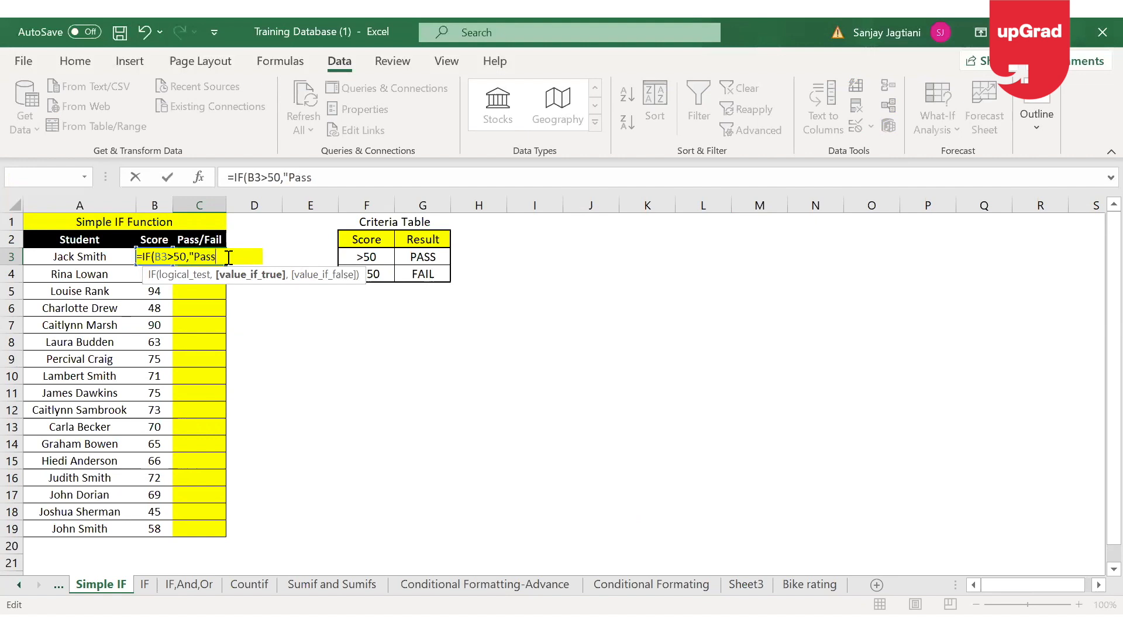
type("\"")
type(",")
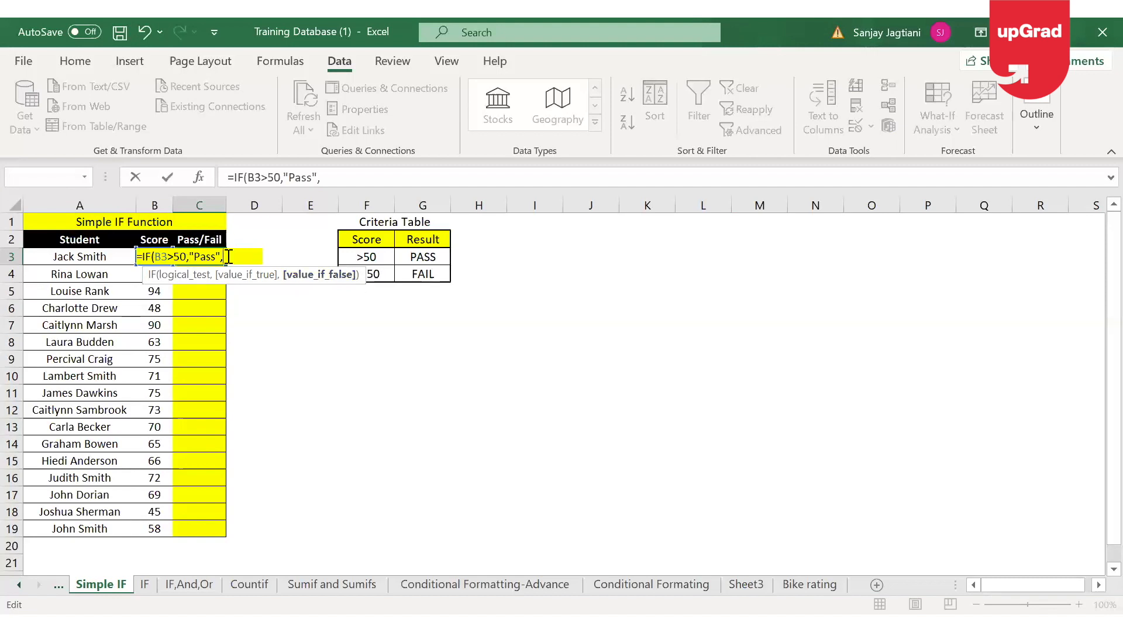
type("\"Fail\"")
key("Return")
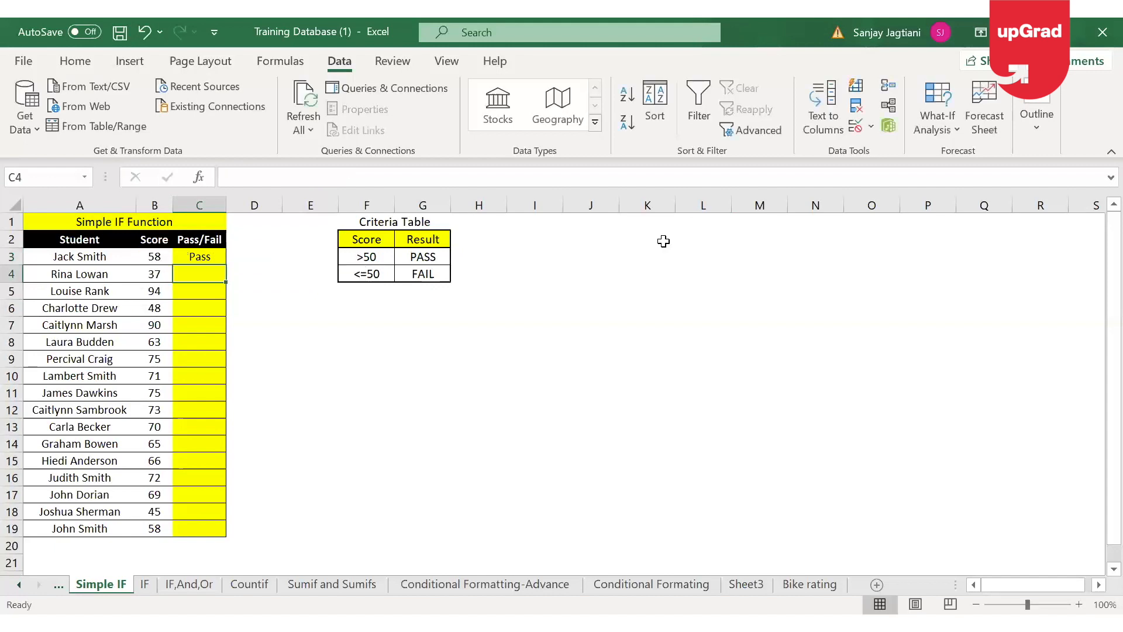
Step: Fill the IF formula from C3 down the Pass/Fail column to C19
left_click(215, 257)
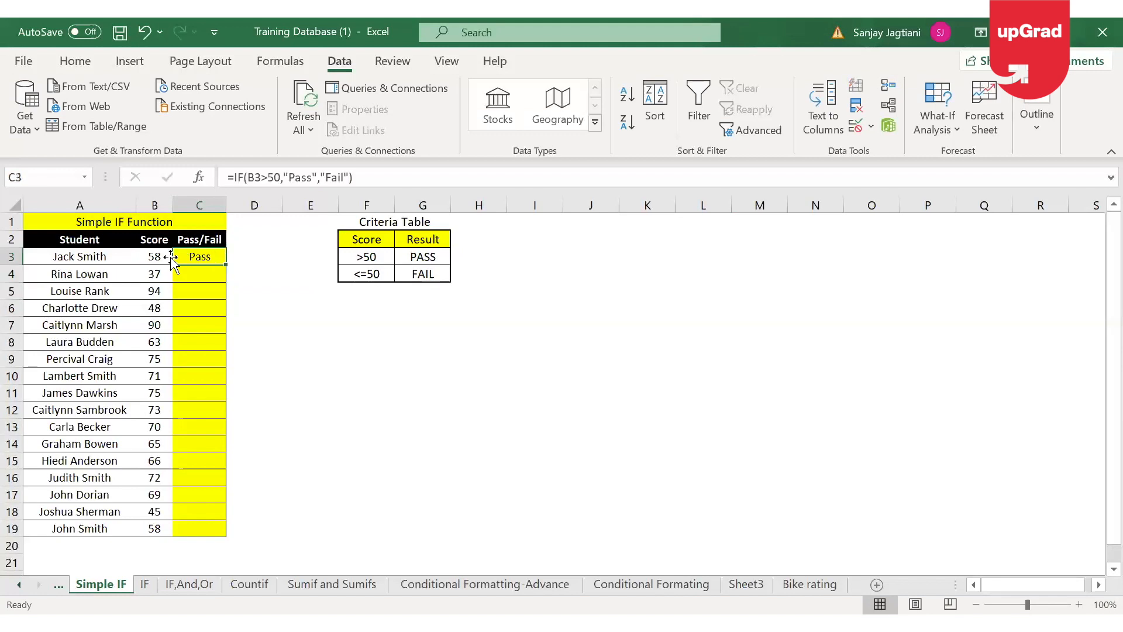
left_click(74, 261)
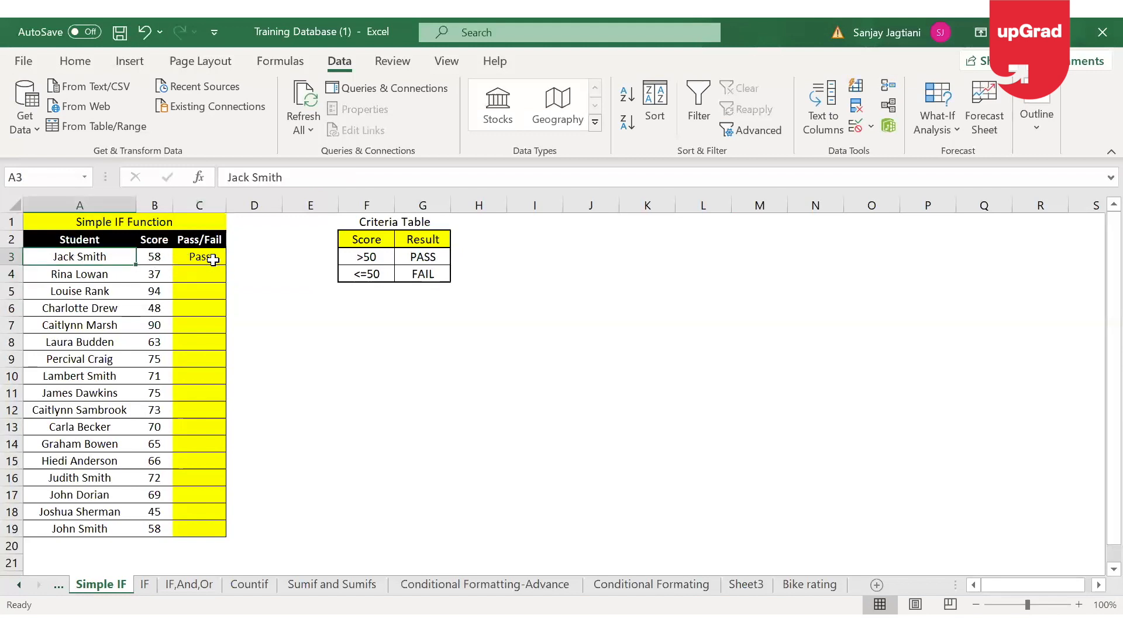
left_click(212, 260)
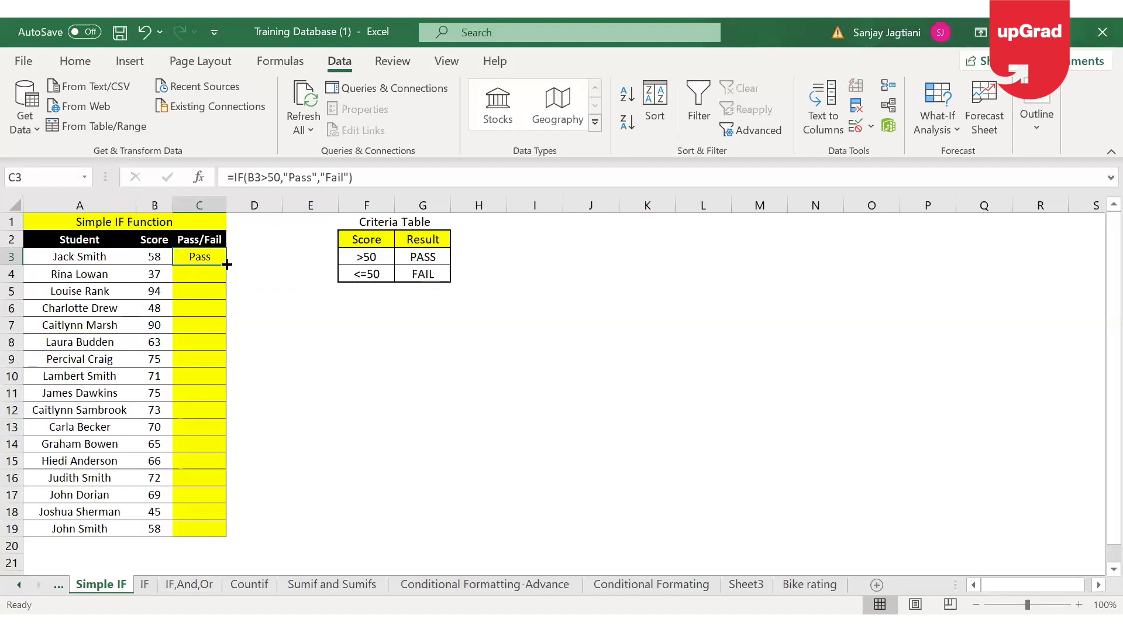
double_click(227, 264)
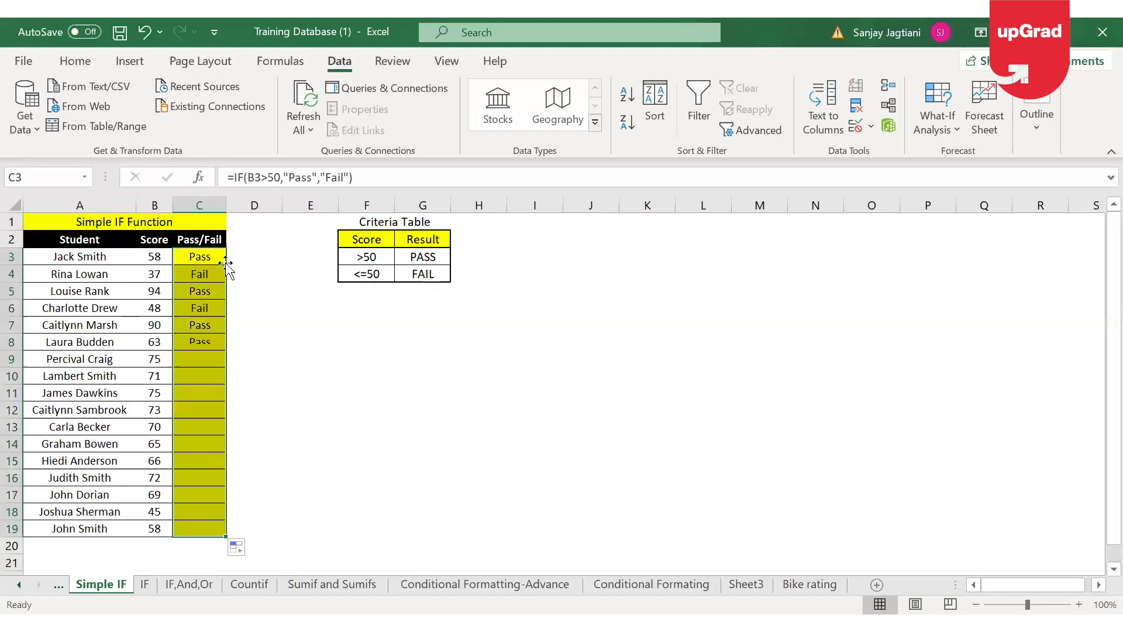
Step: Examine the Pass/Fail results of the first students in column C
left_click(185, 277)
key("Down")
key("Down")
key("Down")
key("Down")
key("Up")
key("Up")
key("Up")
key("Up")
key("Up")
key("Right")
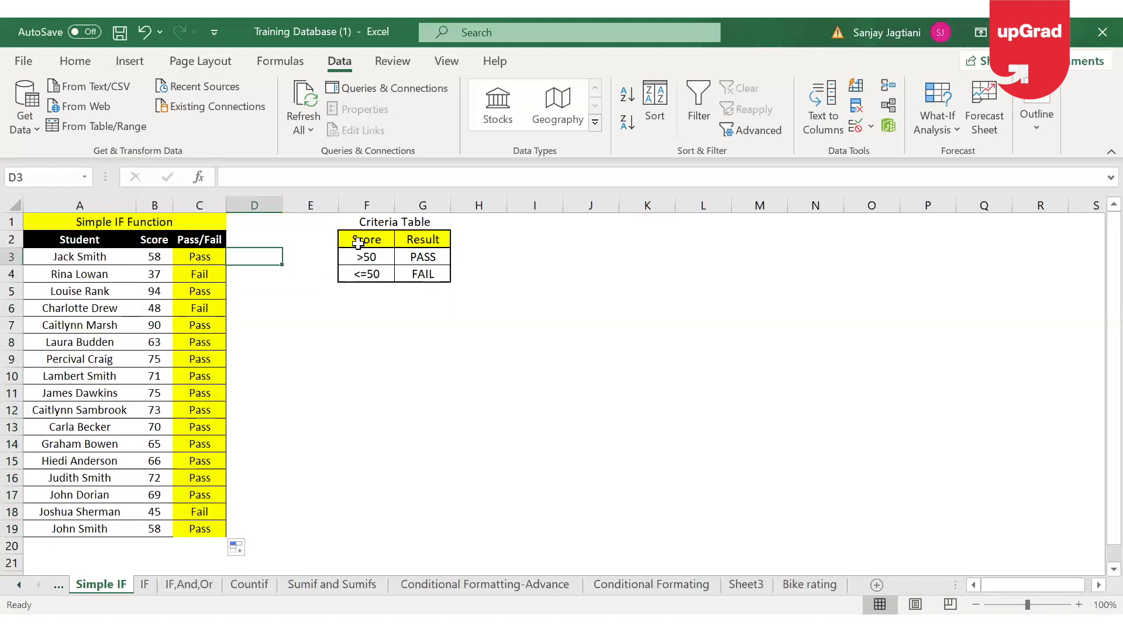
Step: Begin an IF formula in D3 with the logical test B3<=50, based on the second row of the criteria table
left_click(375, 276)
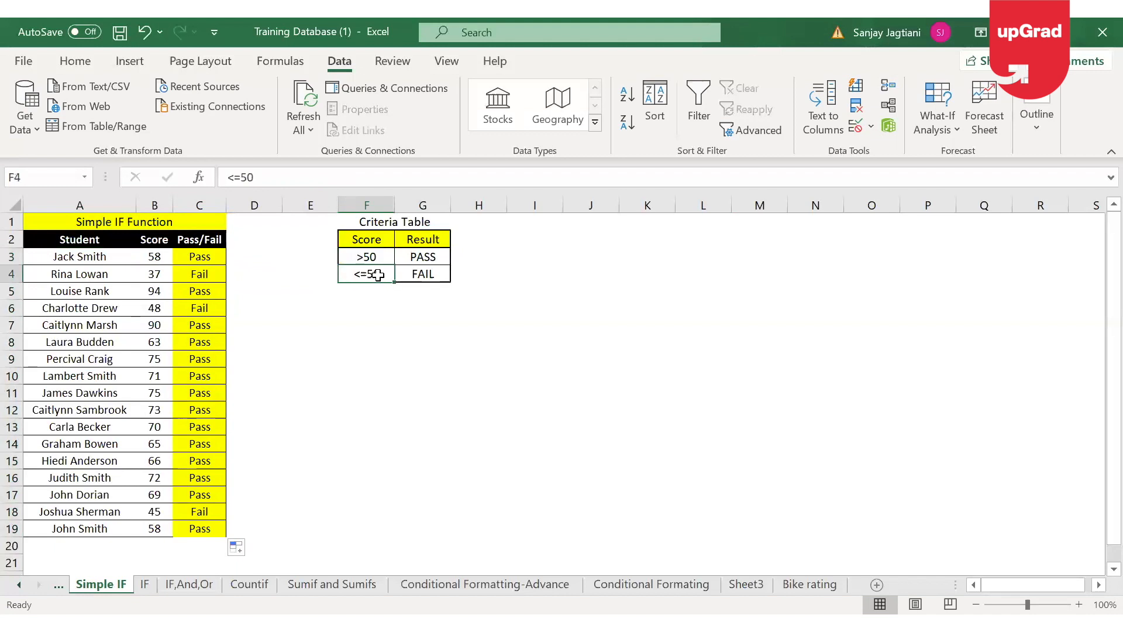
left_click(245, 258)
type("=")
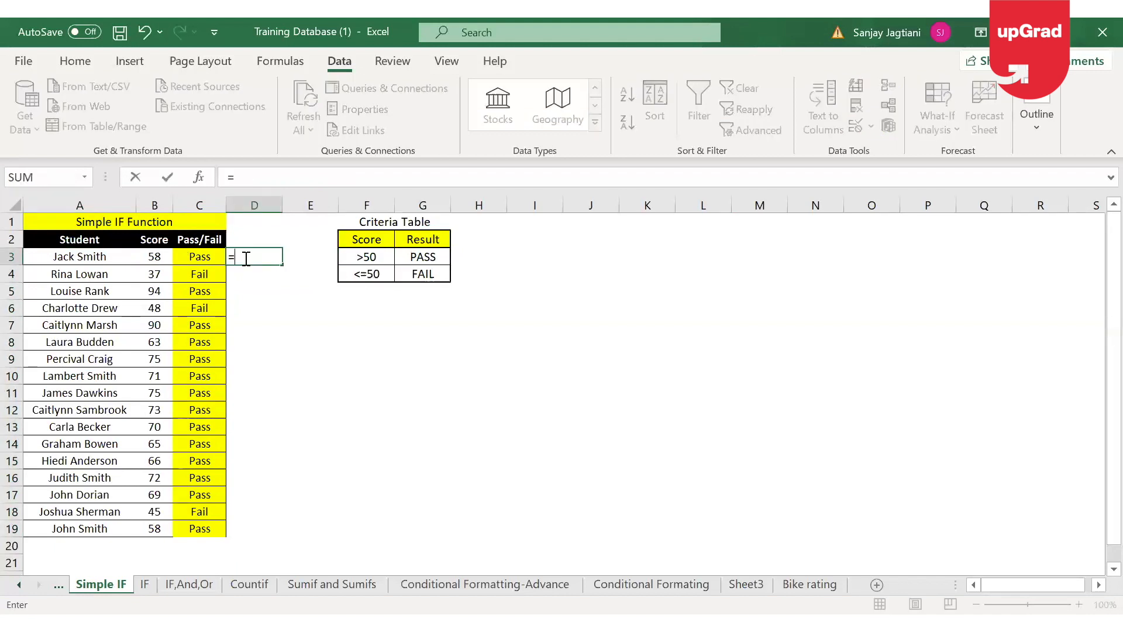
type("i")
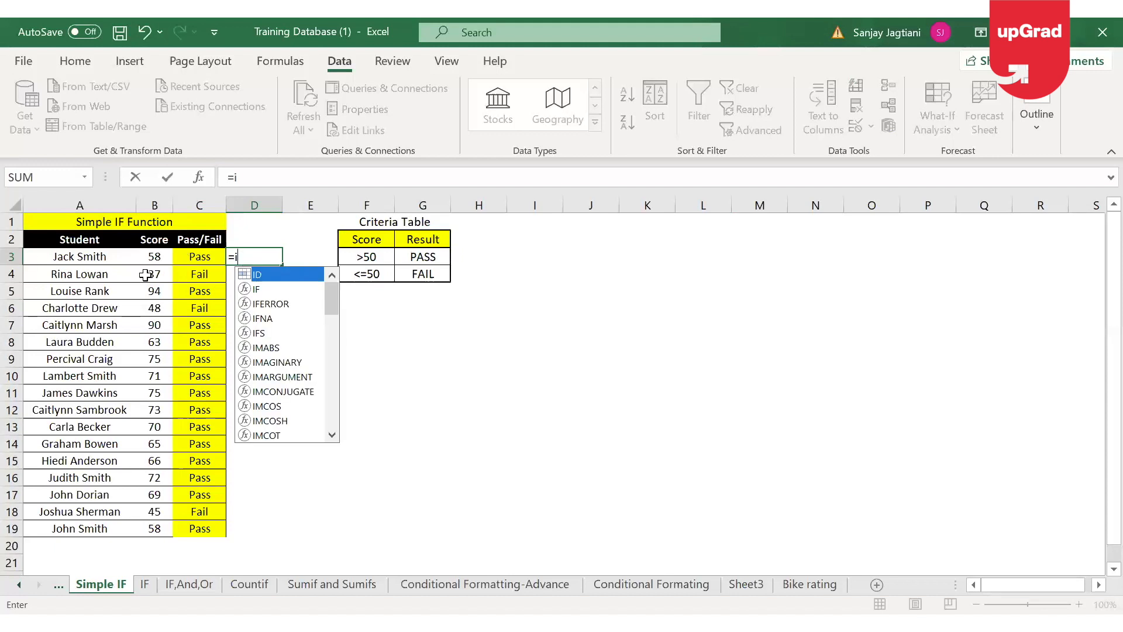
type("f")
key("Tab")
left_click(155, 256)
type("<=")
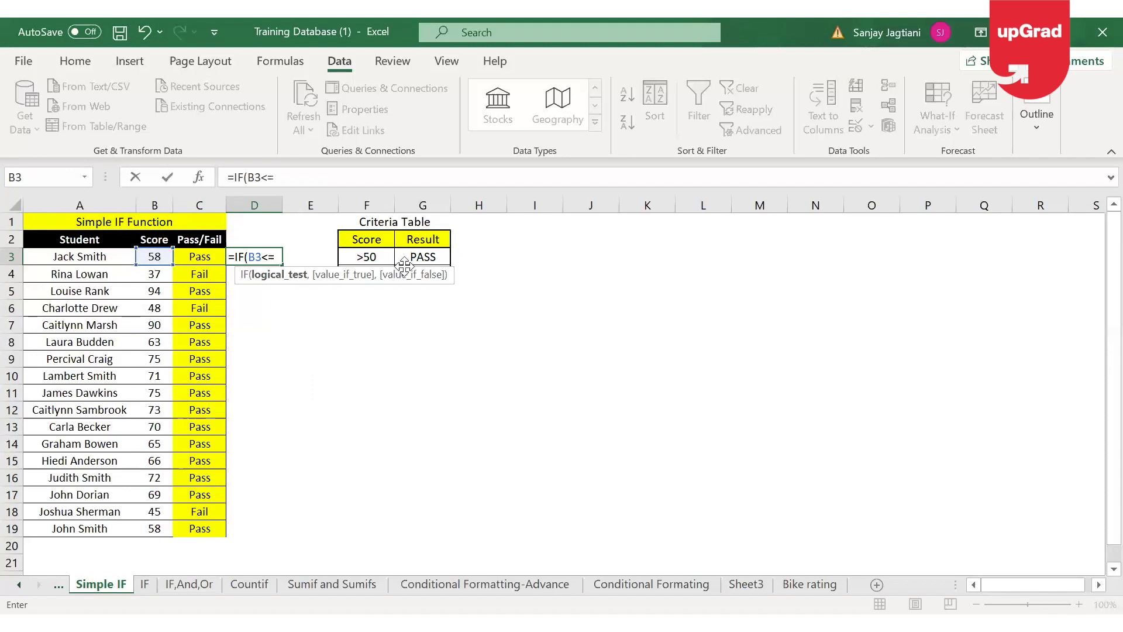
type("50,")
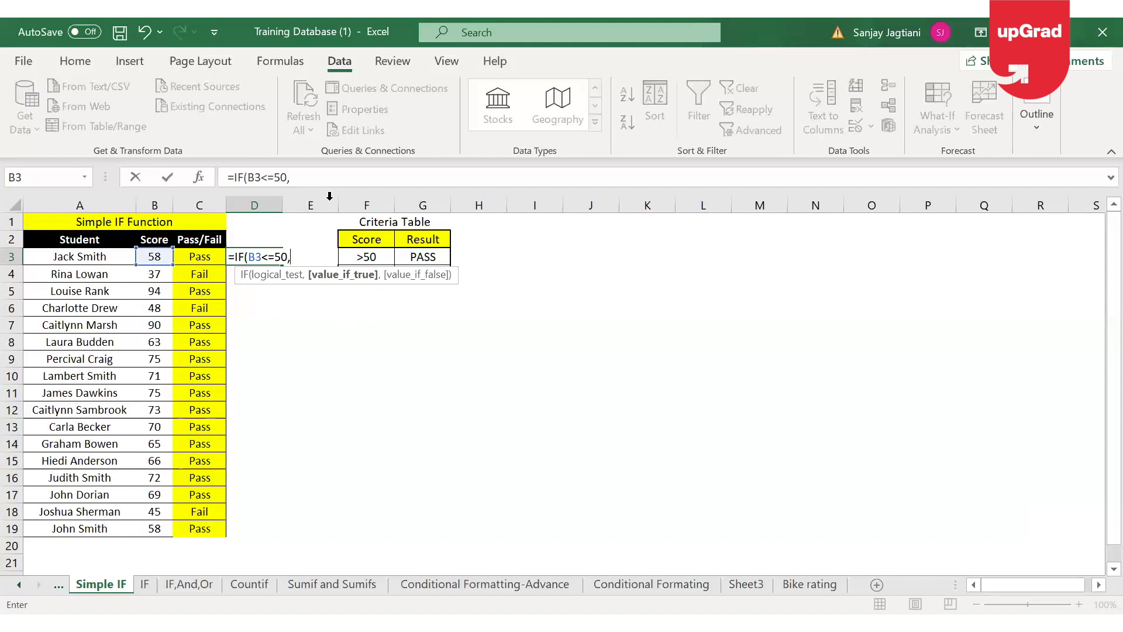
Step: Complete the D3 formula with "Fail" as the value if true and "Pass" if false, and fill it down to D19
left_click(269, 257)
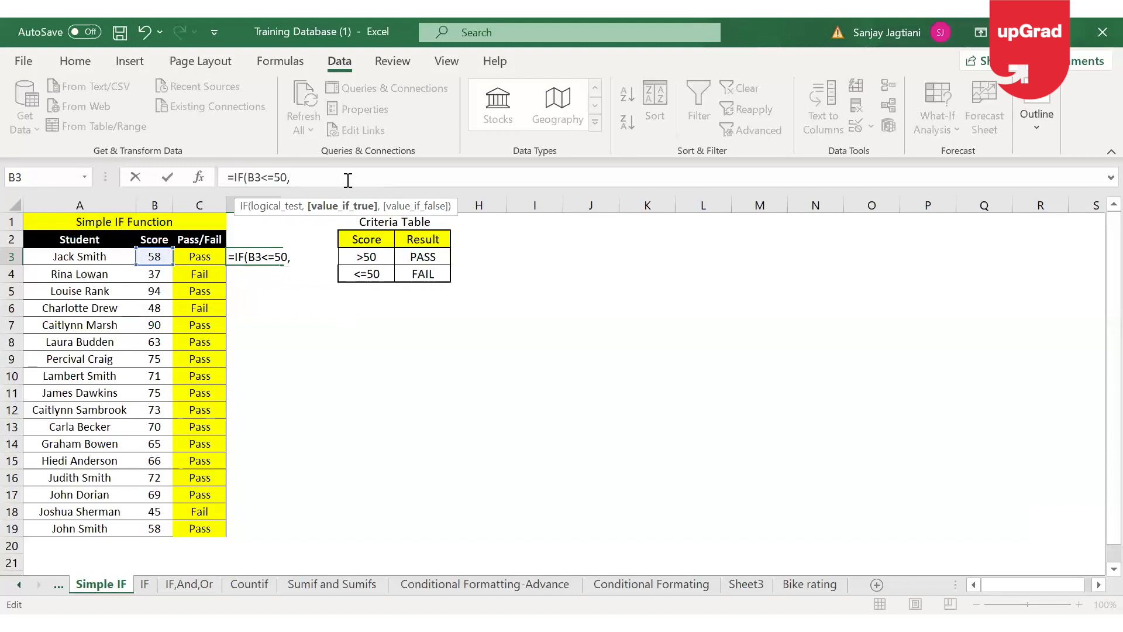
type("\"Fail\",")
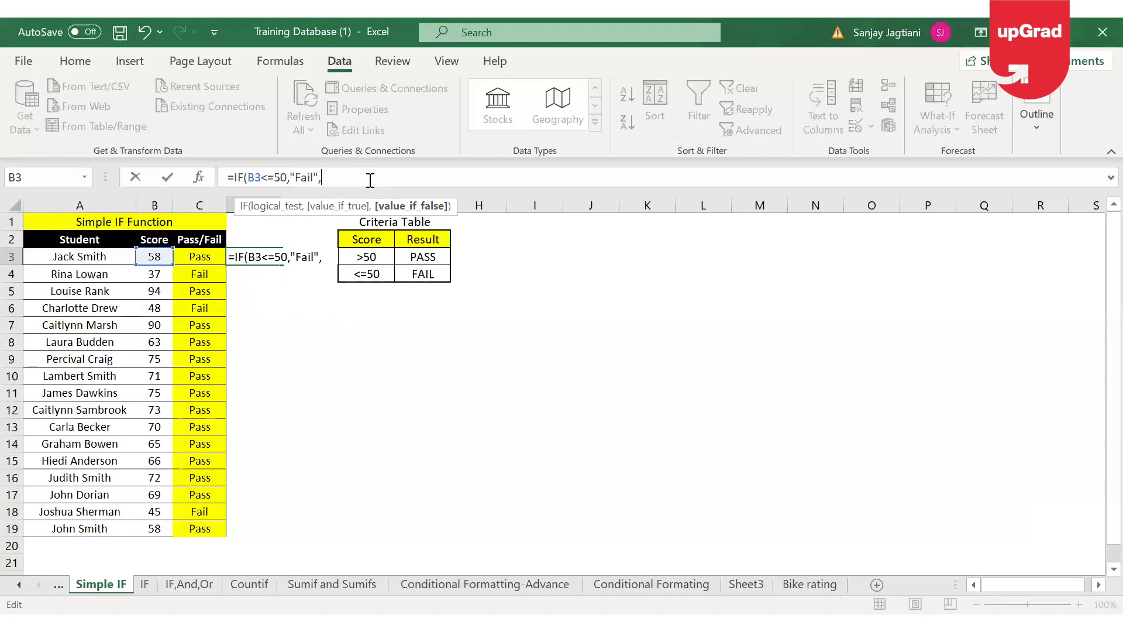
type("\"Pass\")")
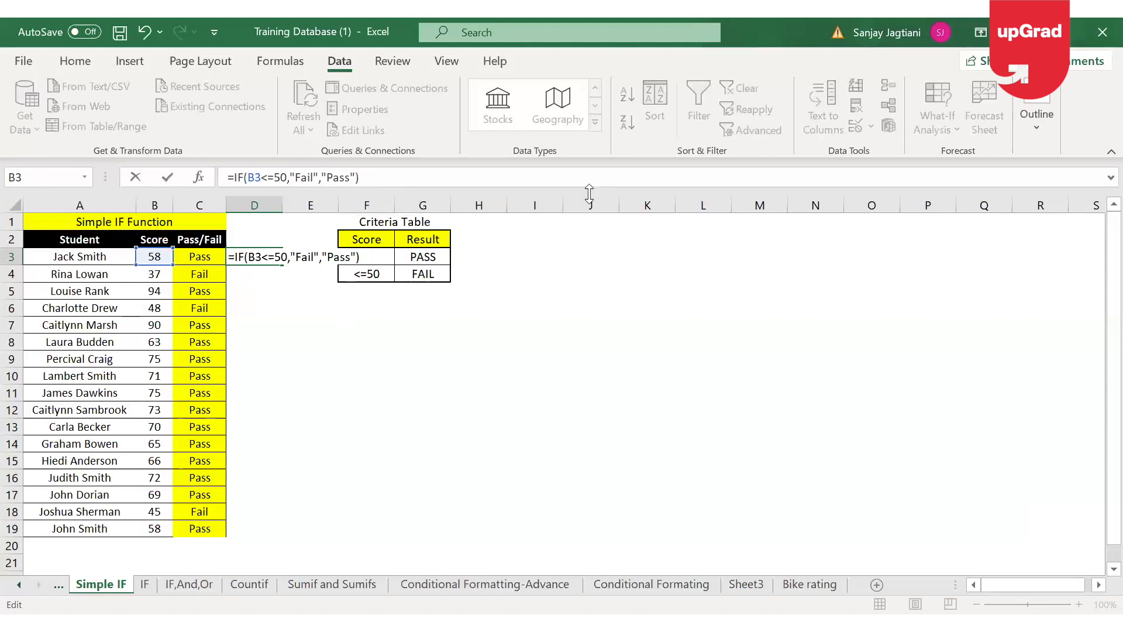
key("Return")
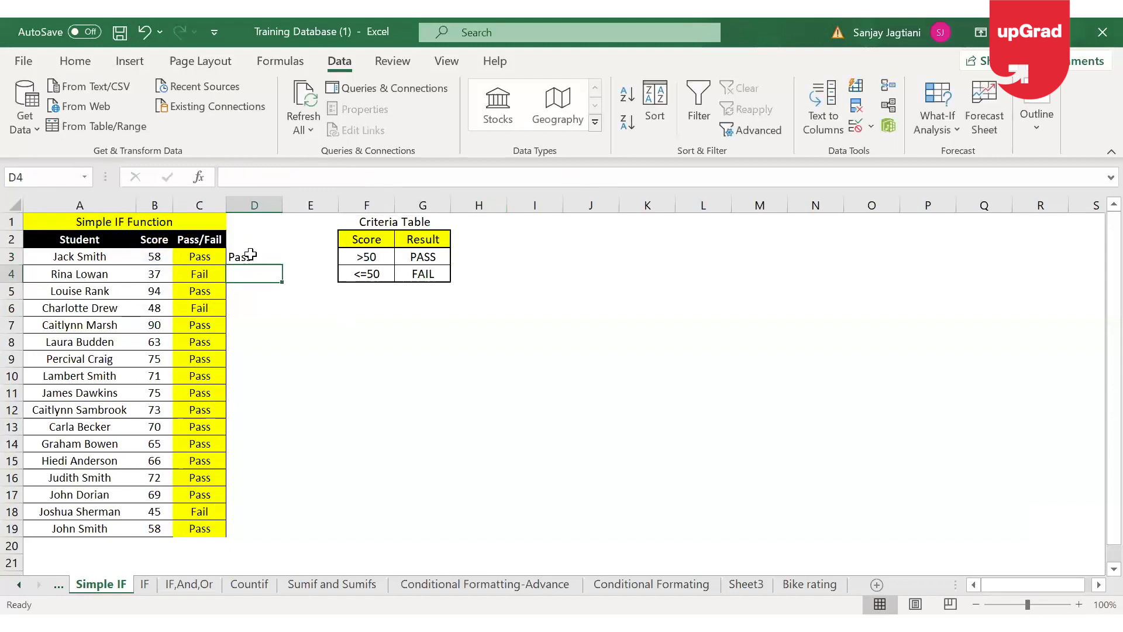
left_click(251, 256)
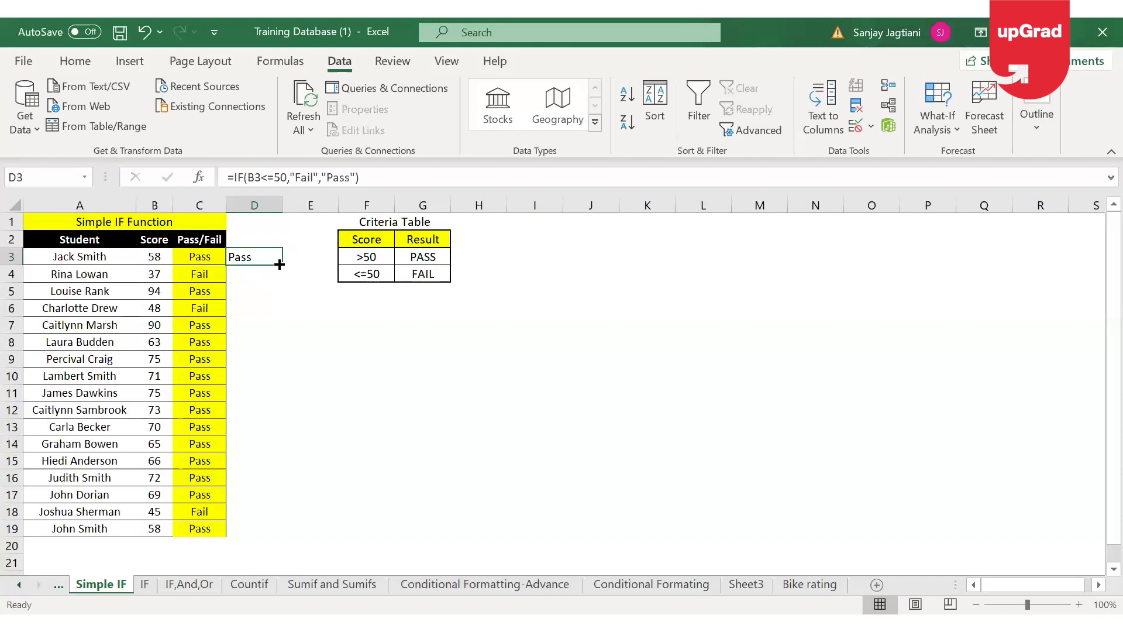
double_click(281, 265)
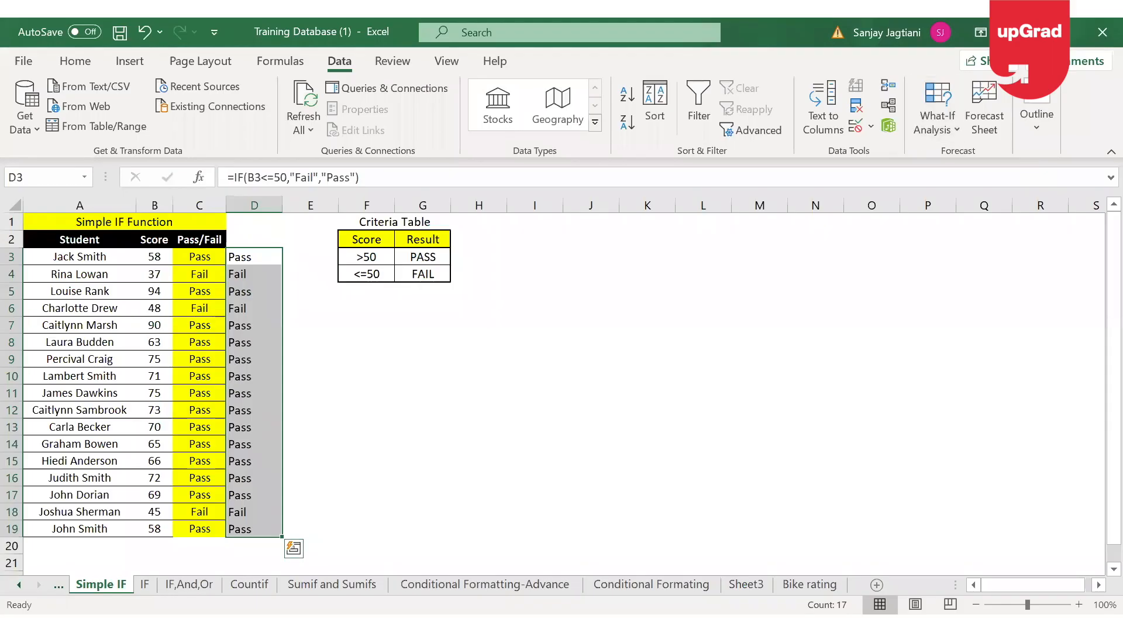
Step: Switch to the IF,And,Or sheet and look over the employee data columns starting from Empcode
left_click(189, 584)
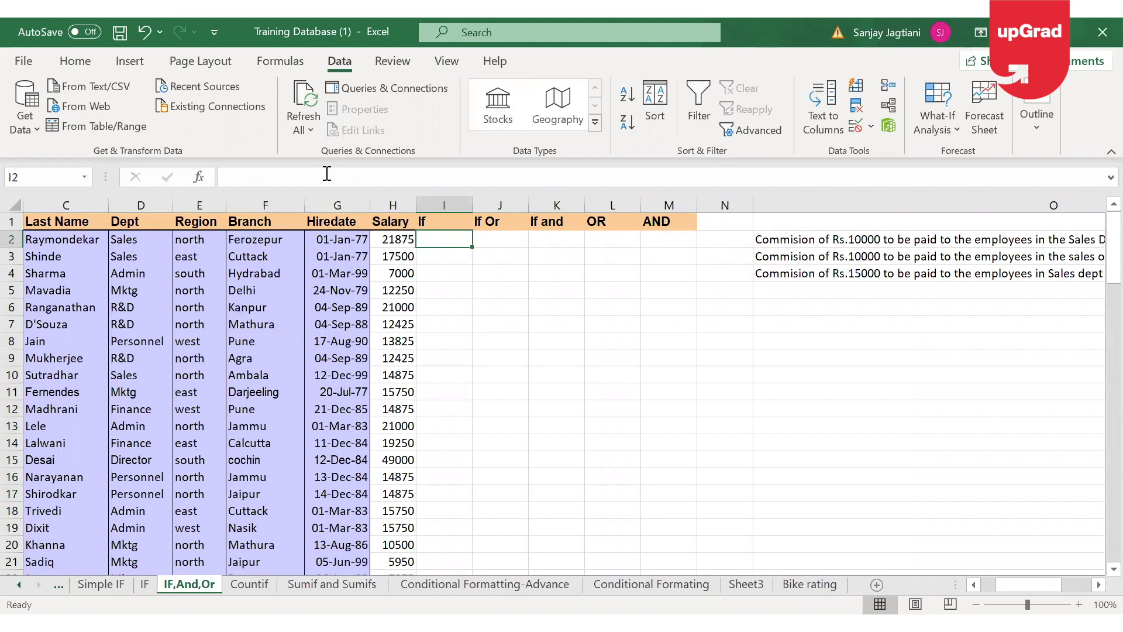
key("Left")
key("ctrl+Left")
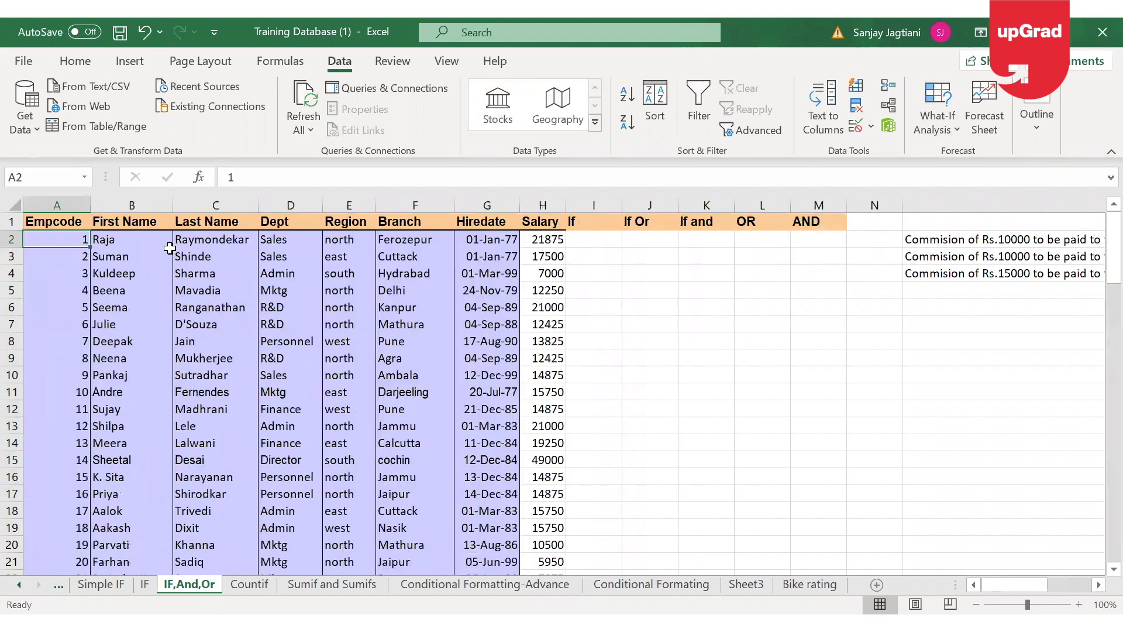
key("Right")
key("Right")
key("Left")
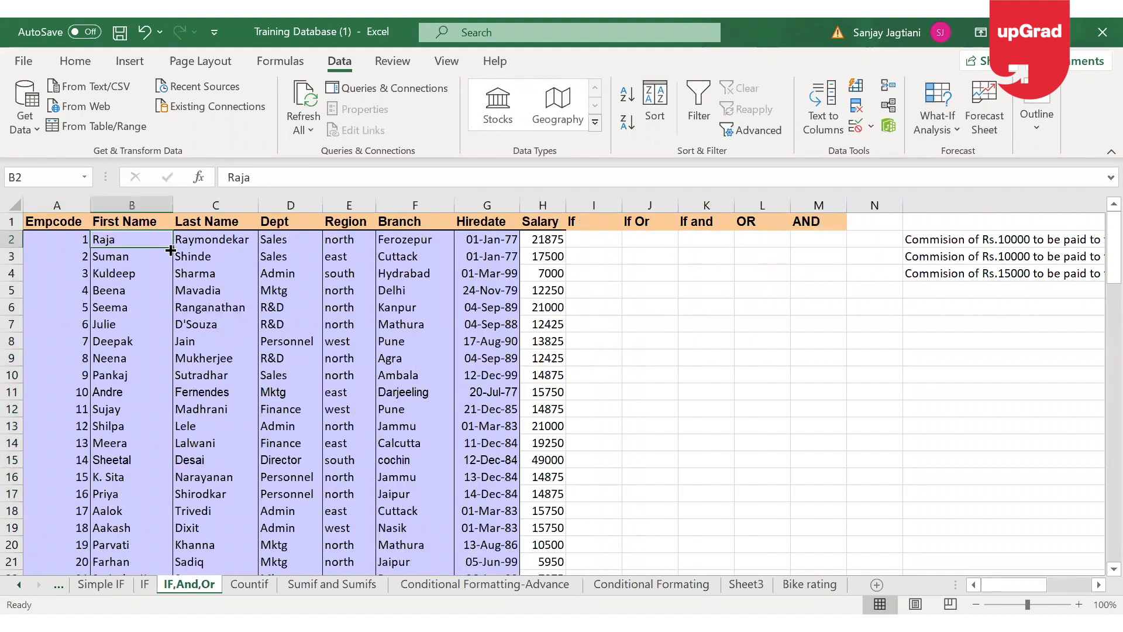
key("Right")
key("Right")
key("Right")
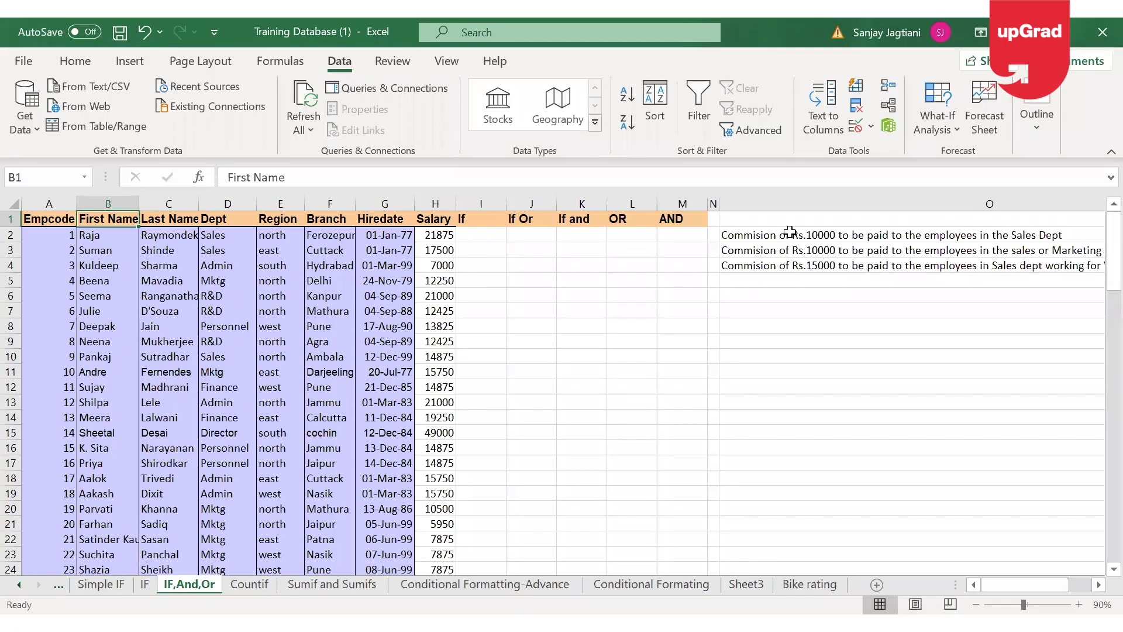
Step: Read the three commission rules in cells O2 to O4
left_click(791, 232)
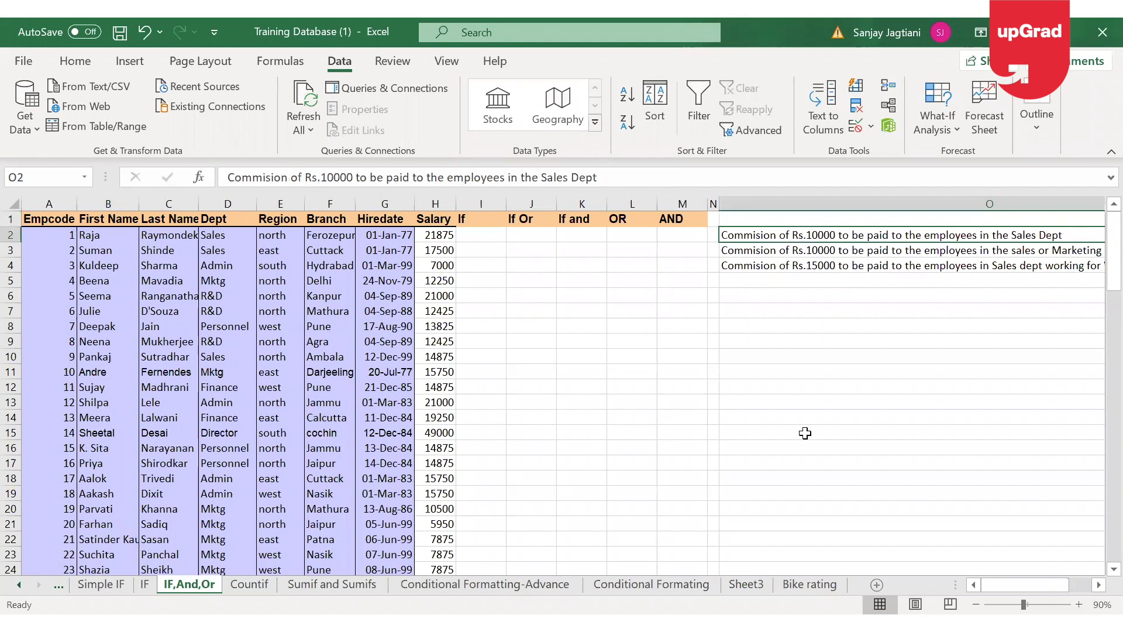
key("Down")
key("Down")
key("Up")
key("Up")
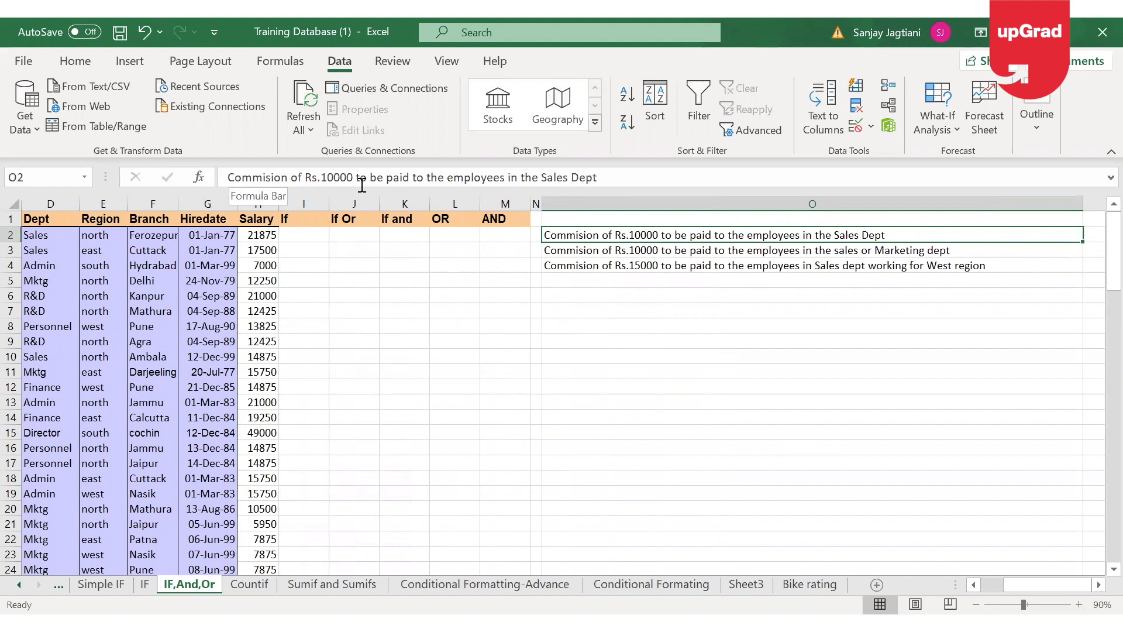
Step: Examine the first employee's record across row 2 from Empcode to the If column, including the department in D2
left_click(296, 238)
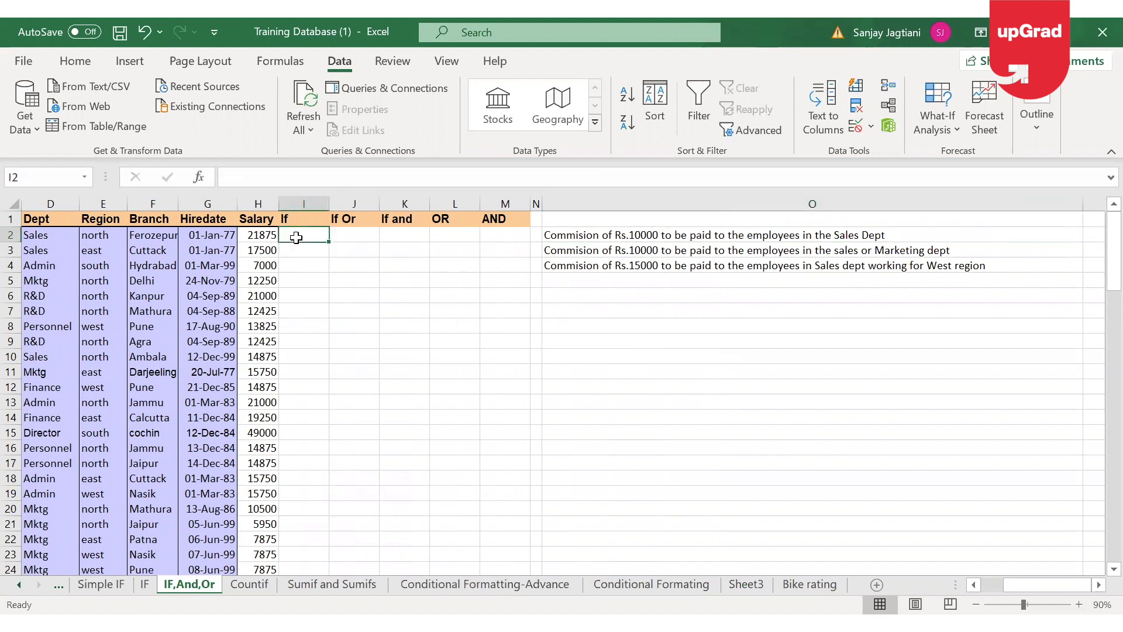
key("Home")
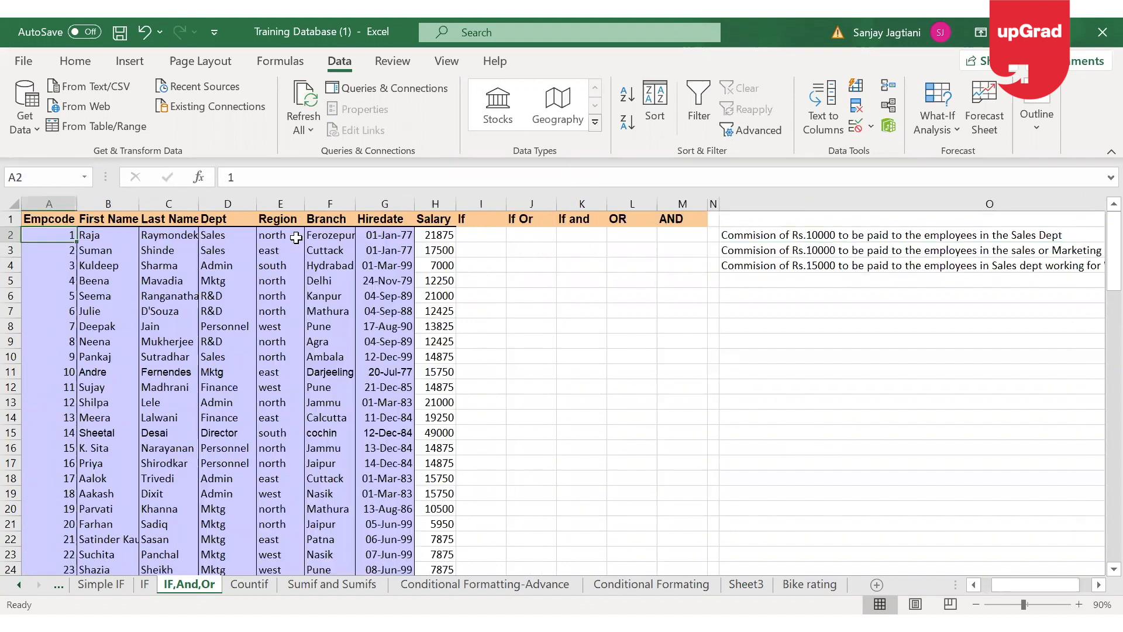
key("Right")
key("Right")
key("Right")
key("Right")
key("Right")
key("Right")
key("Right")
key("Right")
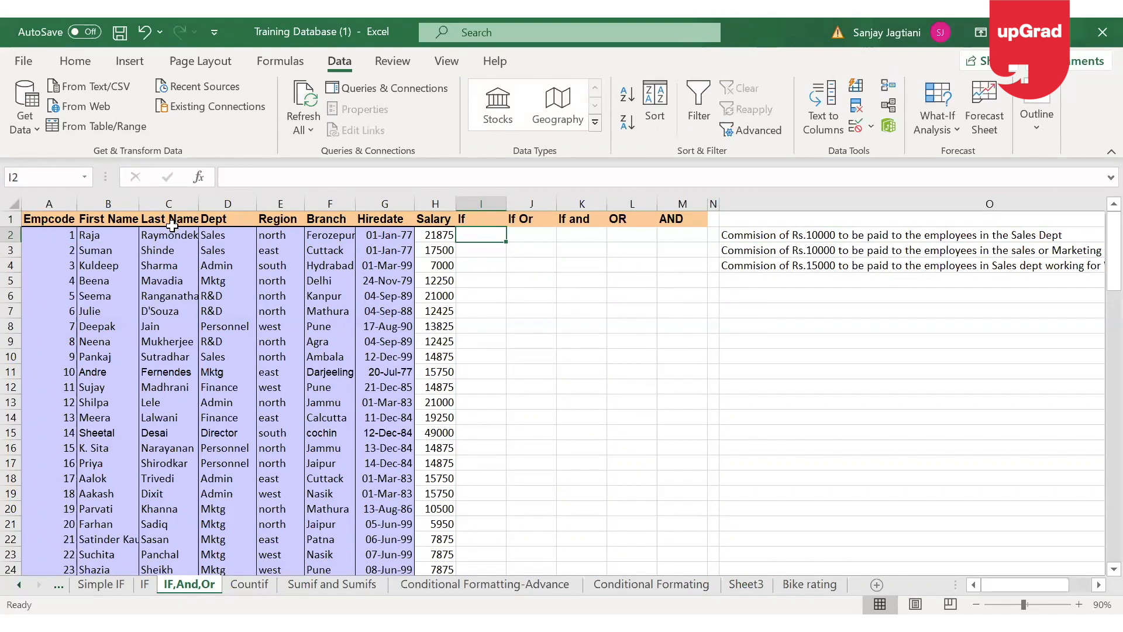
left_click(228, 237)
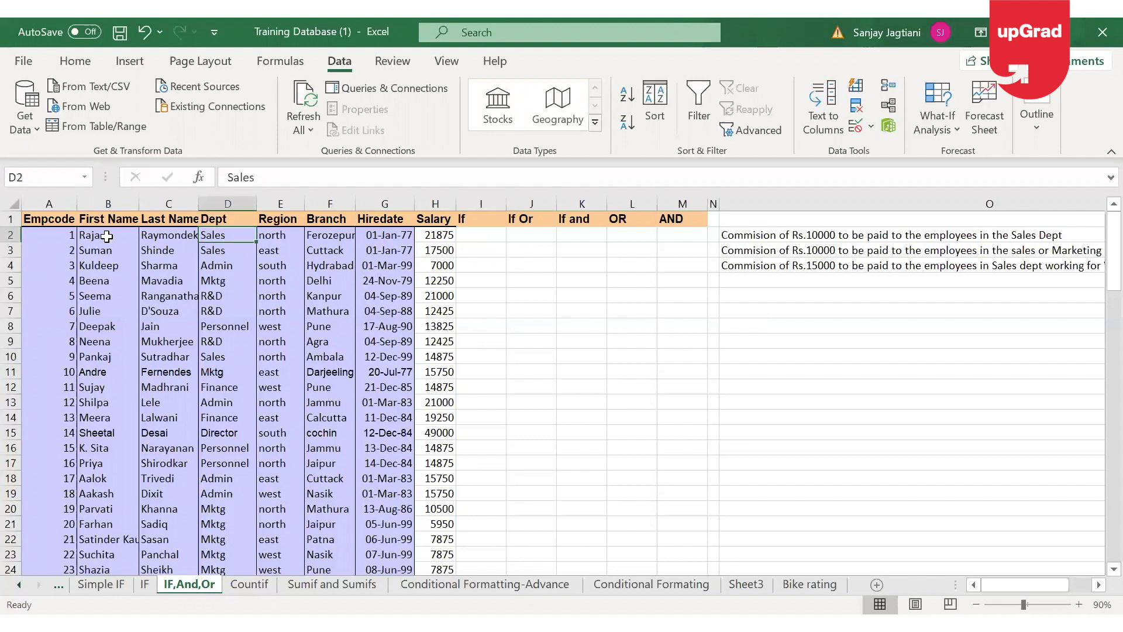
left_click(107, 236)
key("Right")
key("Right")
key("Right")
key("Right")
key("Right")
key("Right")
key("Right")
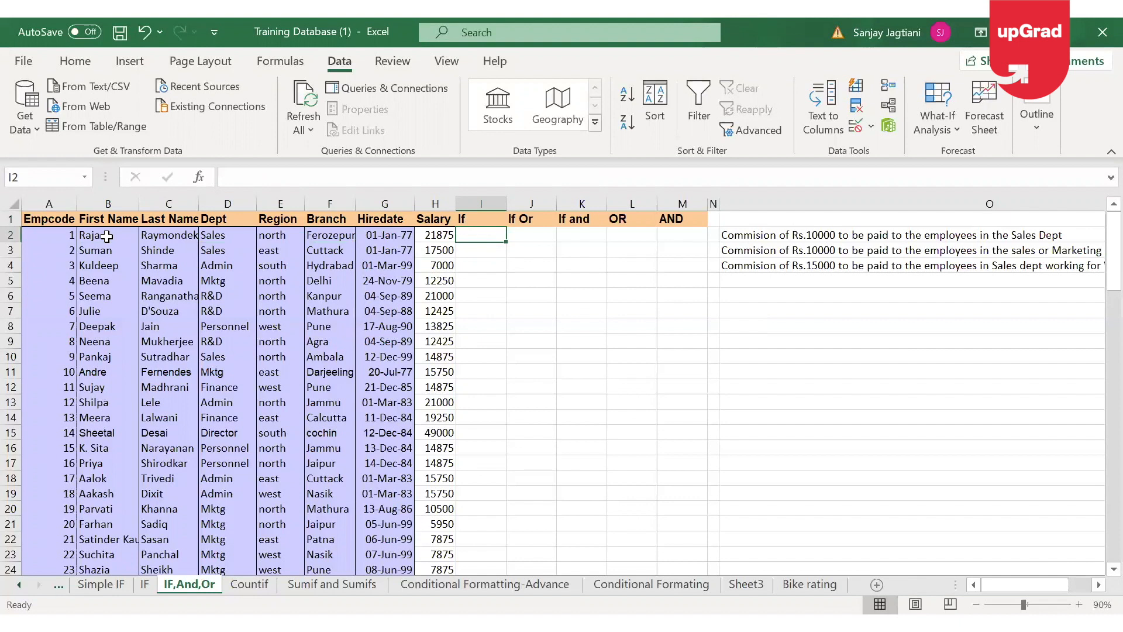
Step: Begin an IF formula in I2 with the logical test D2="Sales"
type("=I")
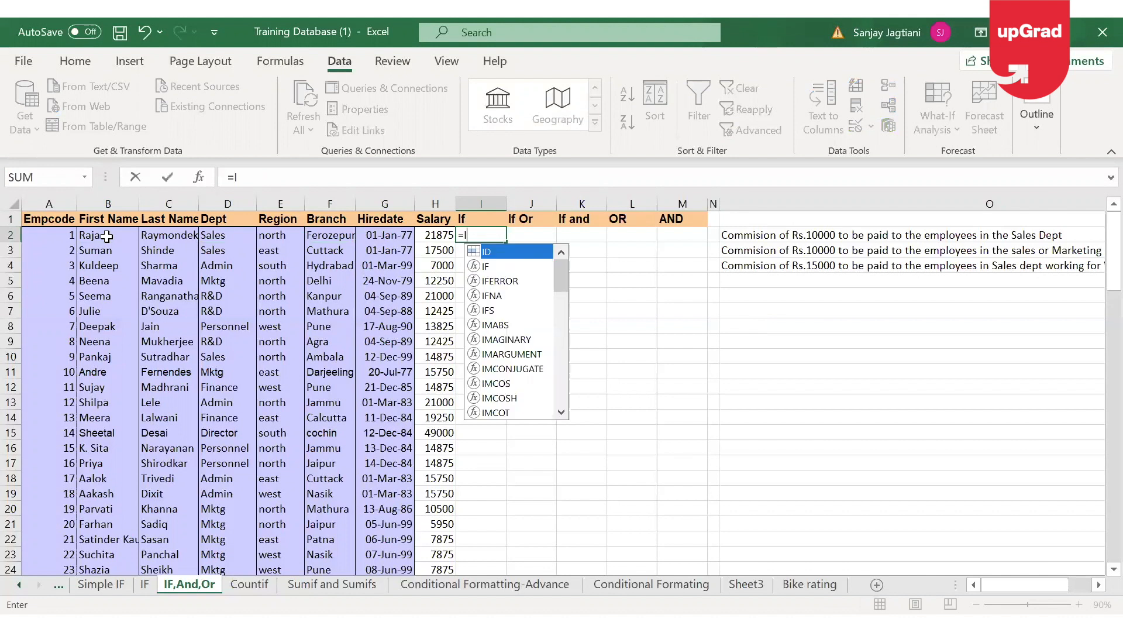
type("F(")
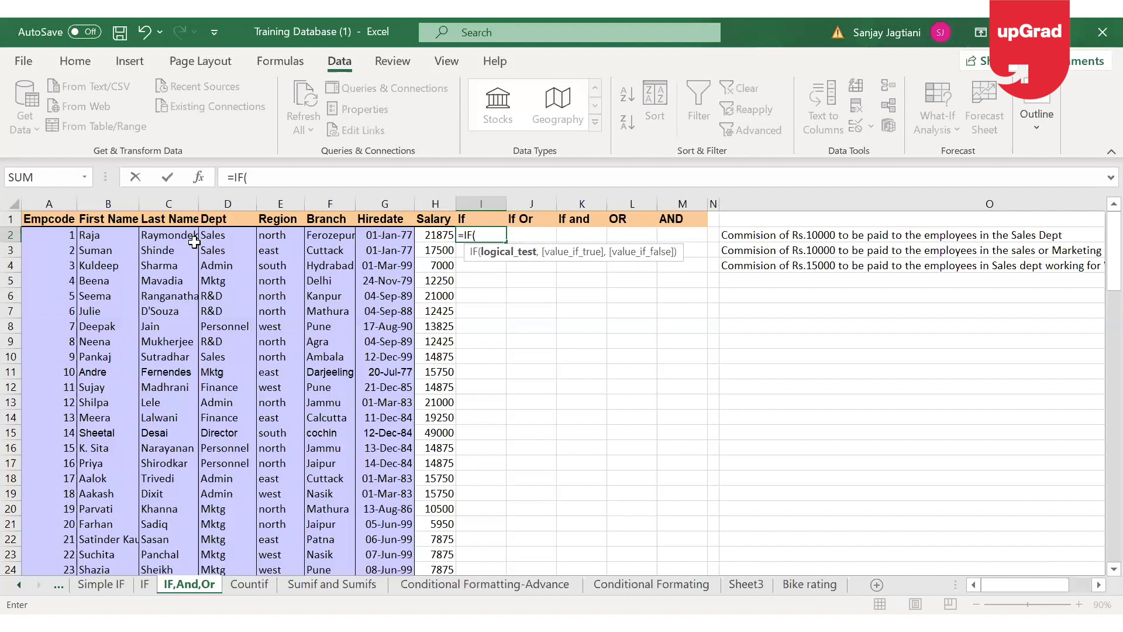
left_click(226, 236)
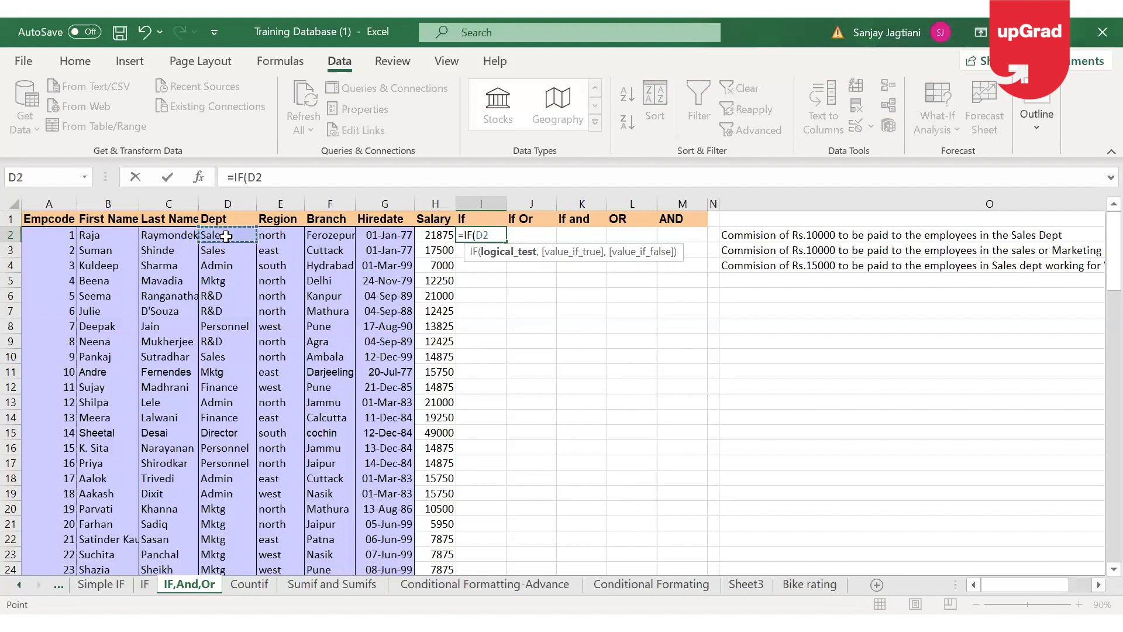
type("=")
type("\"Sales\"")
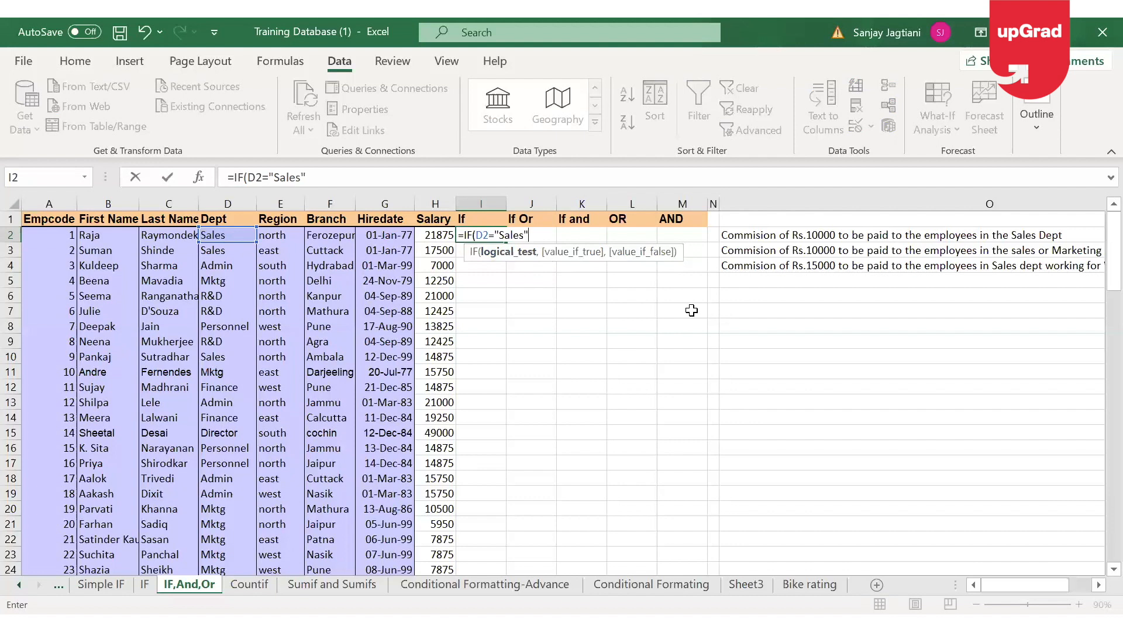
type(",")
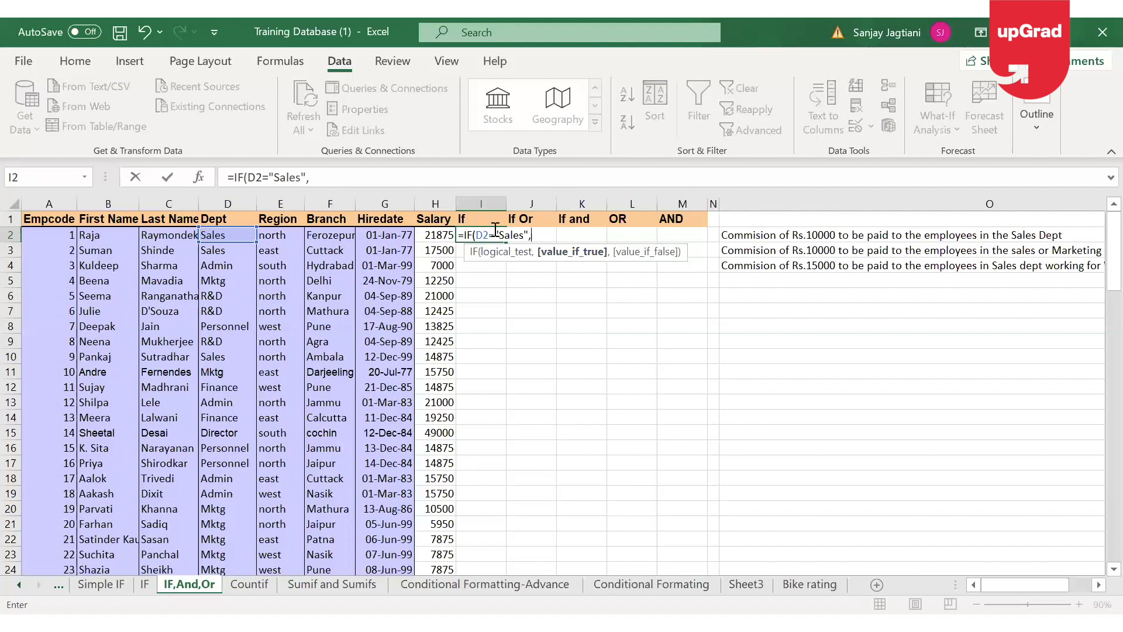
Step: Complete the I2 formula with 10000 as the value if true and 0 if false, and fill it down the If column
type("10000,")
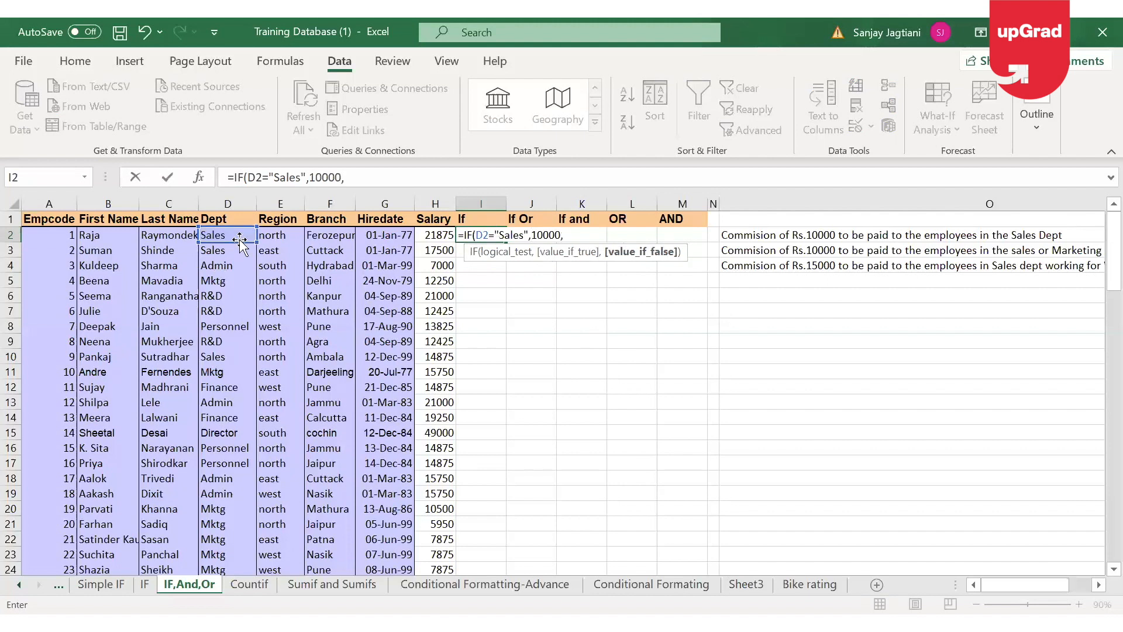
type("0")
key("BackSpace")
type("0)")
key("Return")
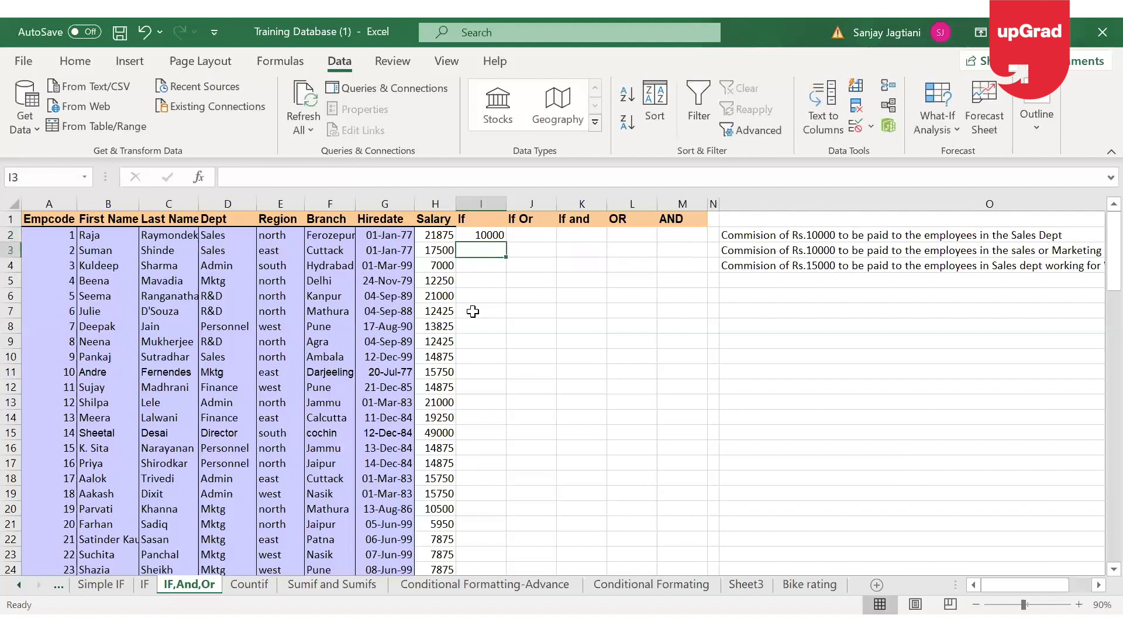
left_click(495, 235)
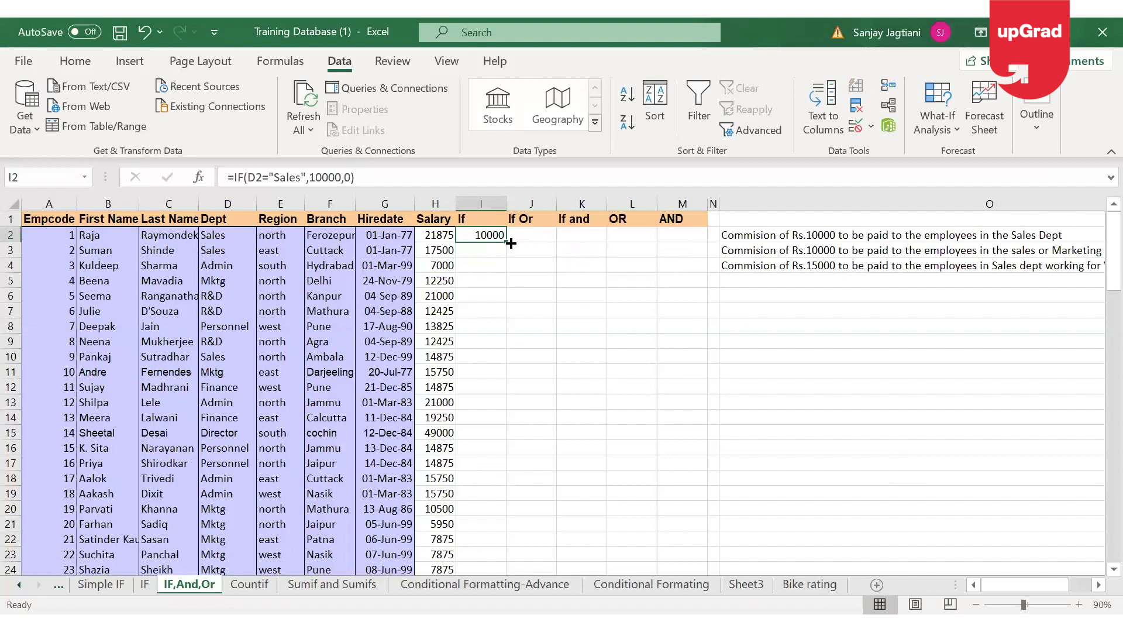
double_click(510, 242)
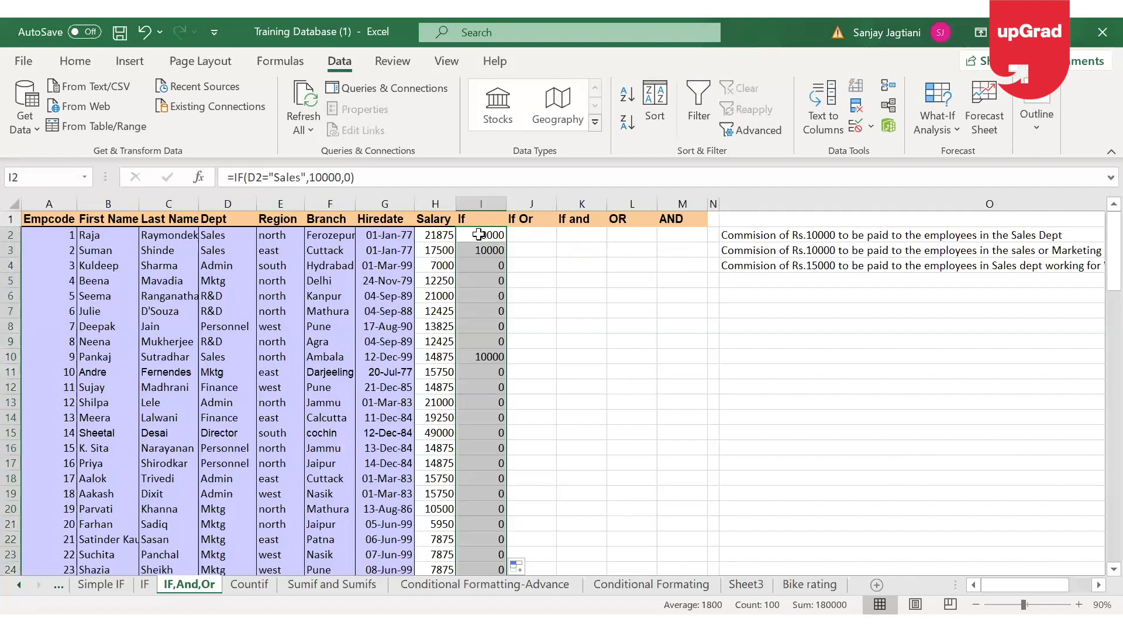
Step: Examine the commission results in the If column against the employees' departments, going down to row 26 and back up
key("Down")
key("Down")
key("Down")
key("Down")
key("Down")
key("Down")
key("Down")
key("Down")
key("Down")
key("Down")
key("Down")
key("Down")
key("Down")
key("Down")
key("Down")
key("Down")
key("Down")
key("Down")
key("Down")
key("Down")
key("Down")
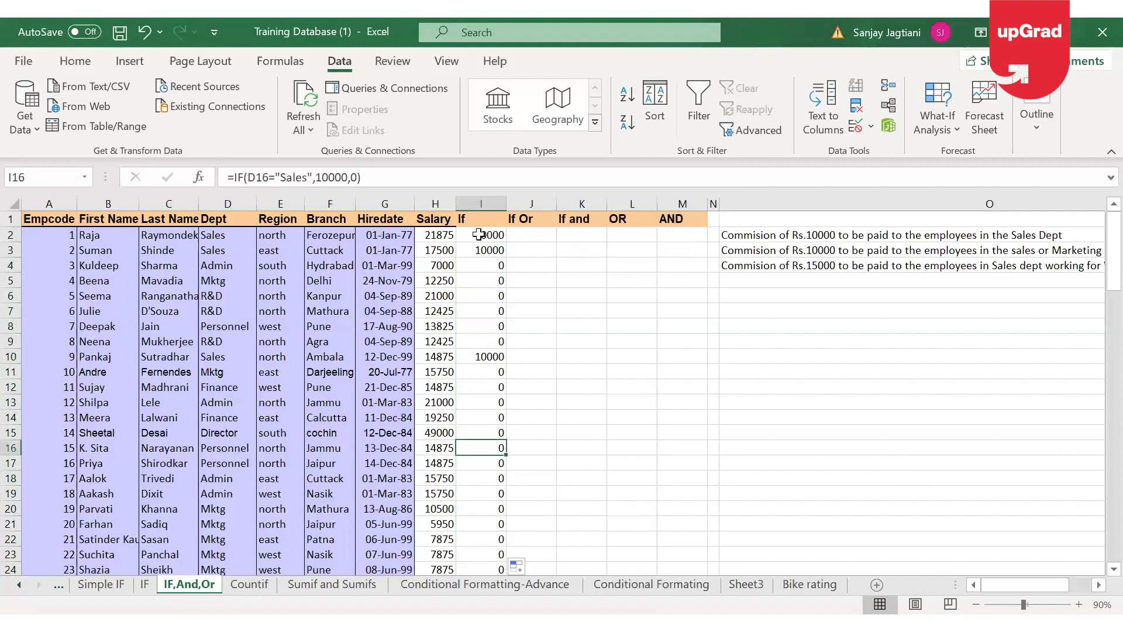
key("Down")
key("Down")
key("Down")
key("Down")
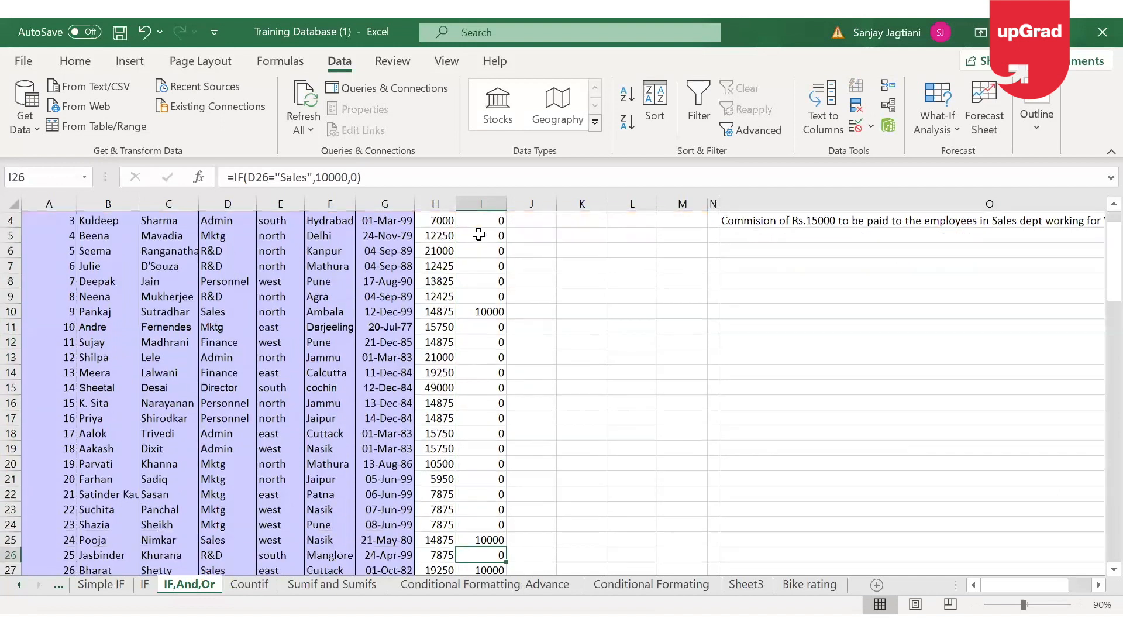
key("Up")
key("Up")
key("Up")
key("Up")
key("Up")
key("Up")
key("Up")
key("Up")
key("ctrl+Up")
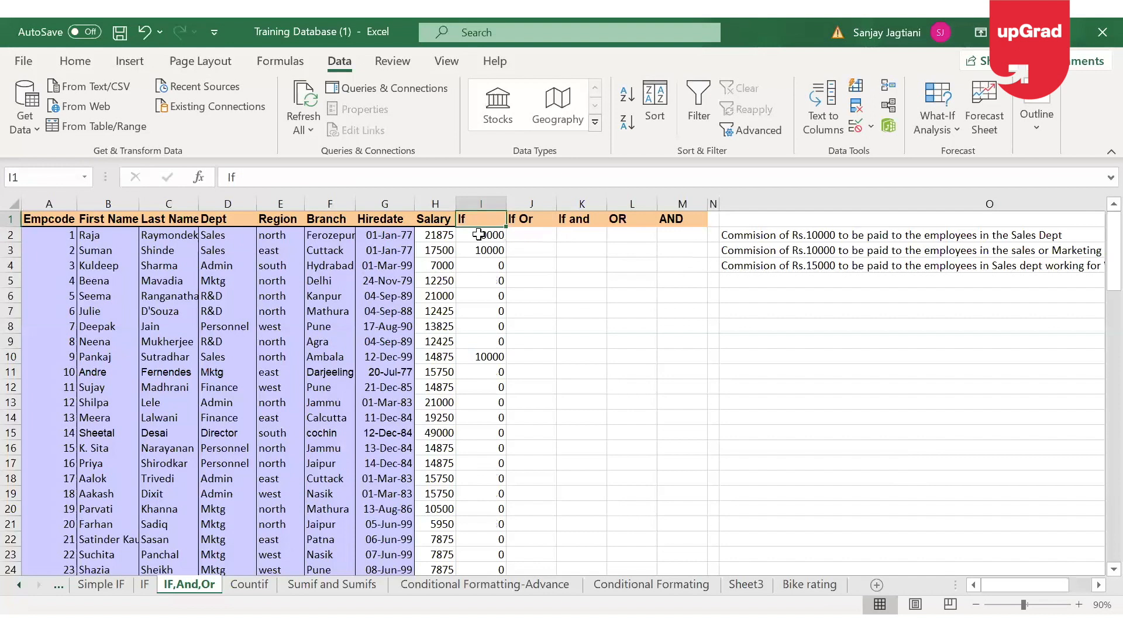
key("Down")
key("Down")
key("Down")
key("Down")
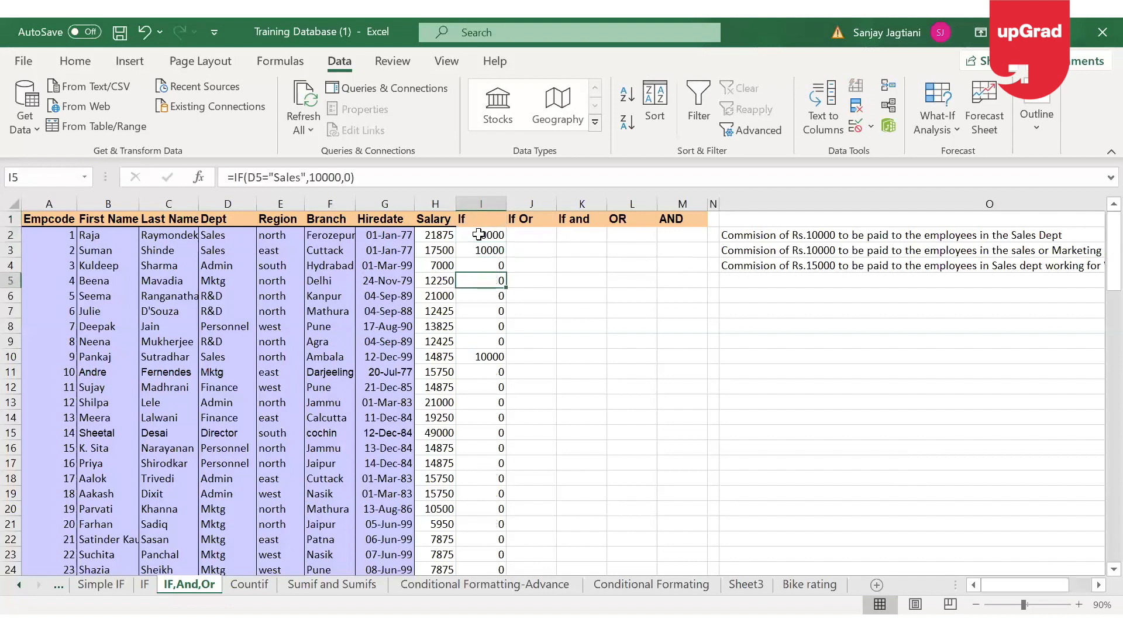
Step: Undo the If column's fill and refill it with the I2 formula's value if false changed to an empty string ("")
key("ctrl+z")
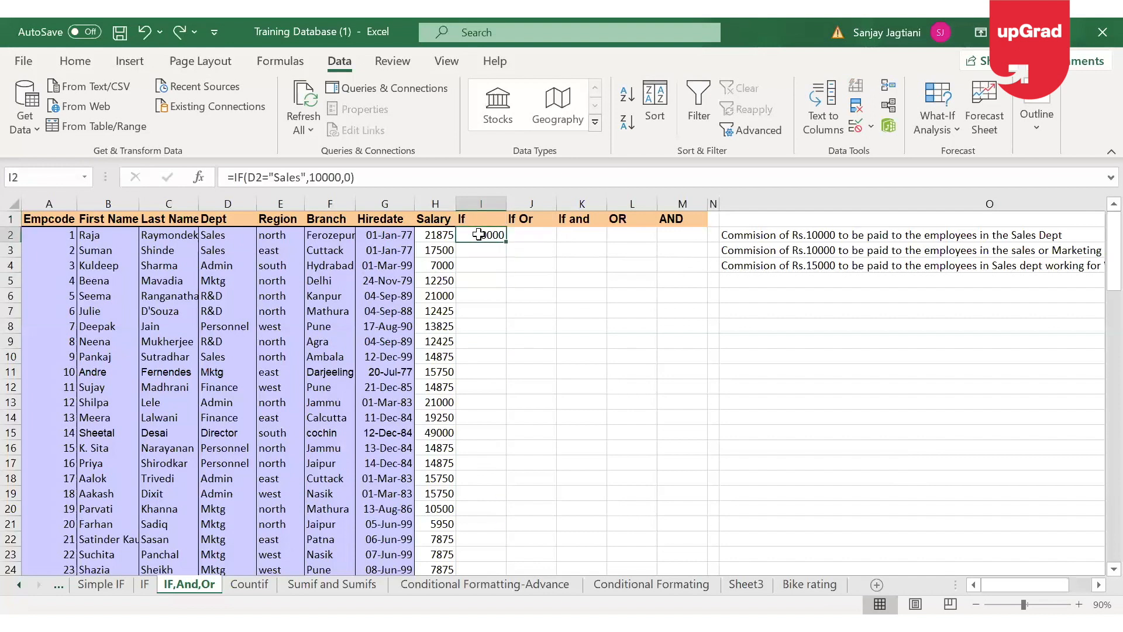
left_click(406, 179)
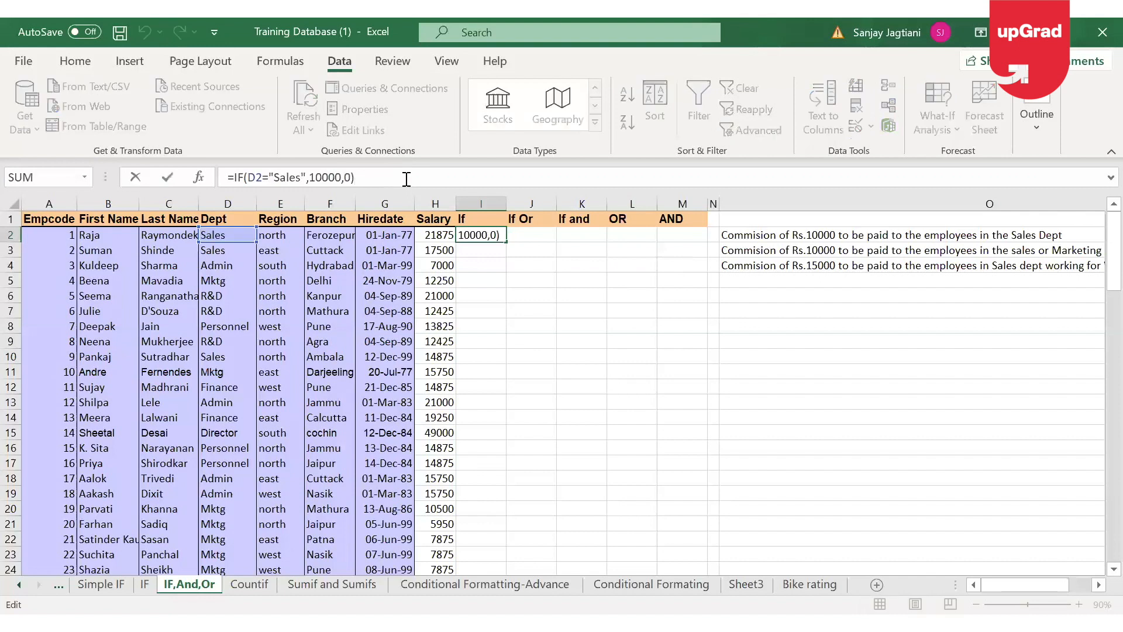
key("BackSpace")
key("BackSpace")
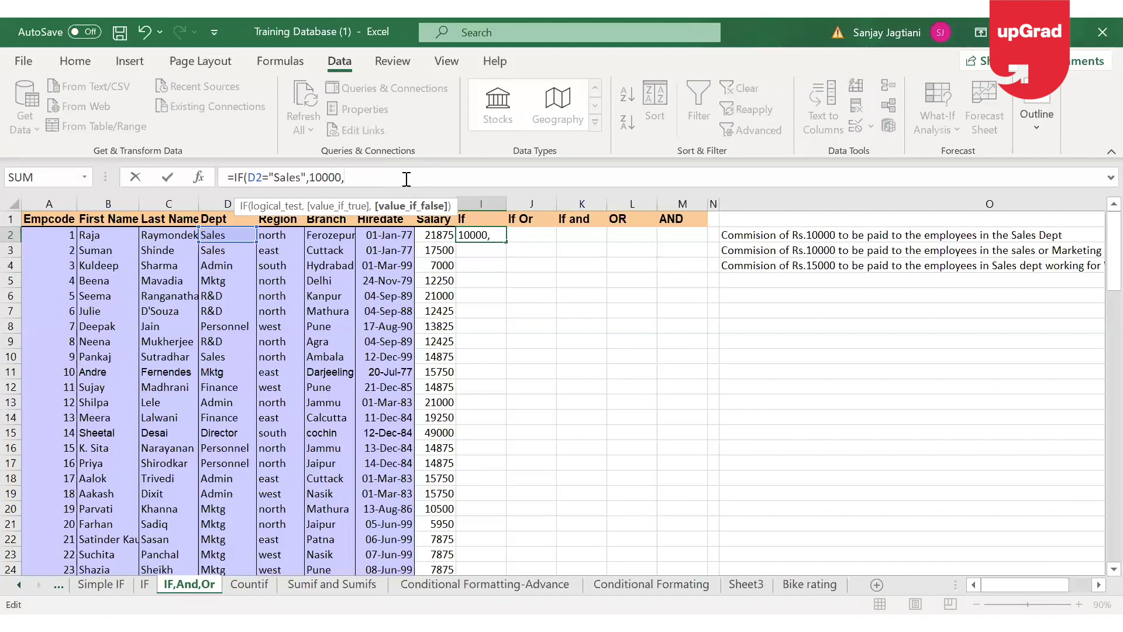
type("\"\")")
key("Return")
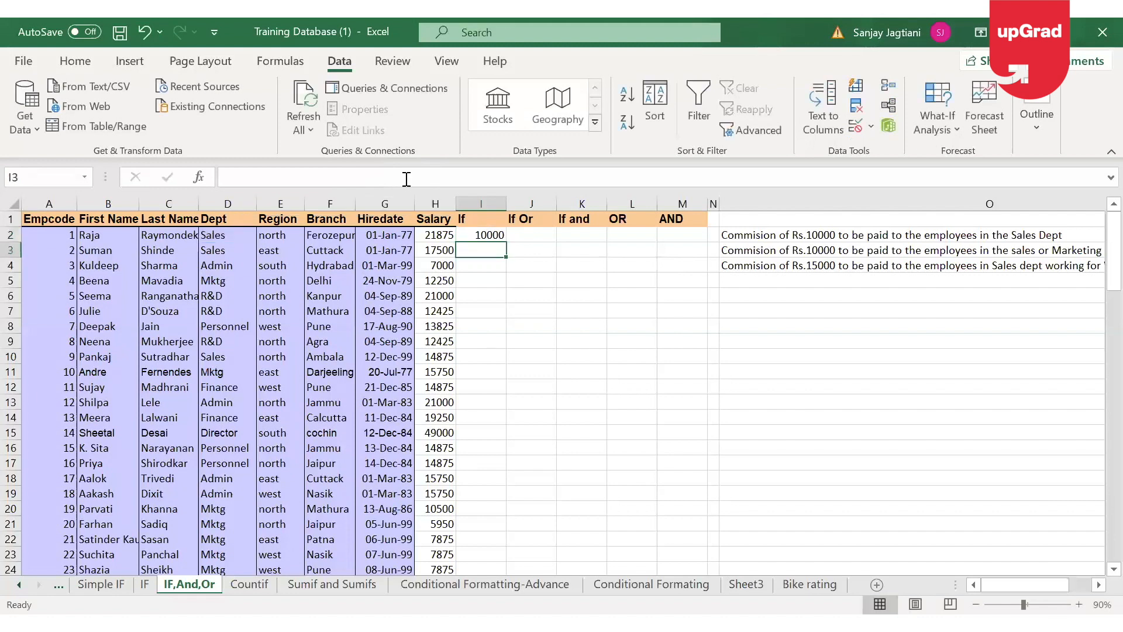
left_click(495, 229)
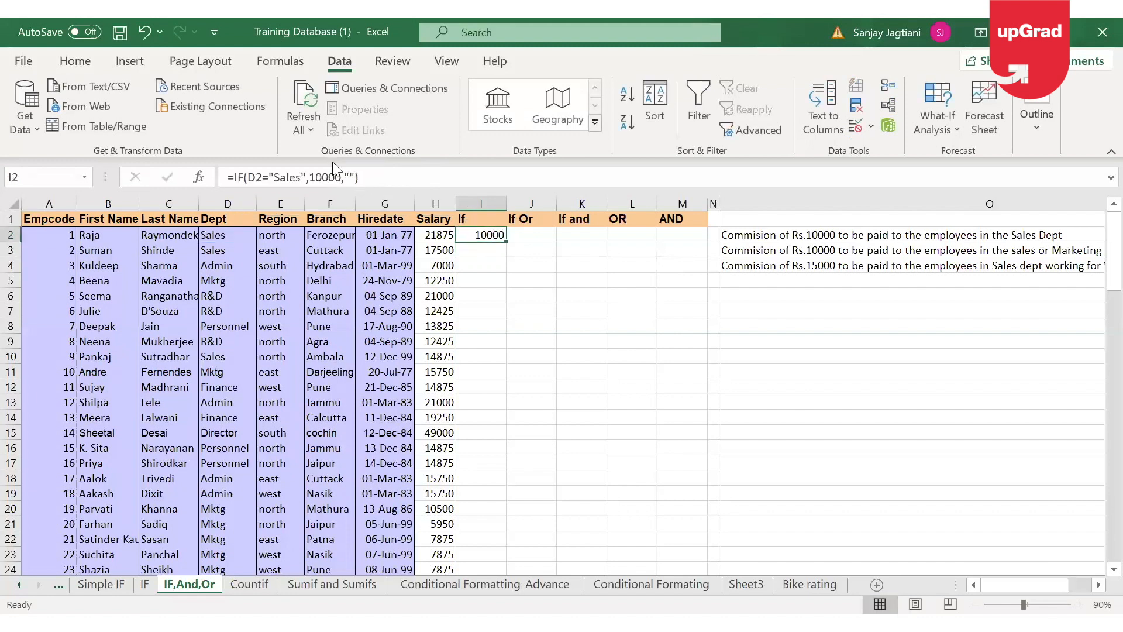
double_click(507, 245)
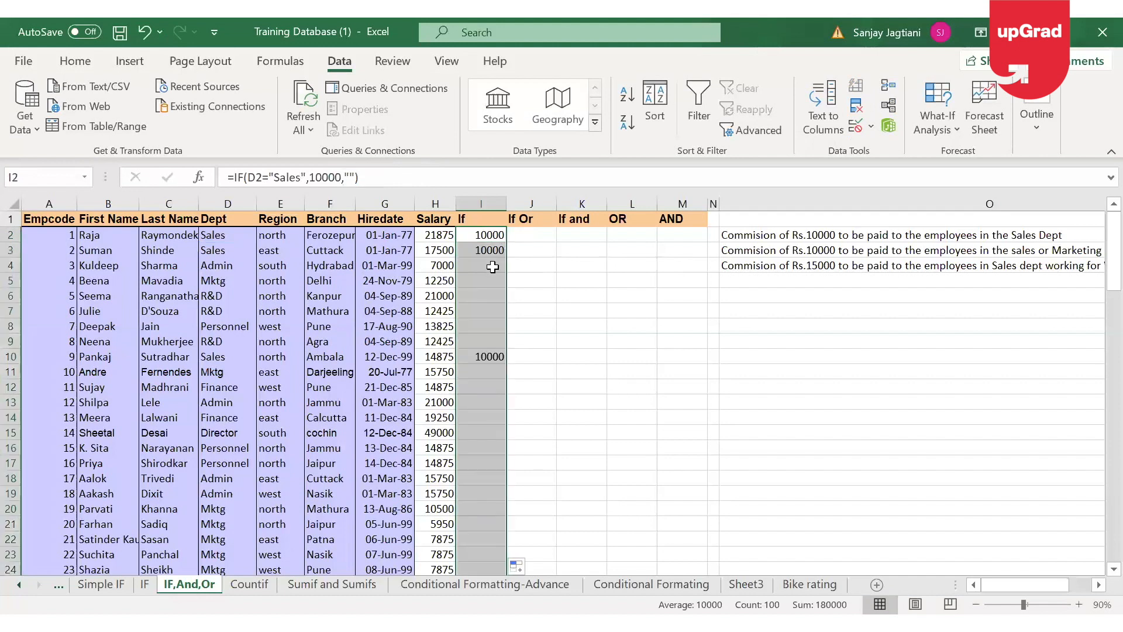
Step: Examine the refilled If column against the employees' departments, going down to row 22 and back up
left_click(493, 266)
key("Down")
key("Down")
key("Down")
key("Down")
key("Down")
key("Down")
key("Down")
key("Down")
key("Down")
key("Down")
key("Down")
key("Down")
key("Down")
key("Down")
key("Down")
key("Down")
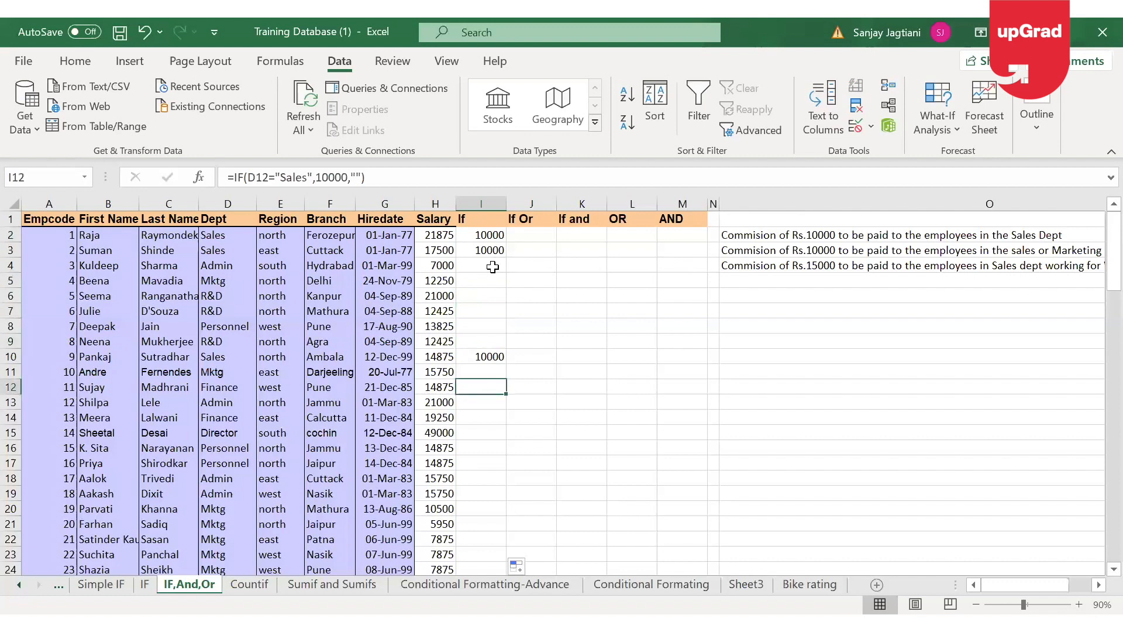
key("Down")
key("Down")
key("Down")
key("Down")
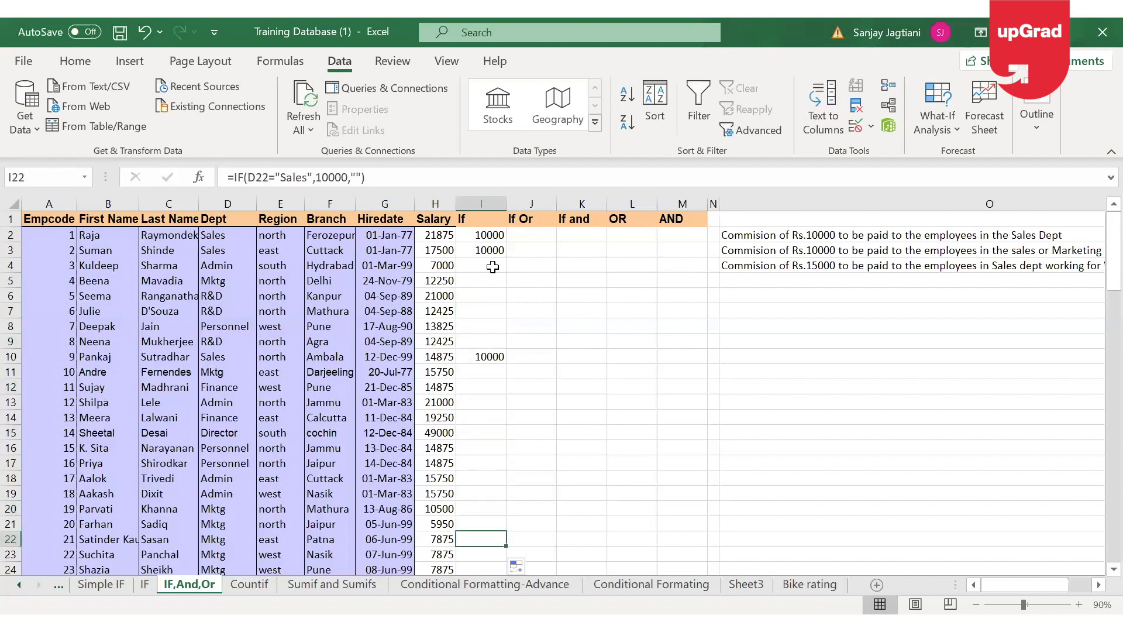
key("Up")
key("Up")
key("Up")
key("Up")
key("Up")
key("Up")
key("Up")
key("Up")
key("Up")
key("Up")
key("Up")
key("Up")
key("Up")
key("Up")
key("Up")
key("Up")
key("Up")
key("Up")
key("Up")
key("Up")
key("Down")
key("Down")
key("Down")
key("Down")
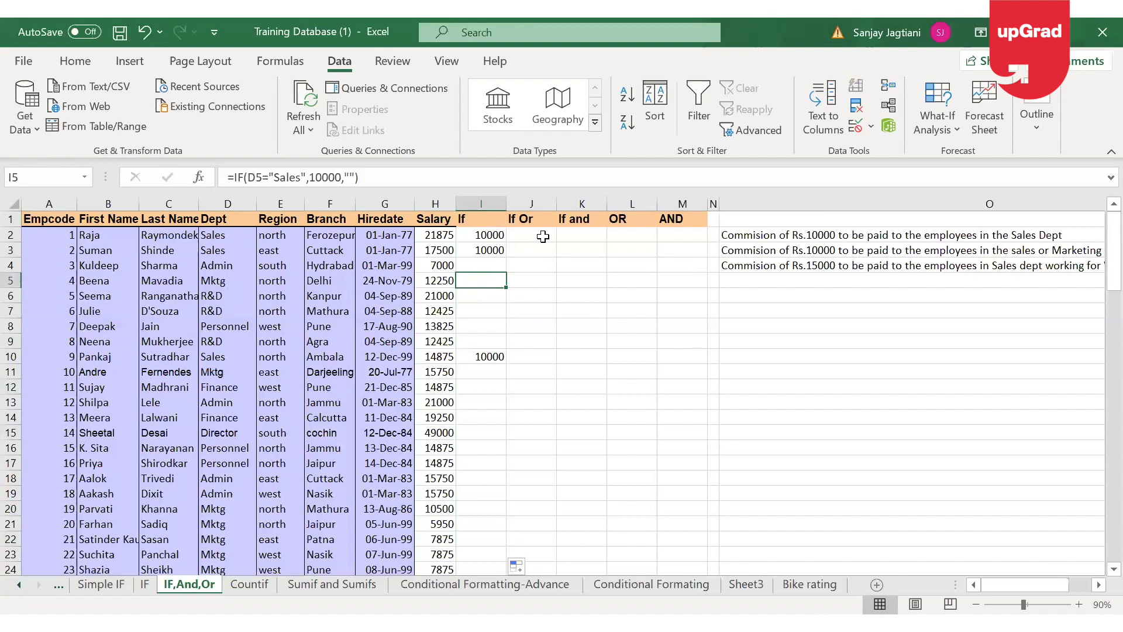
left_click(543, 236)
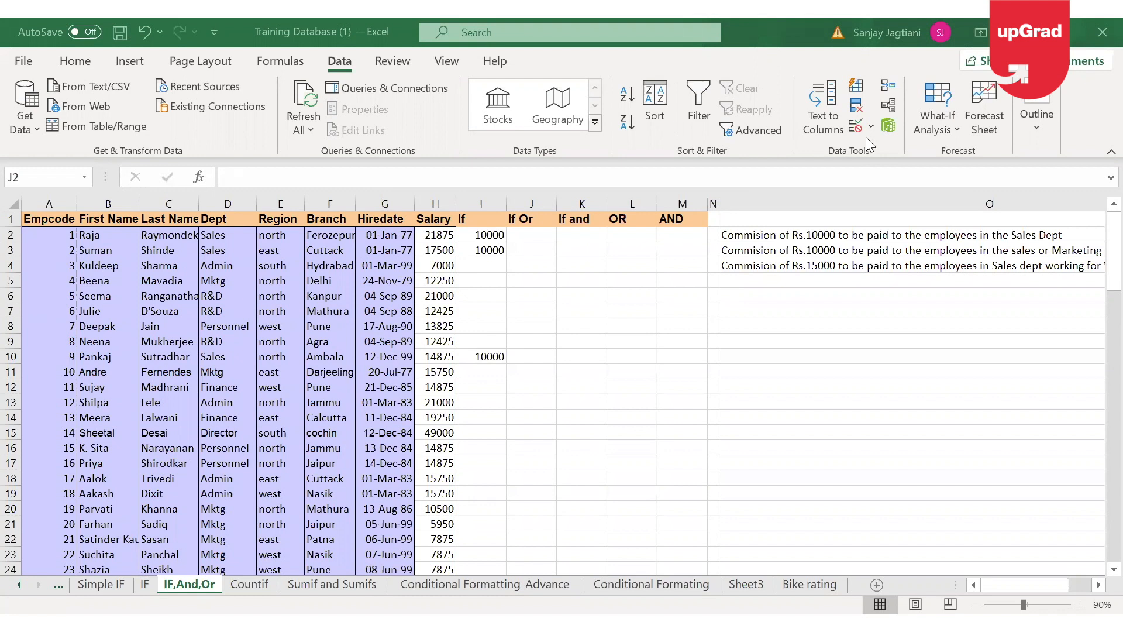
left_click(911, 137)
key("Right")
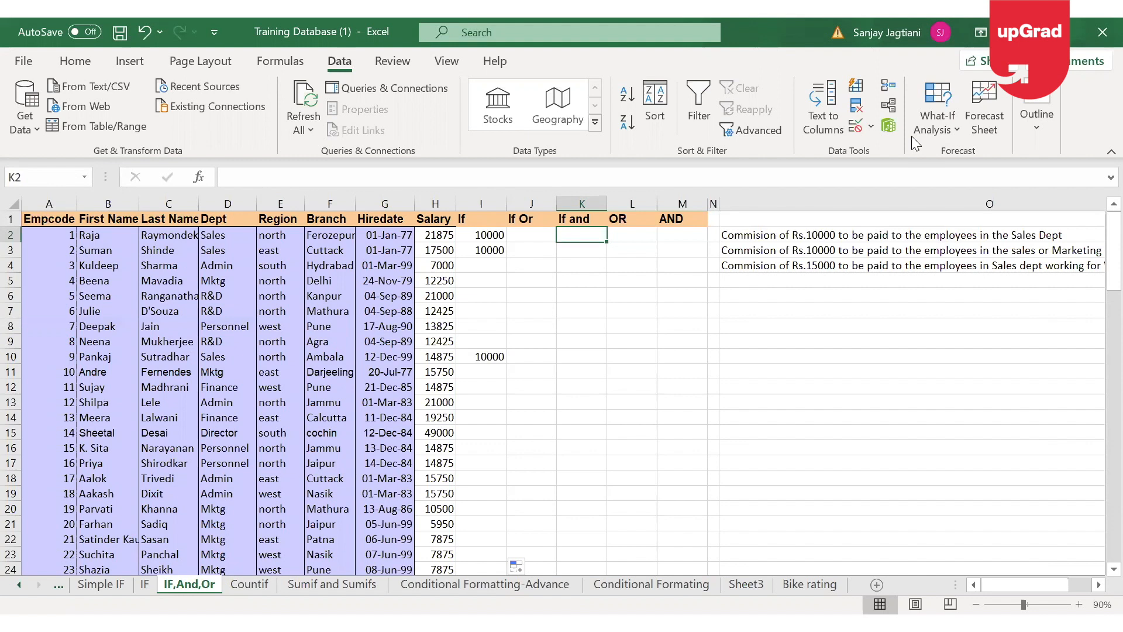
key("Right")
key("Right")
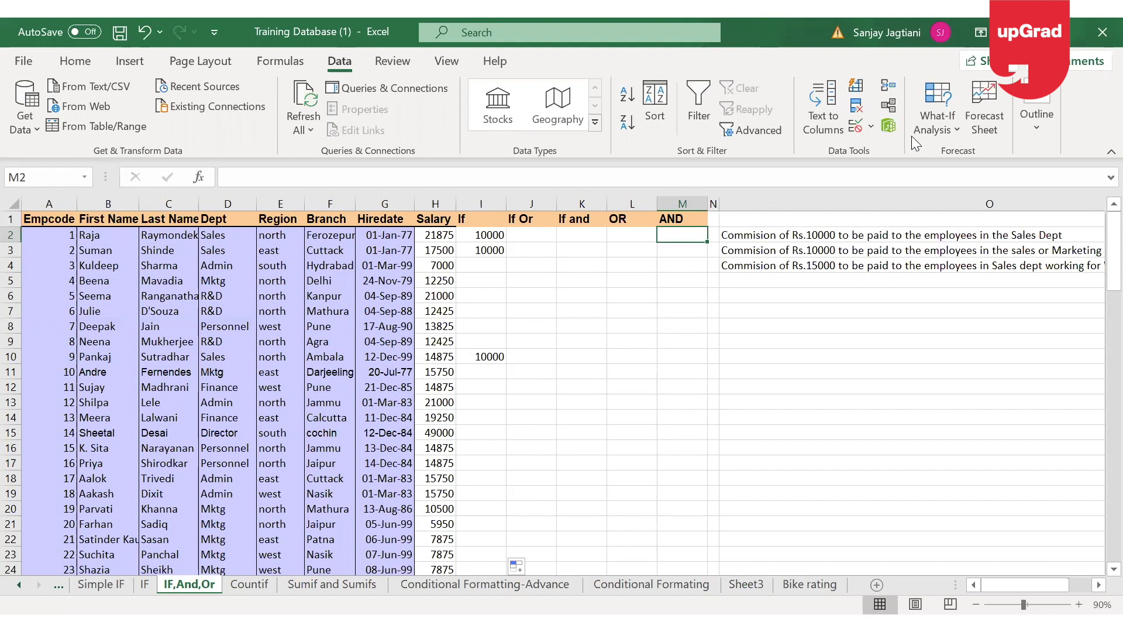
type("=")
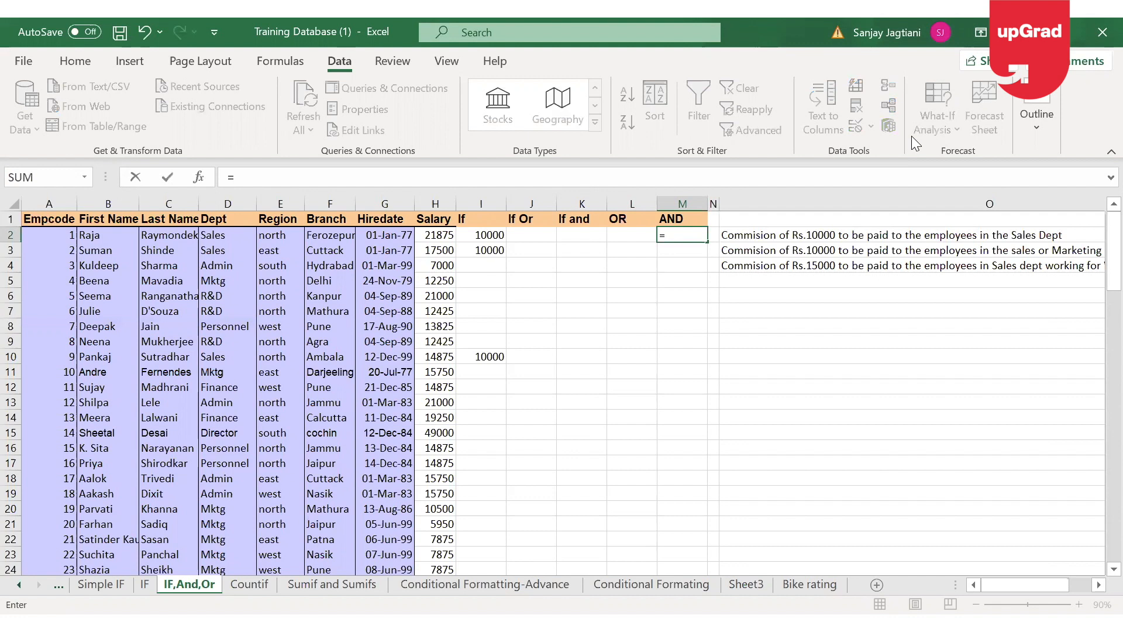
type("AND(")
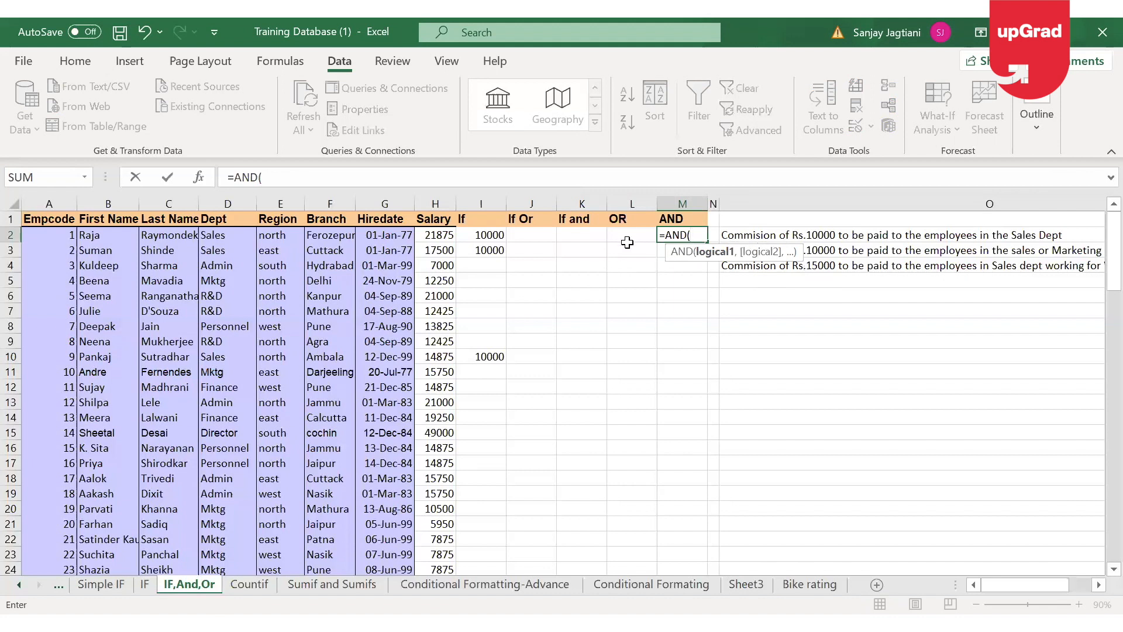
left_click(226, 233)
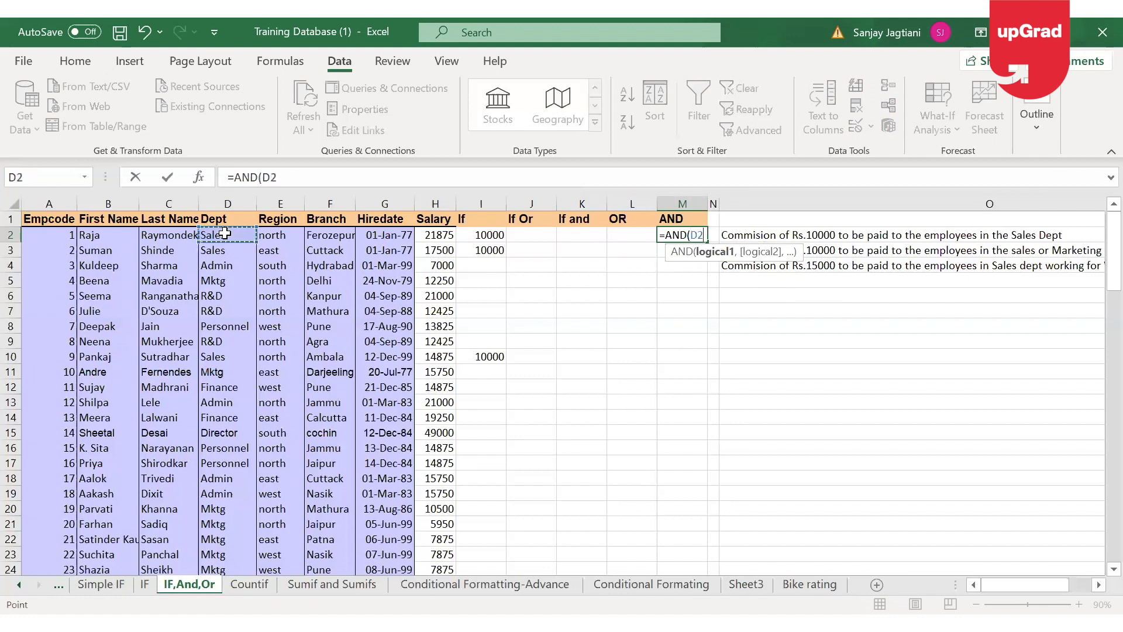
type("=\"saleds\"")
key("BackSpace")
key("BackSpace")
key("BackSpace")
type("s\"")
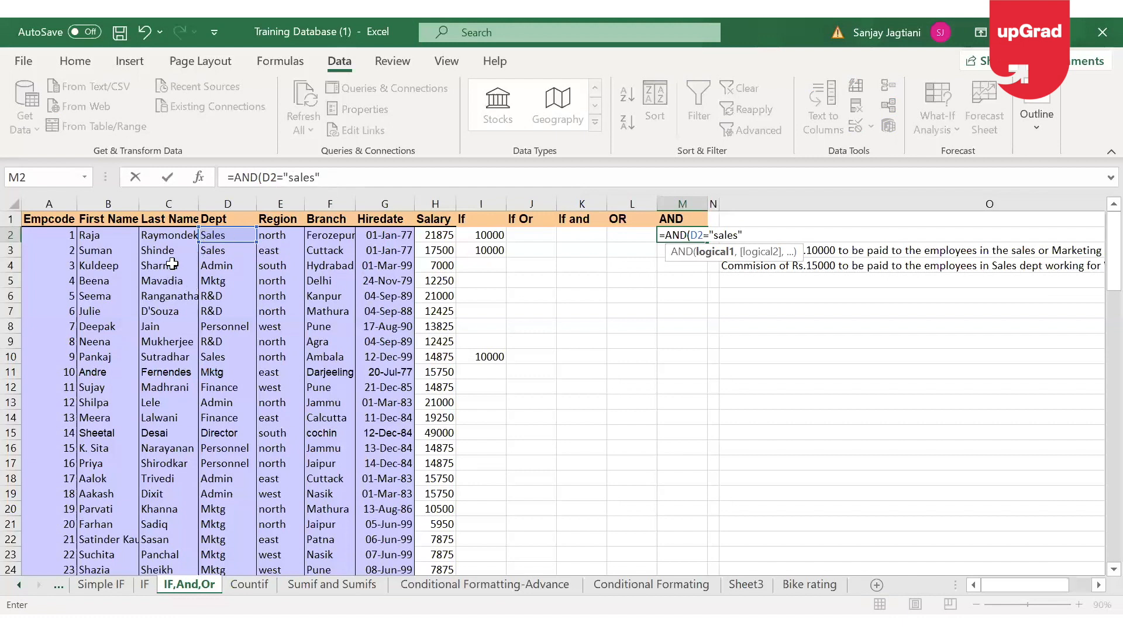
left_click(364, 176)
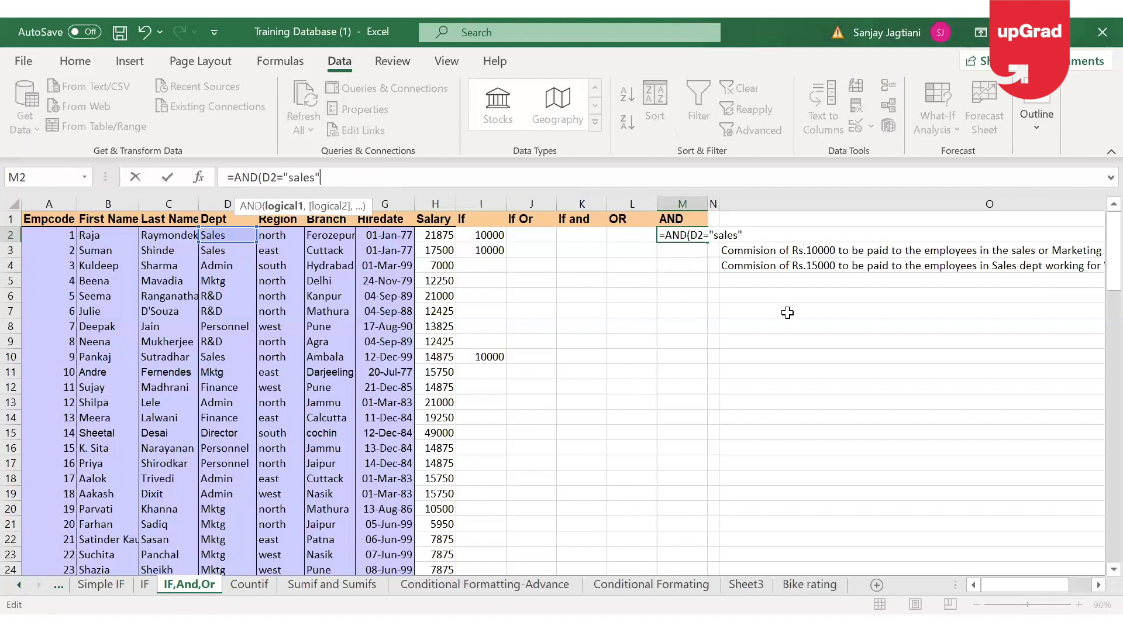
key("Escape")
Step: Write the example conditions "Dept - Sales" in O7 and "Region - East" in O8
left_click(820, 312)
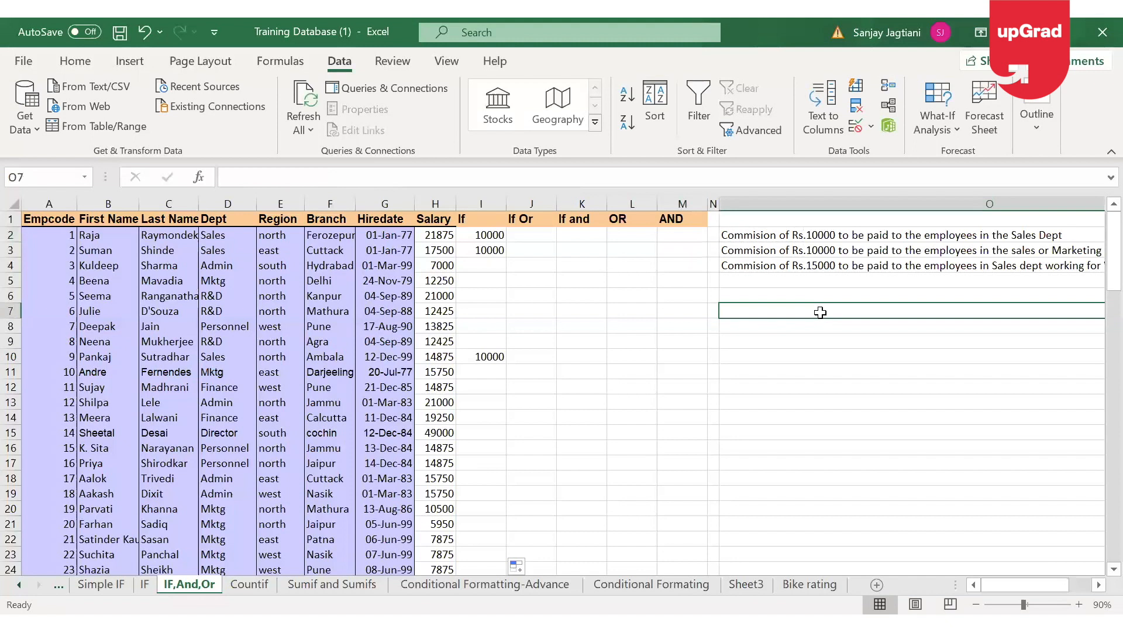
type("De[")
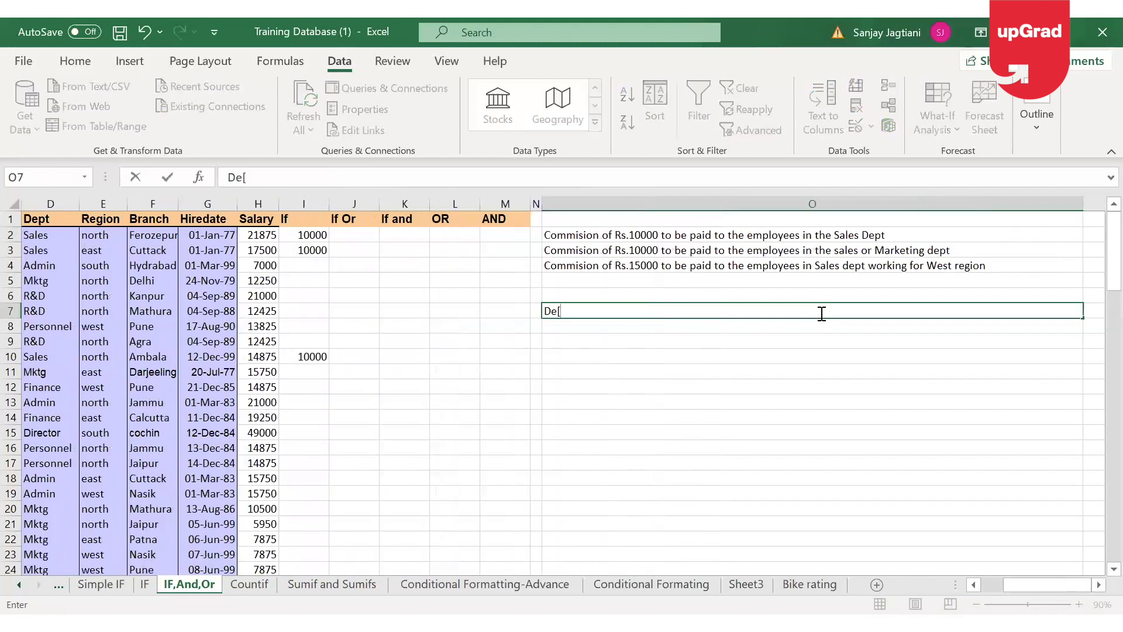
key("Home")
key("BackSpace")
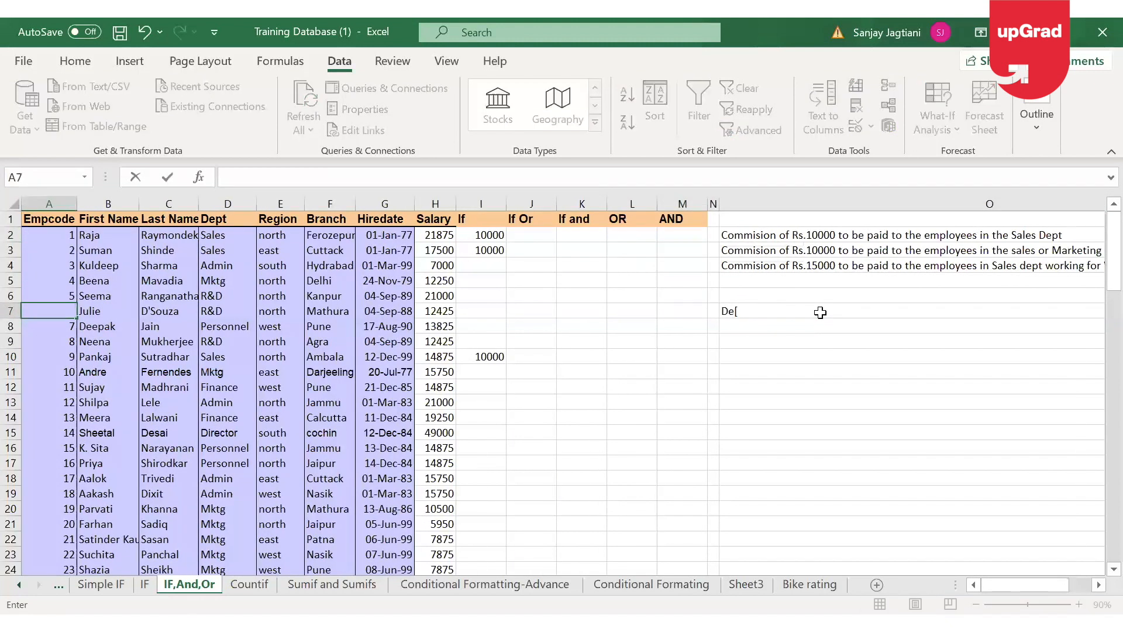
key("Right")
key("Right")
key("Right")
key("Right")
key("Right")
key("Right")
key("Right")
key("Right")
key("Right")
key("Right")
key("Right")
key("Right")
key("Right")
key("Right")
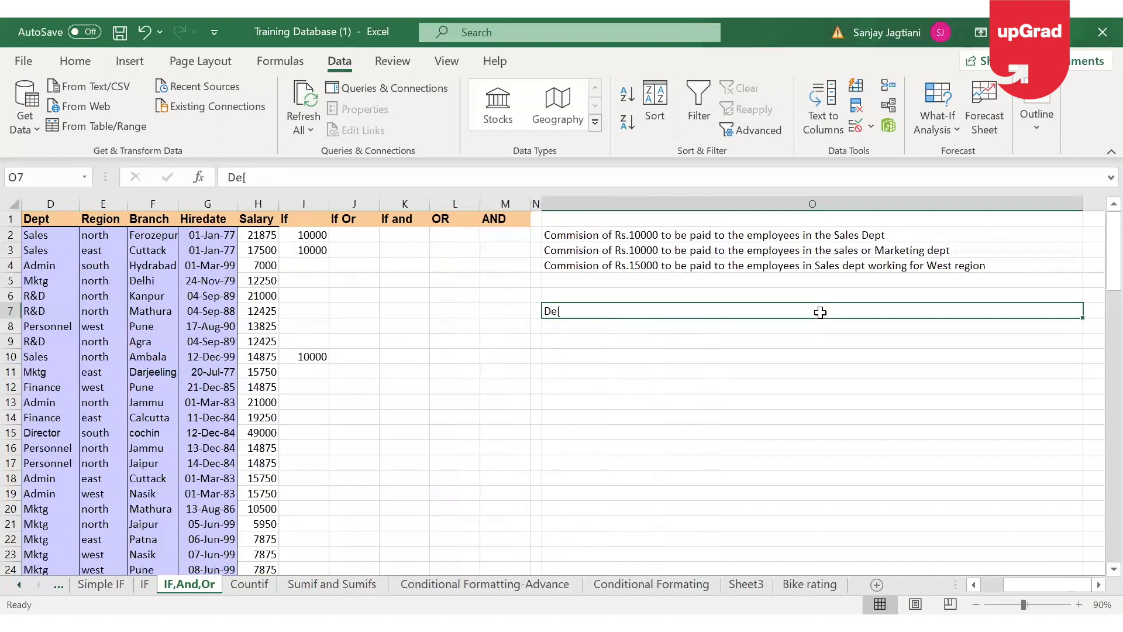
key("F2")
key("BackSpace")
type("pt")
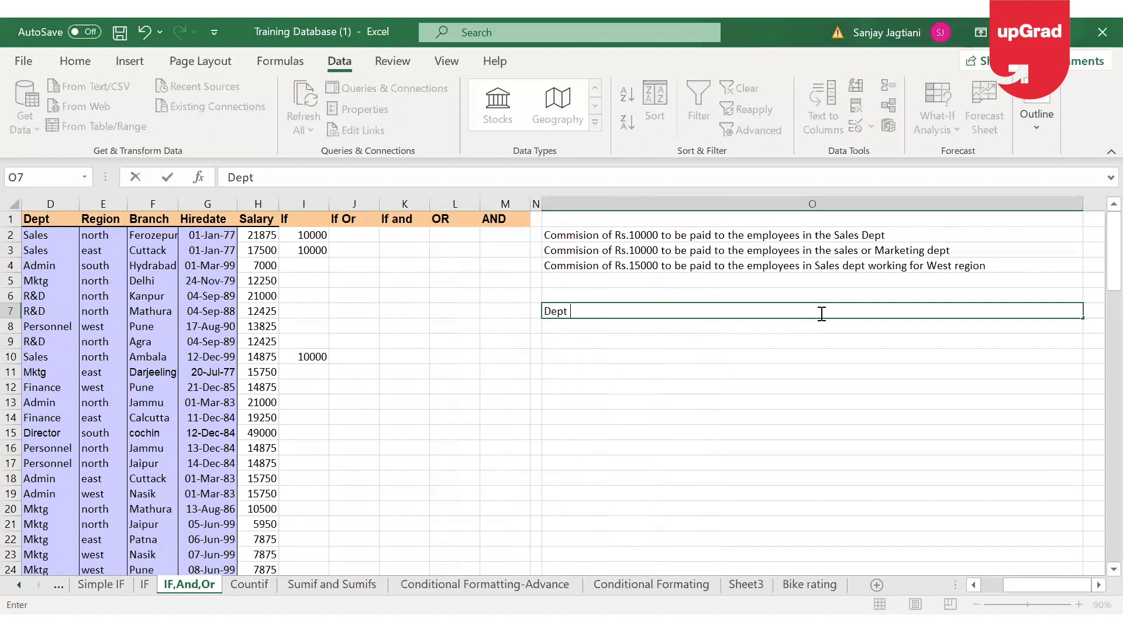
type(" - Sales")
key("Return")
type("Region - East")
key("Return")
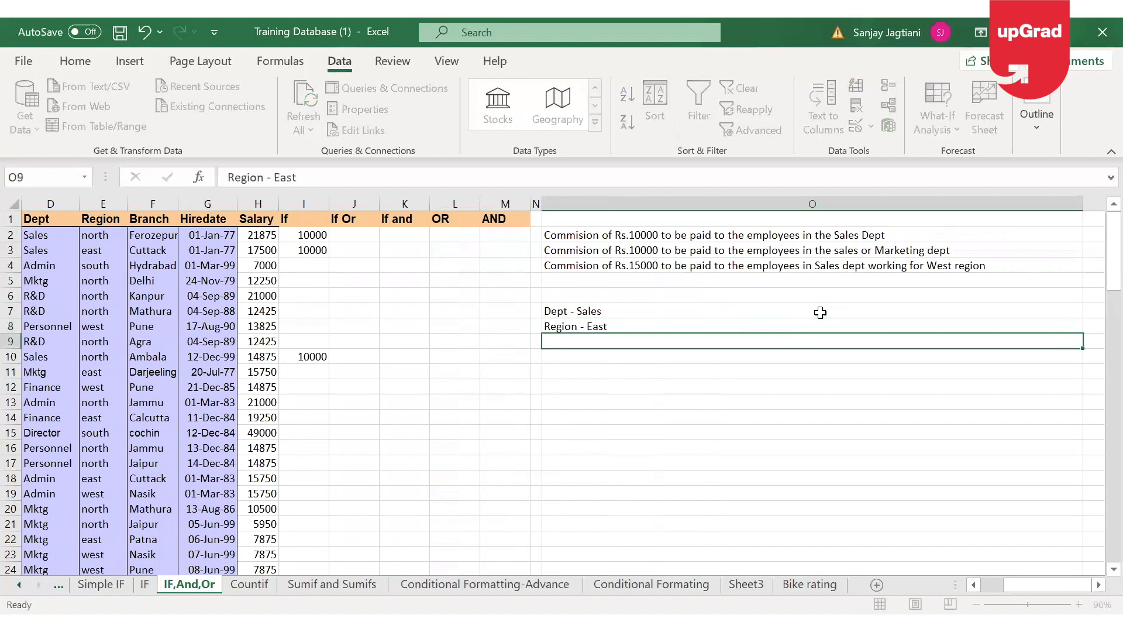
Step: Start a formula in M2, the first employee's cell in the AND column
key("Up")
key("Up")
key("Up")
key("Up")
key("Up")
key("Up")
key("Up")
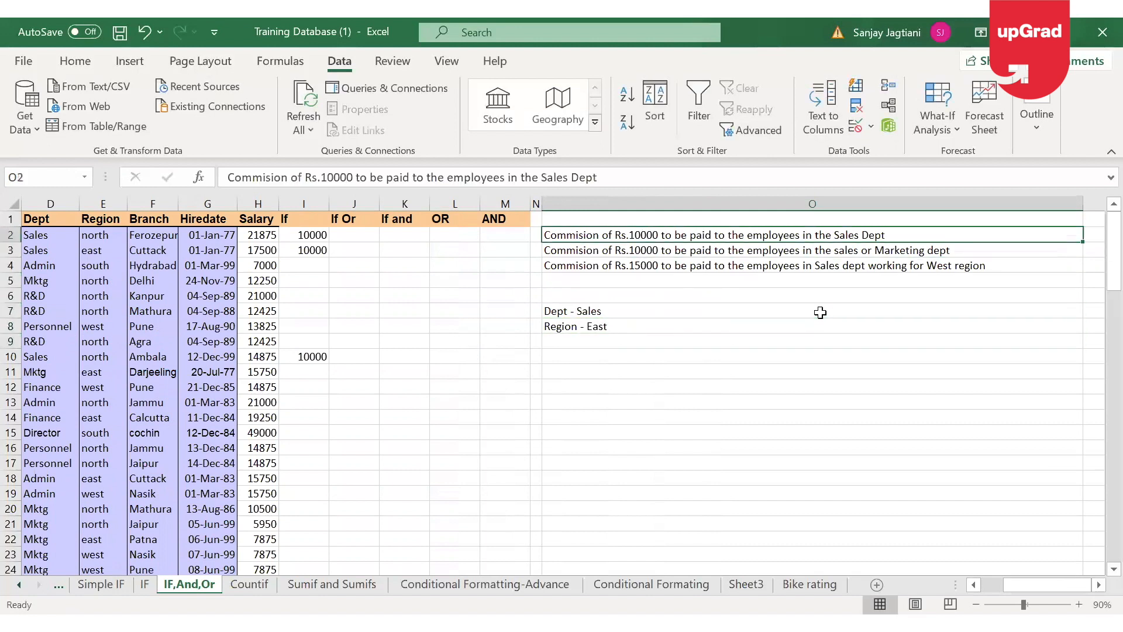
key("Left")
key("Left")
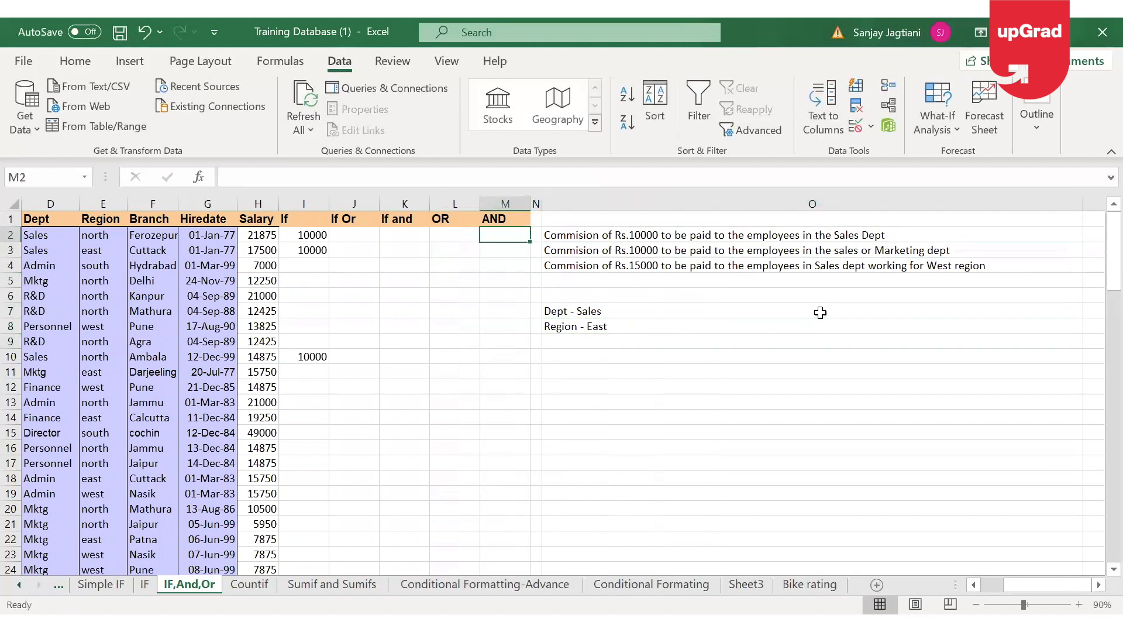
type("=")
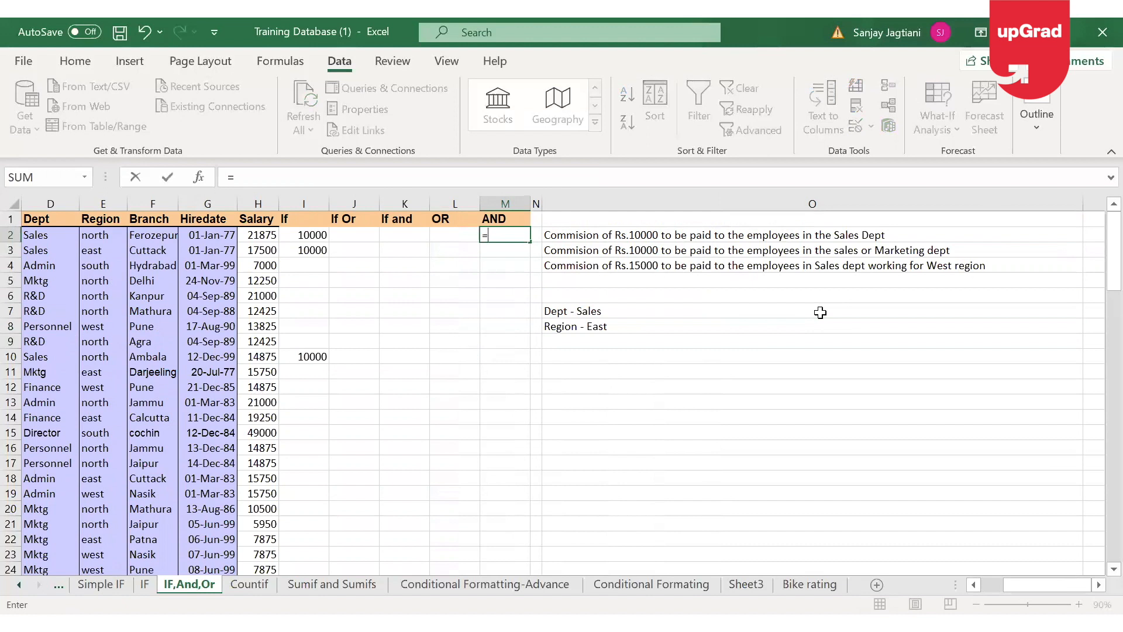
key("Left")
key("Left")
key("Left")
key("Left")
key("Left")
key("Left")
key("Left")
key("Left")
key("Left")
key("Left")
key("Left")
key("Left")
key("Right")
key("Right")
key("Right")
key("Right")
key("Right")
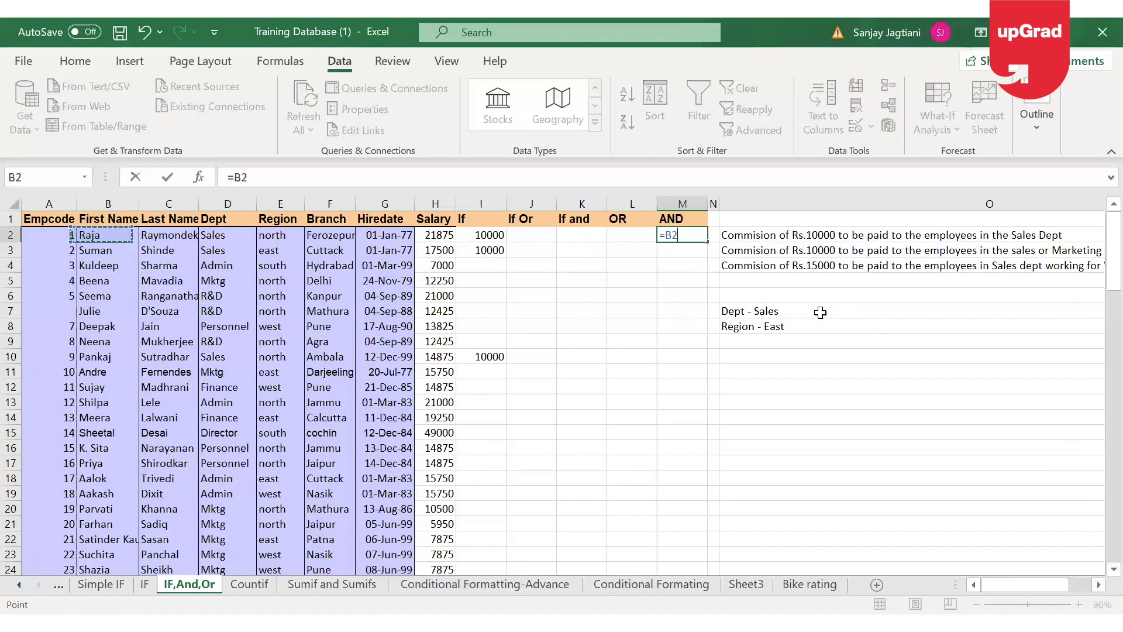
key("Right")
key("Right")
key("Right")
key("Right")
key("Right")
key("Right")
key("Right")
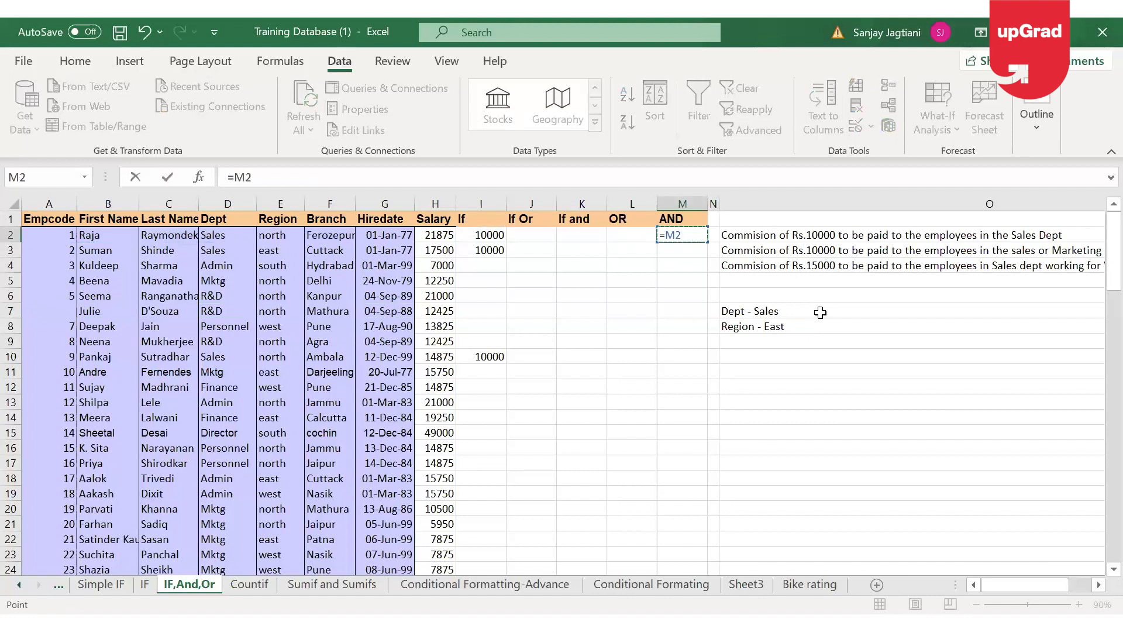
key("BackSpace")
key("BackSpace")
Step: Complete the M2 formula as =AND(D2="Sales",E2="east") and fill it down the AND column
type("AND(")
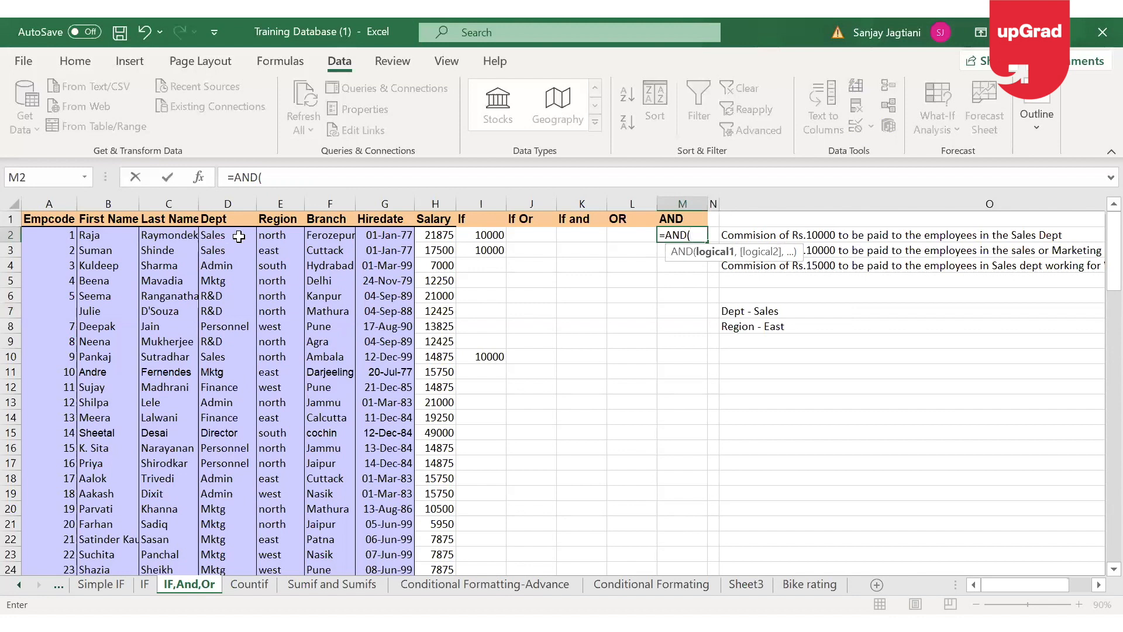
left_click(238, 236)
type("=\"Sales")
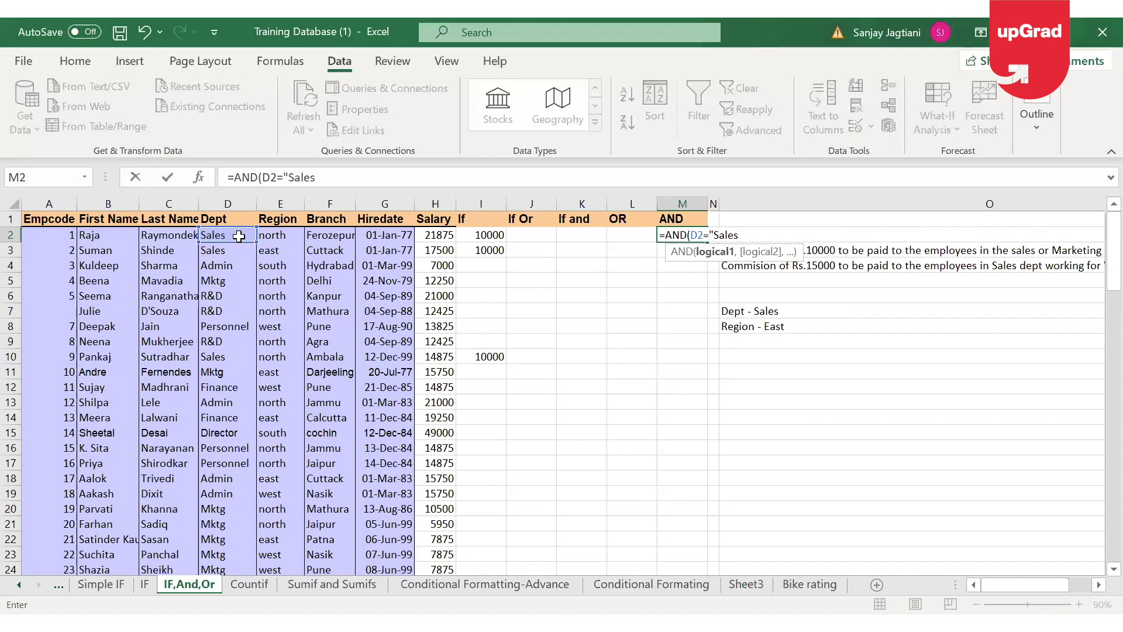
type("\",")
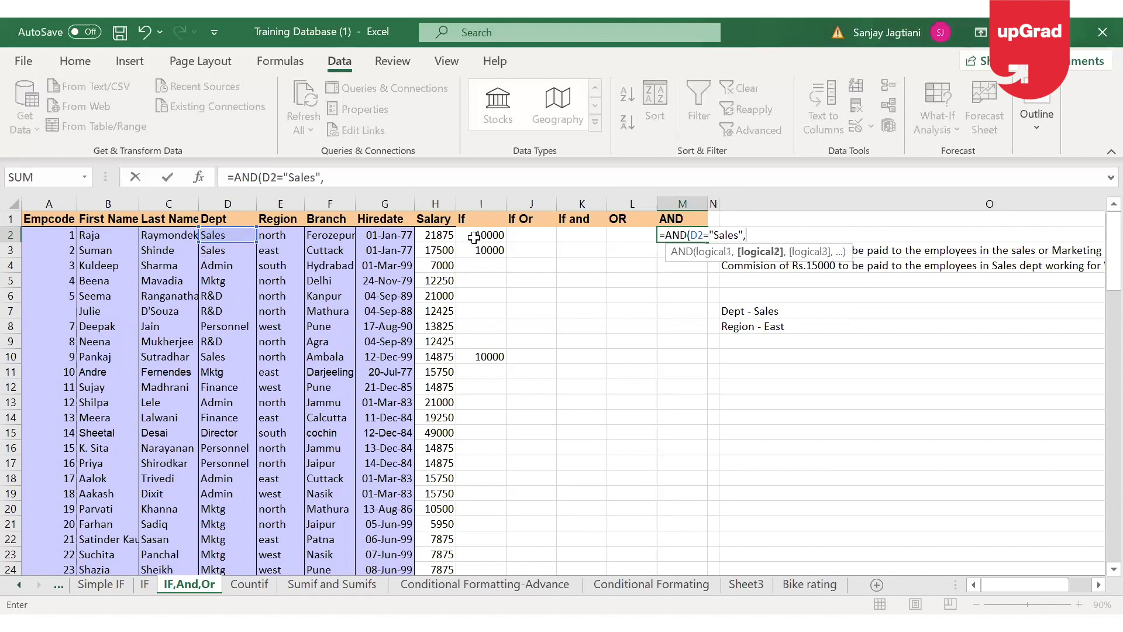
left_click(275, 233)
type("=\"")
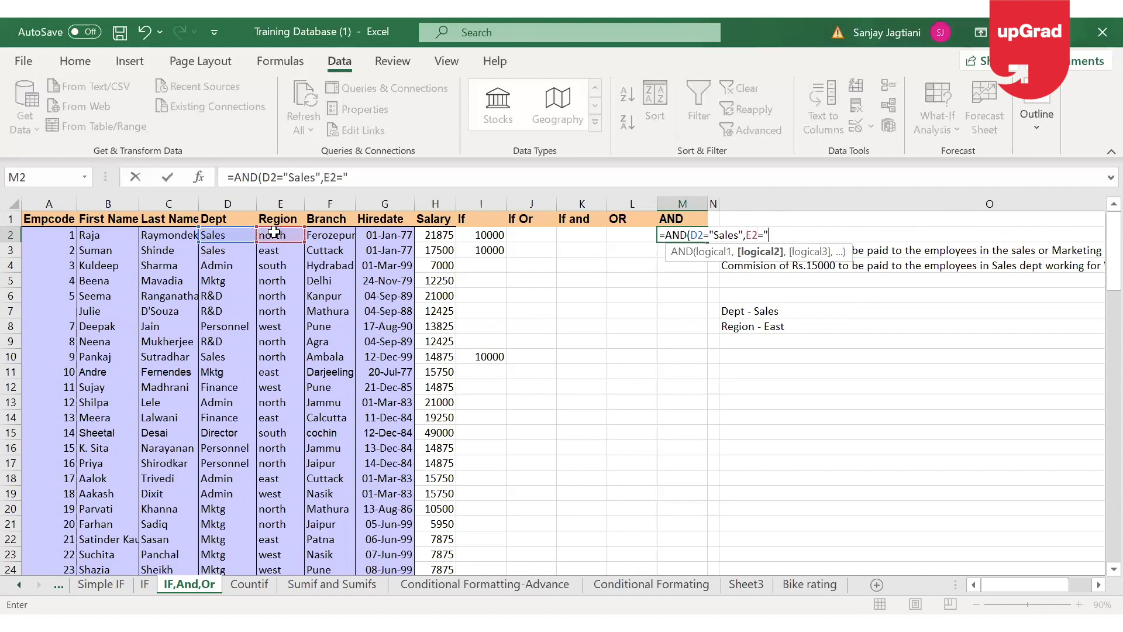
type("east\")")
key("Return")
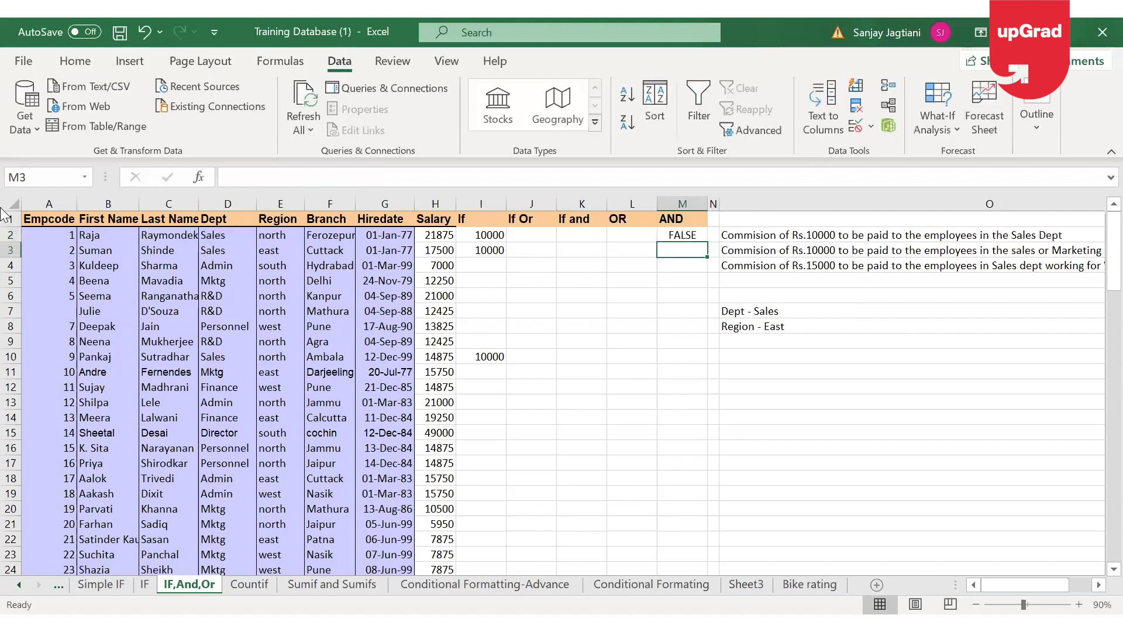
left_click(689, 234)
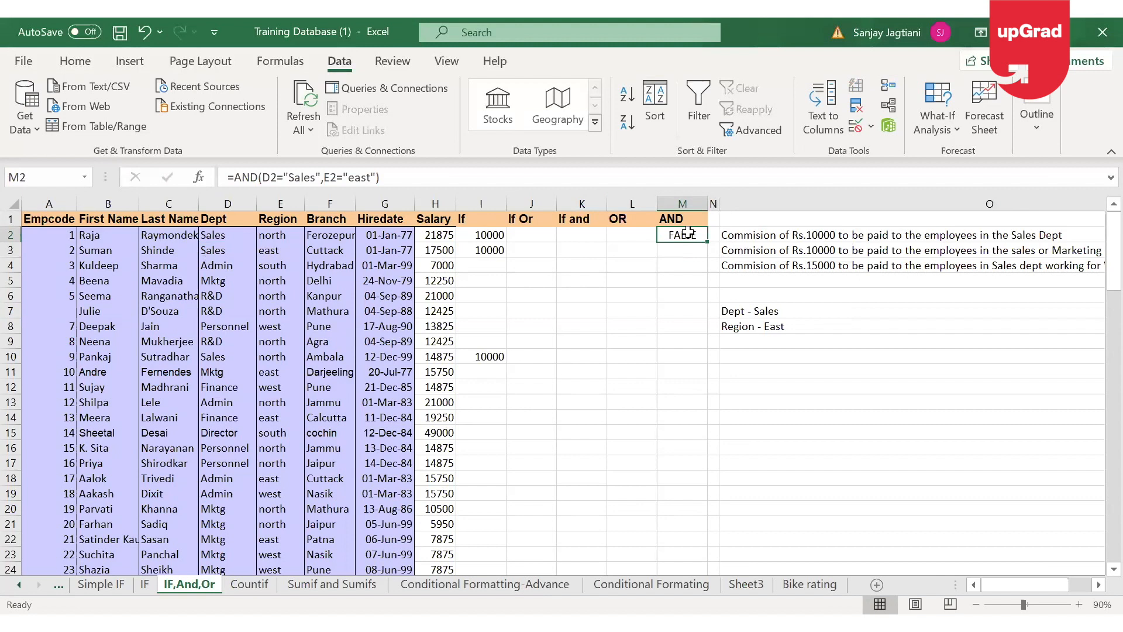
double_click(707, 242)
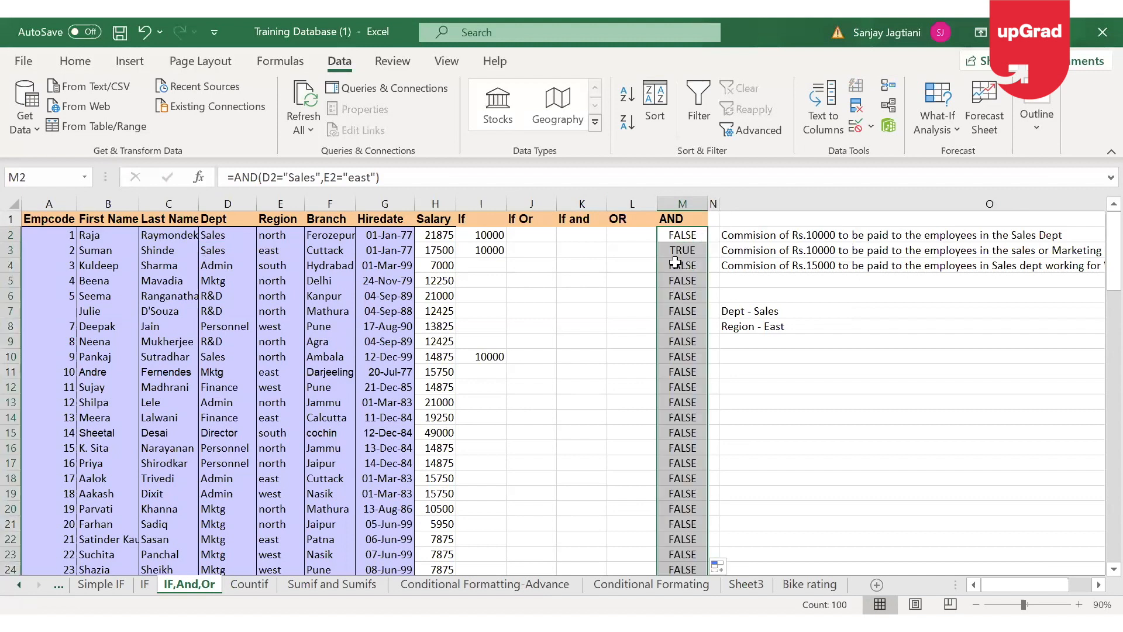
Step: Check the AND result in M3 against the same employee's department and region in row 3
left_click(690, 252)
key("Left")
key("Left")
key("Left")
key("Left")
key("Left")
key("Left")
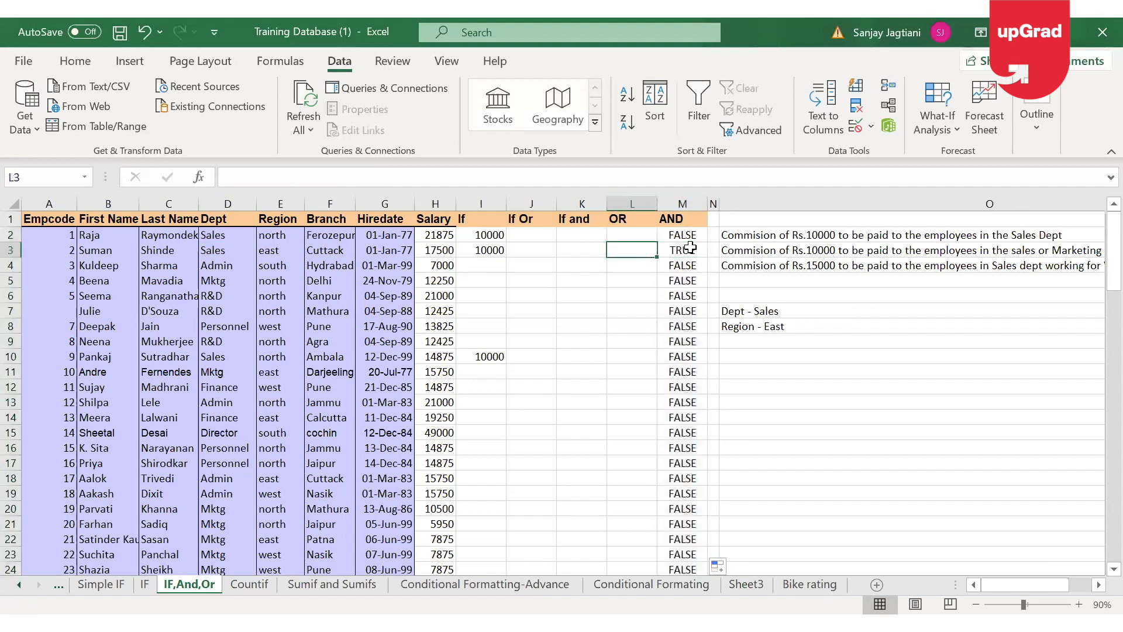
key("Left")
key("Left")
key("Left")
key("Right")
key("Right")
key("Right")
key("Right")
key("Right")
key("Right")
key("Right")
key("Right")
key("Right")
Step: Examine the filled AND column further down the employee list and return to M2
key("Down")
key("Down")
key("Down")
key("Down")
key("Down")
key("Down")
key("Down")
key("Down")
key("Down")
key("Down")
key("Down")
key("Down")
key("Down")
key("Down")
key("Down")
key("Down")
key("Down")
key("Down")
key("Down")
key("Down")
key("Down")
key("Up")
key("Up")
key("Up")
key("Up")
key("Up")
key("Up")
key("Up")
key("Up")
key("Up")
key("Up")
key("Up")
key("Up")
key("Up")
key("Up")
key("Up")
key("Up")
key("Up")
key("Up")
key("Up")
key("Up")
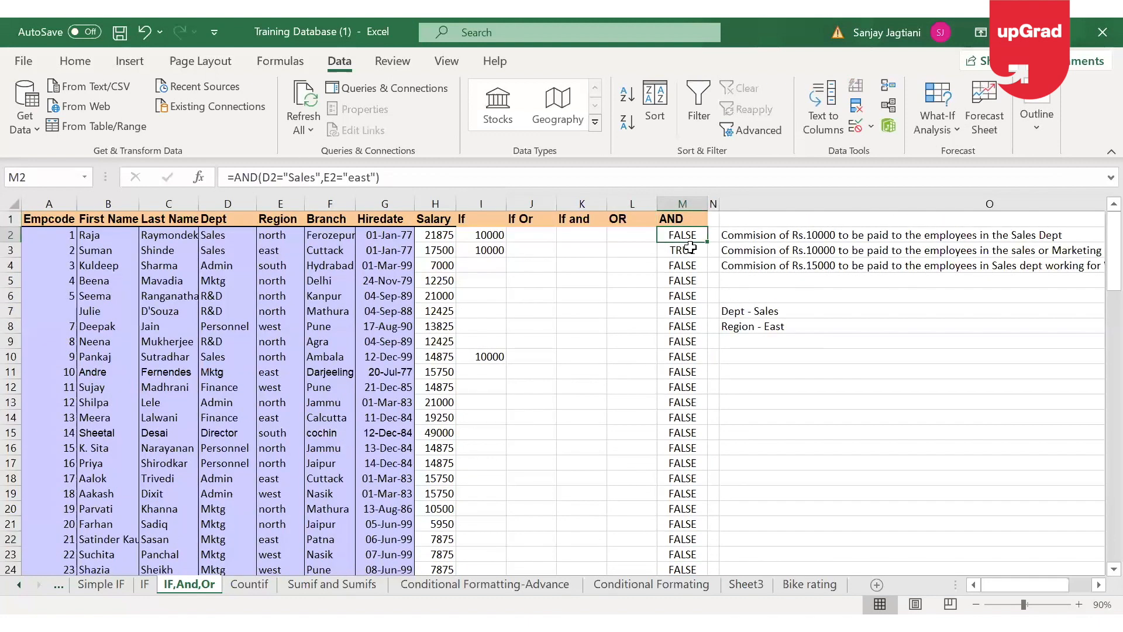
key("Left")
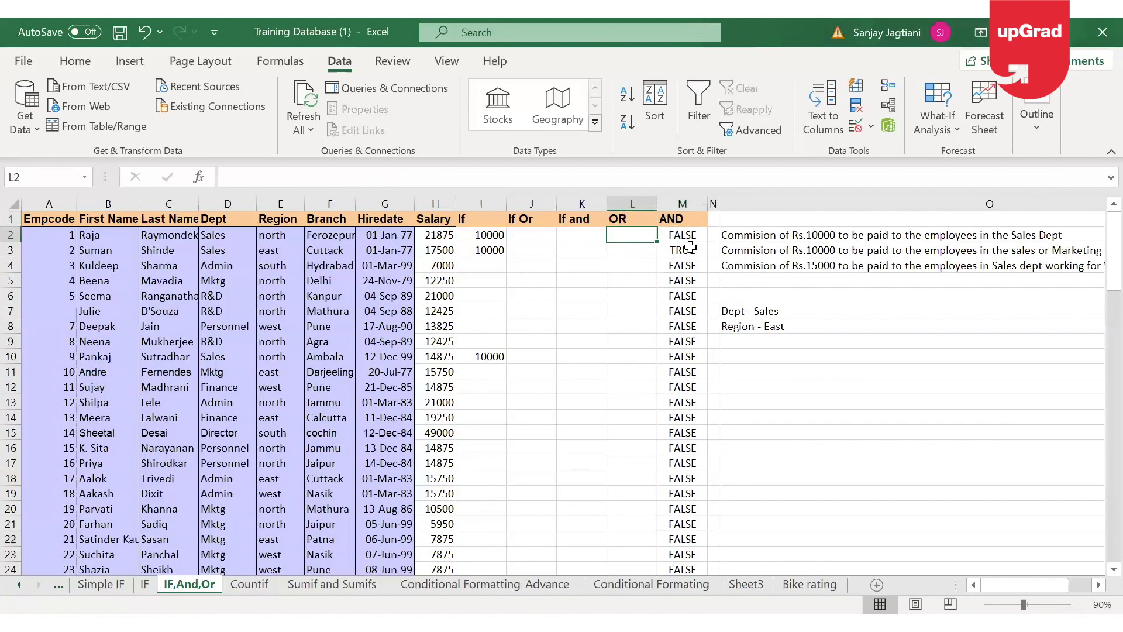
key("Up")
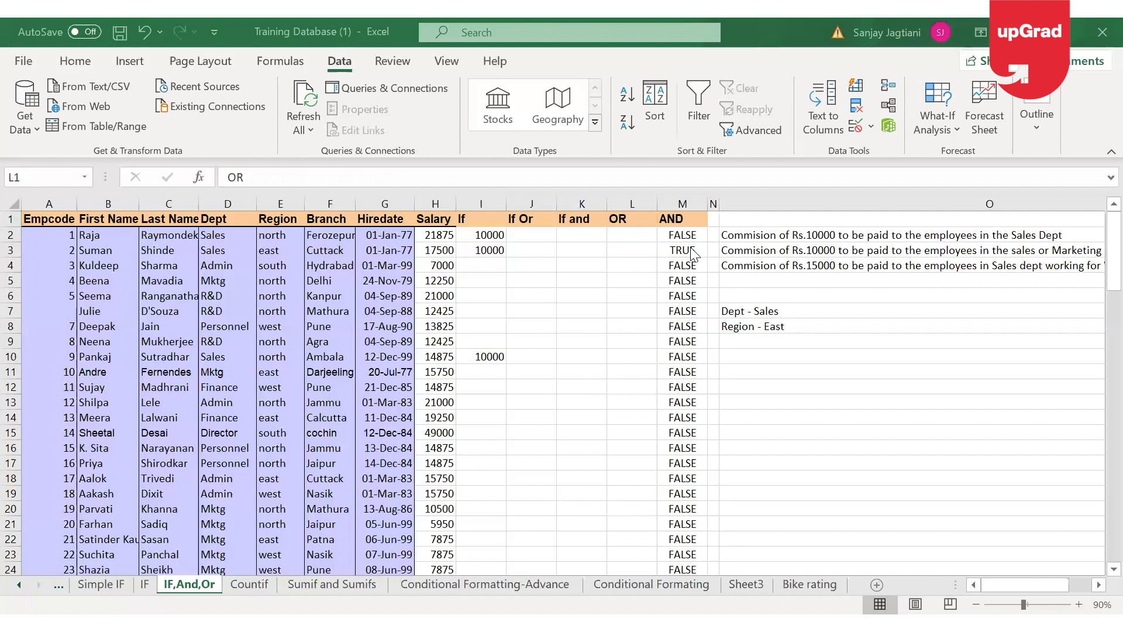
key("Down")
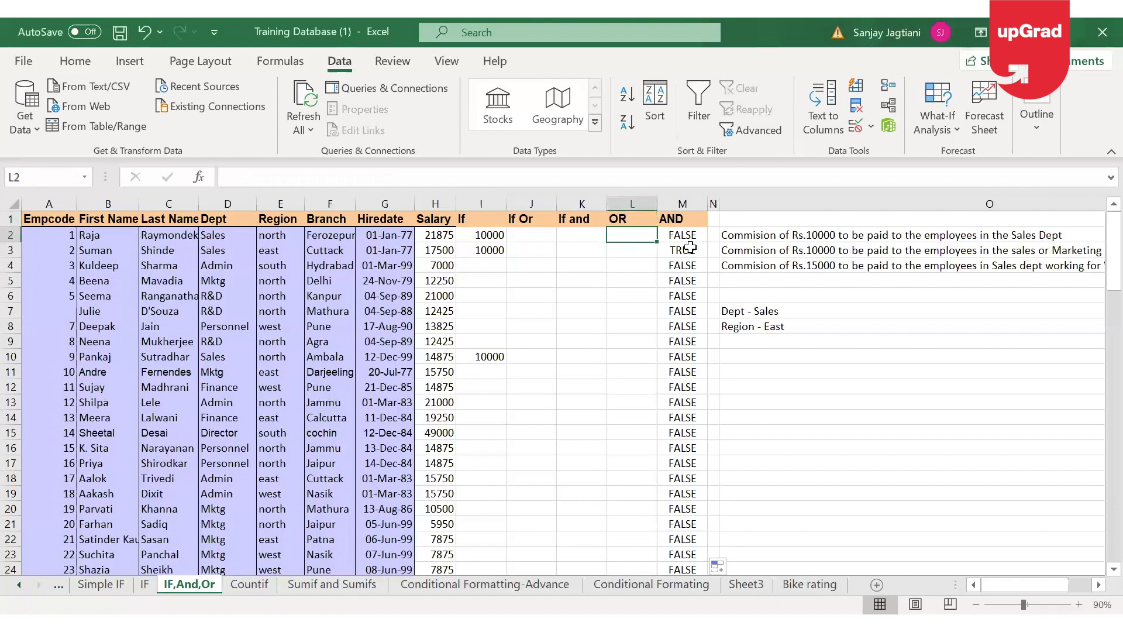
left_click(694, 235)
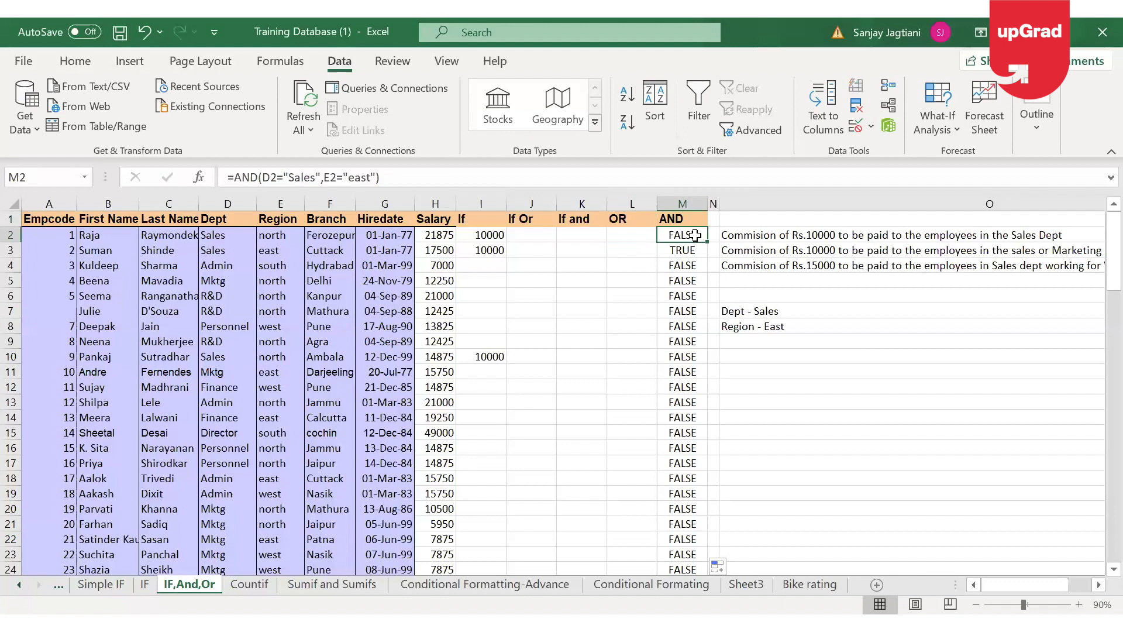
key("Left")
key("Left")
key("Right")
key("Right")
key("Left")
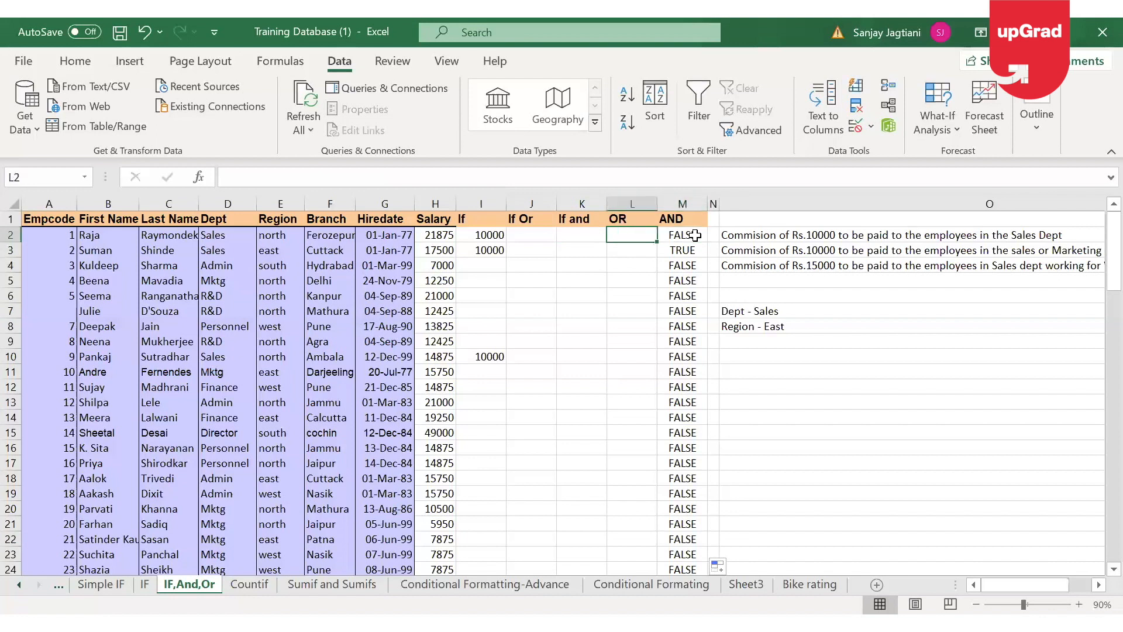
key("Left")
key("Left")
key("Left")
key("Left")
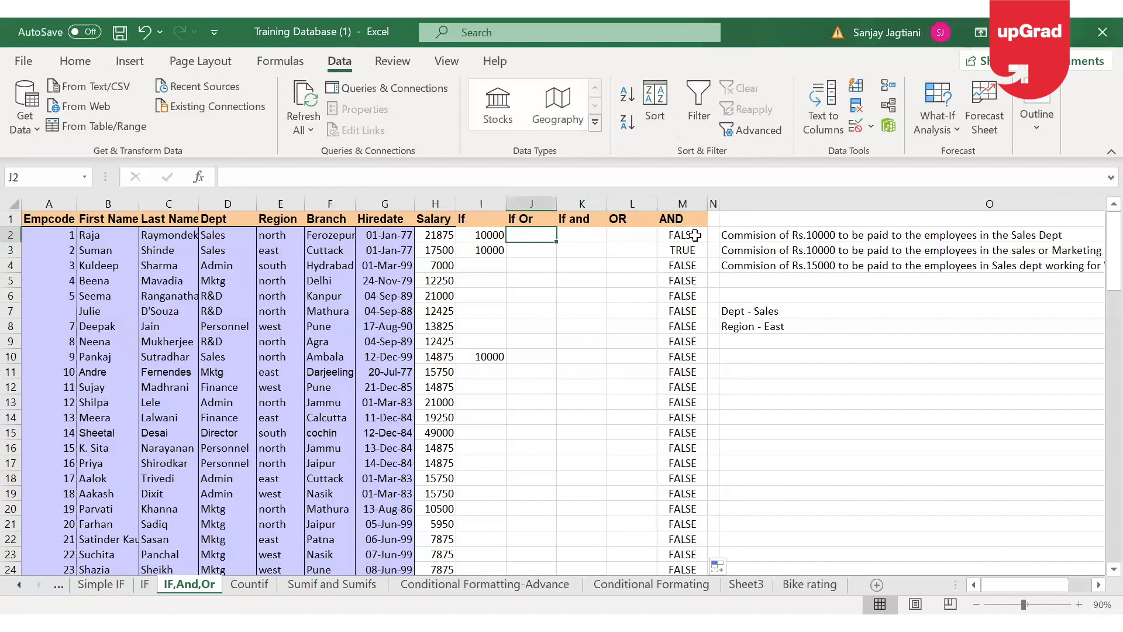
key("Right")
key("Right")
key("Right")
key("Right")
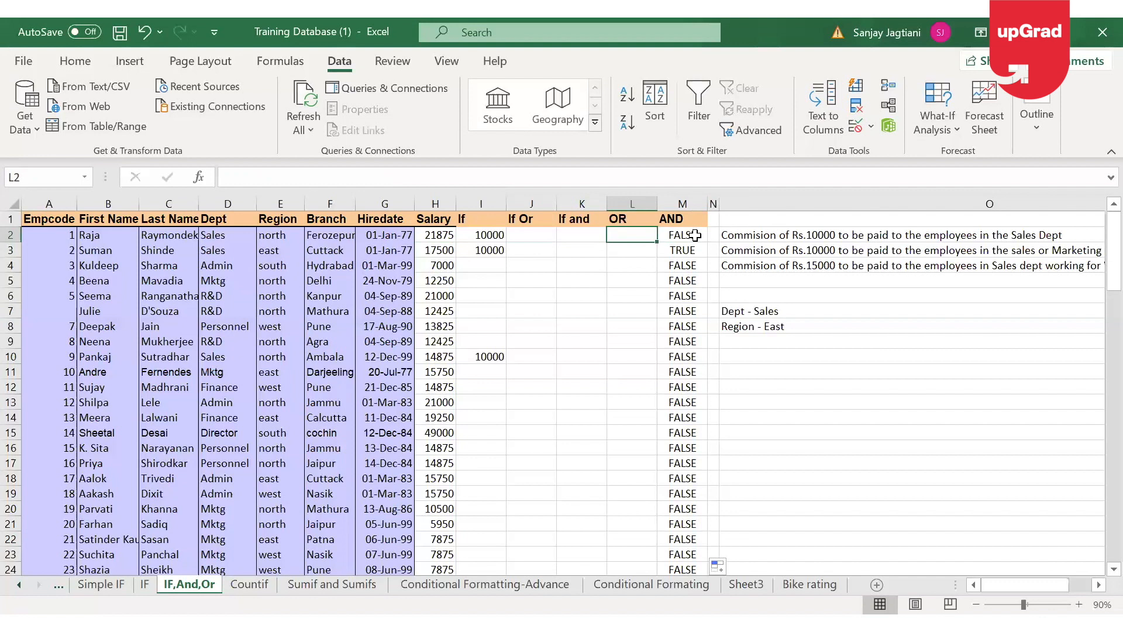
type("=")
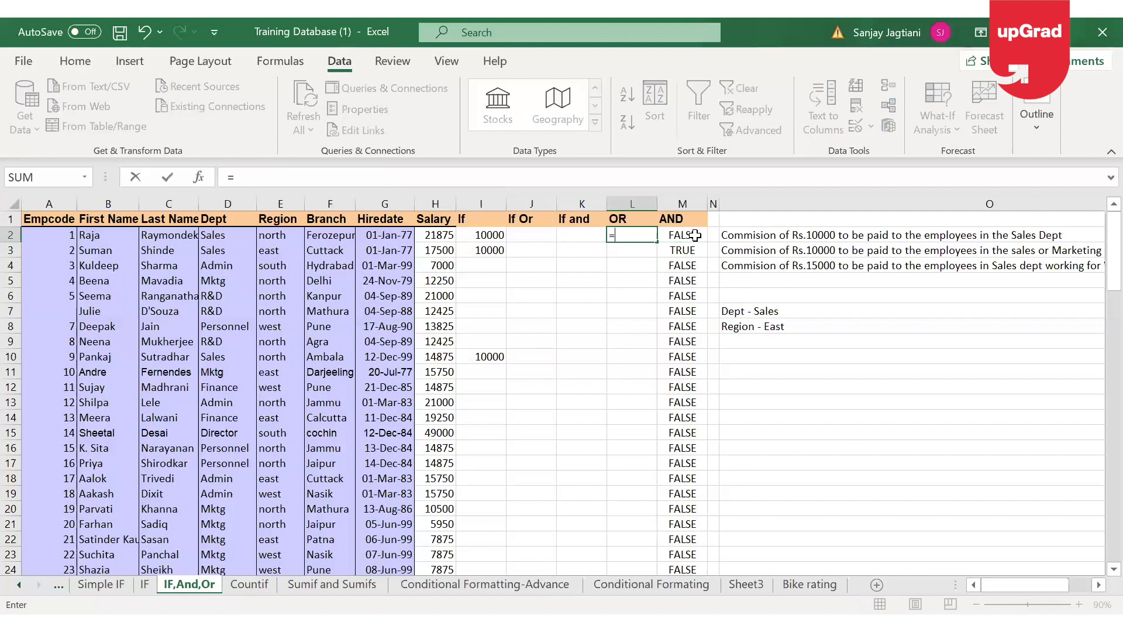
key("Escape")
left_click(695, 235)
key("Left")
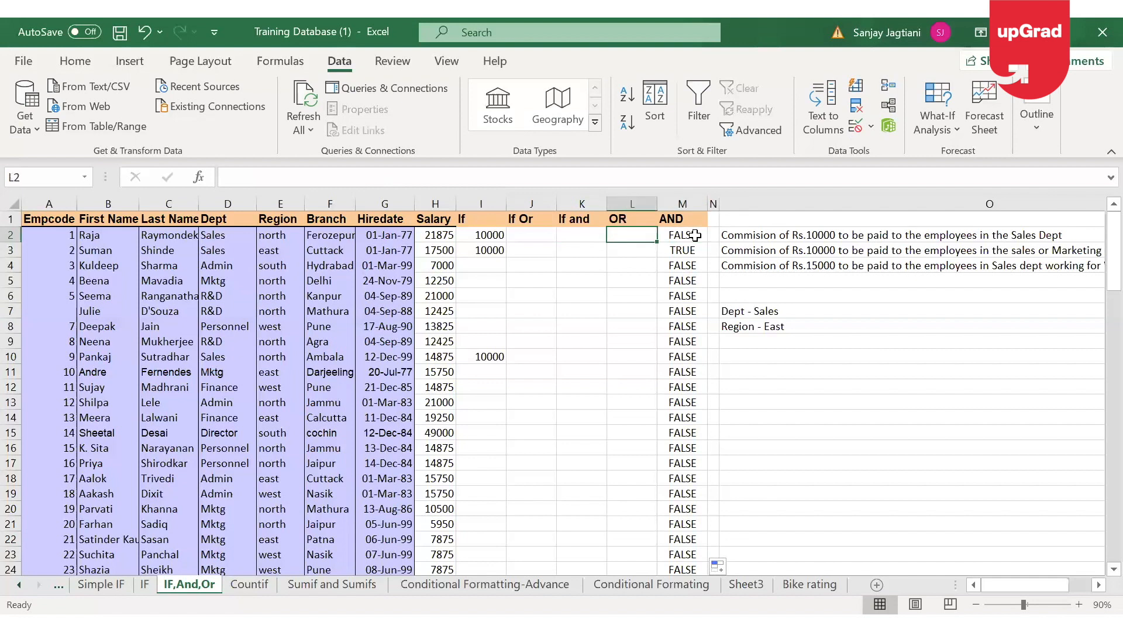
Step: Review the example department and region conditions in O7 and O8
left_click(800, 311)
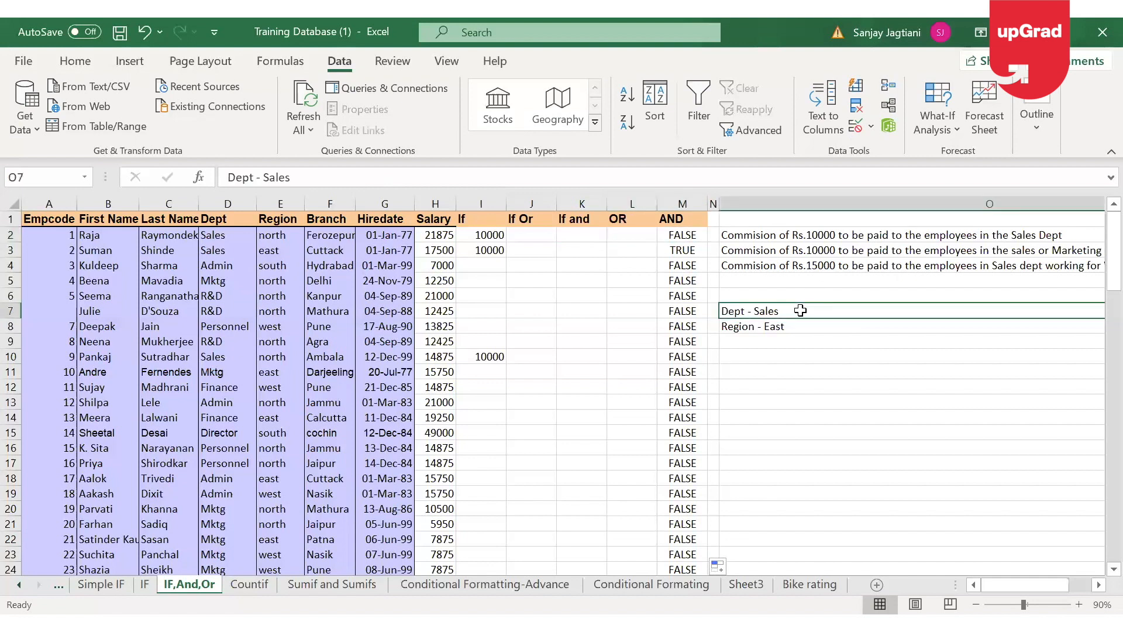
key("Down")
key("Up")
key("Left")
key("Left")
key("Up")
key("Up")
key("Up")
key("Up")
key("Up")
key("Left")
key("Left")
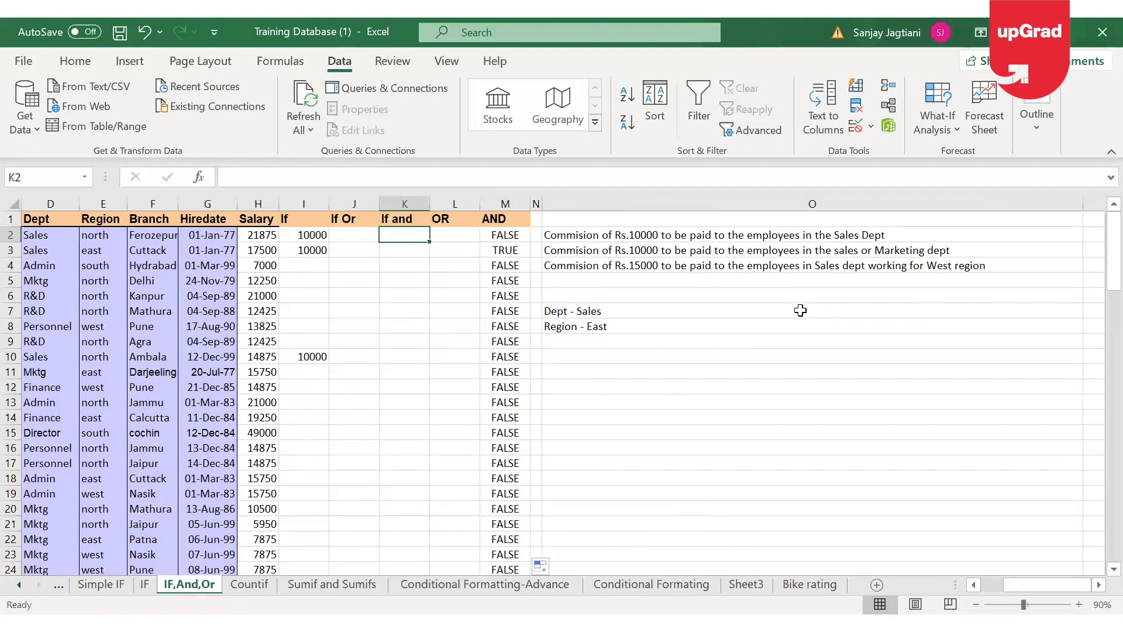
Step: Enter =OR(D2="sales",E2="east") in L2, the first employee's cell in the OR column
key("Home")
key("Right")
key("Right")
key("Right")
key("Right")
key("Right")
key("Right")
key("Right")
key("Right")
key("Right")
key("Right")
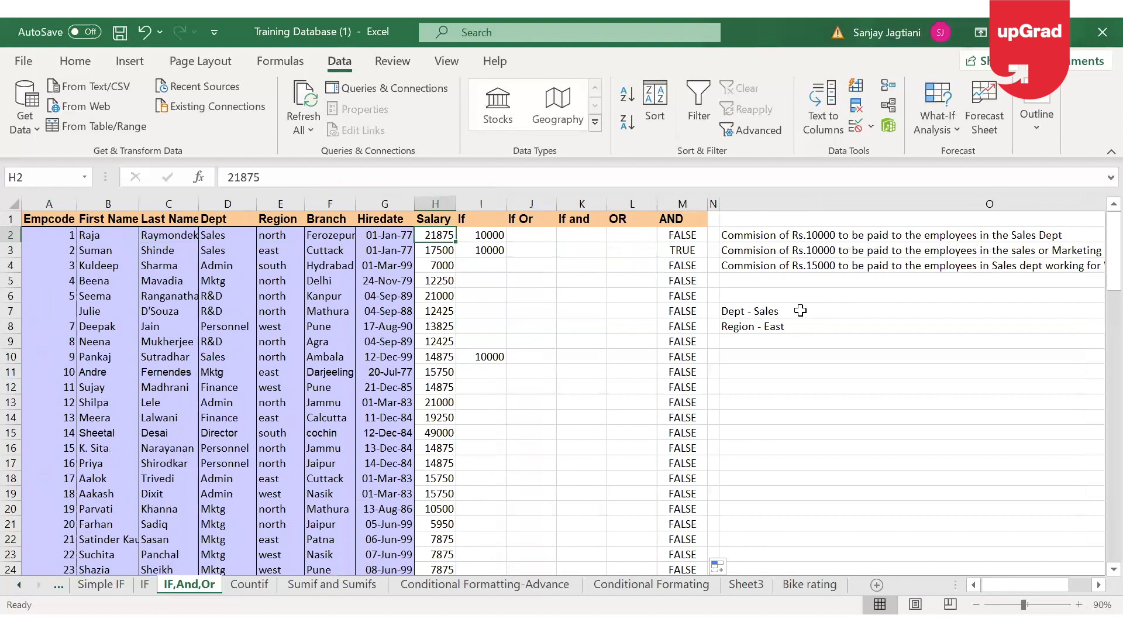
key("Right")
type("=")
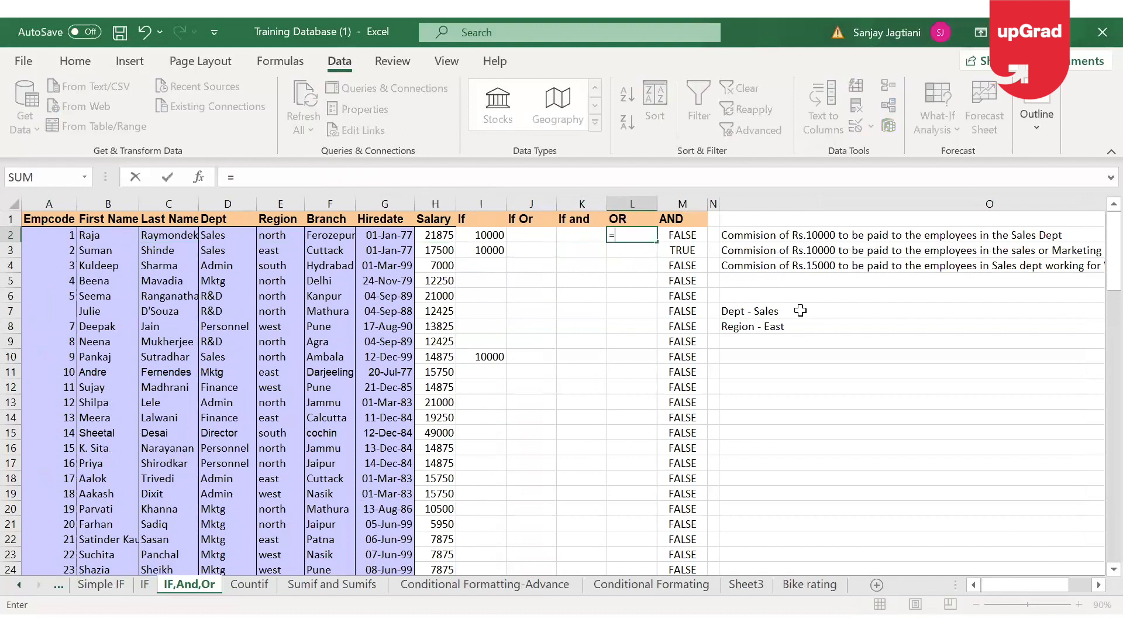
type("OR(")
left_click(222, 238)
type("=\"sales\"")
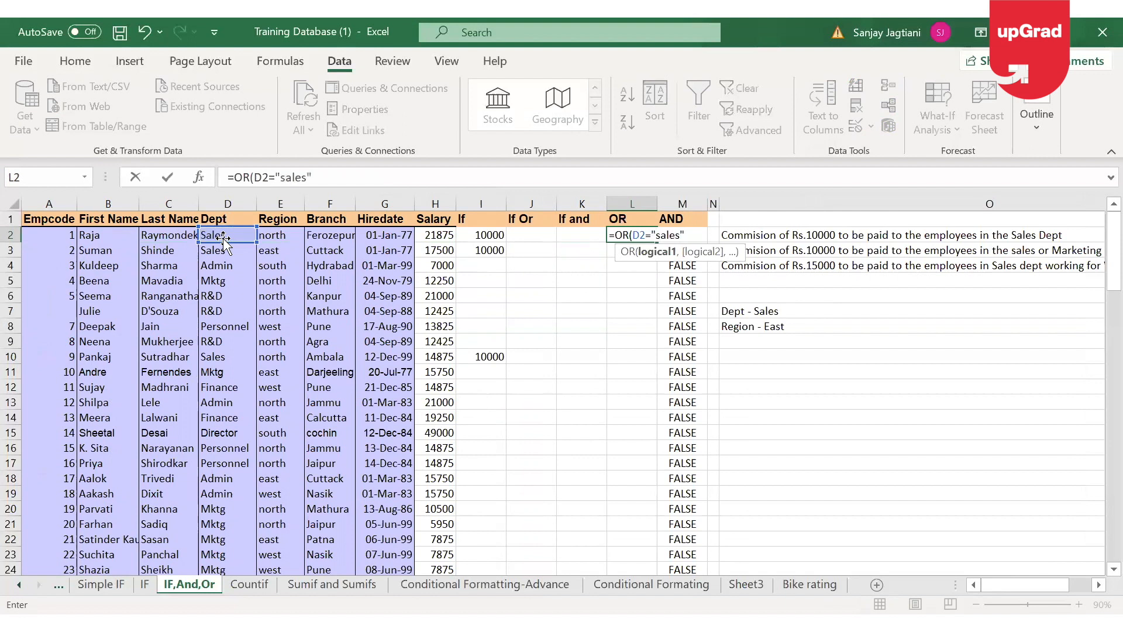
type(",")
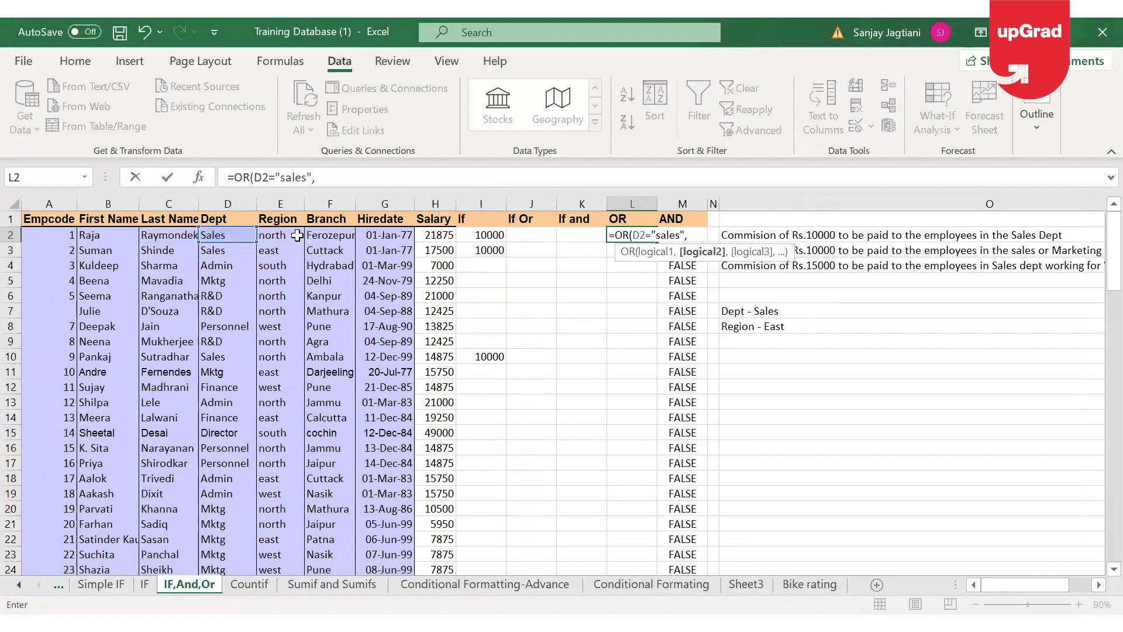
left_click(294, 235)
type("=\"east")
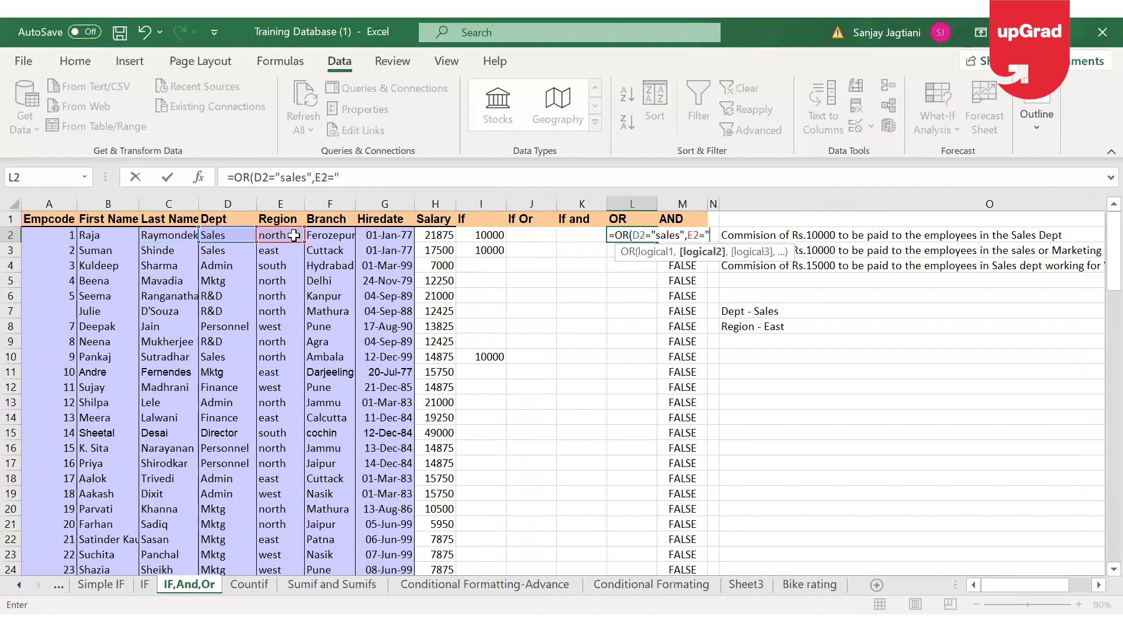
type("\")")
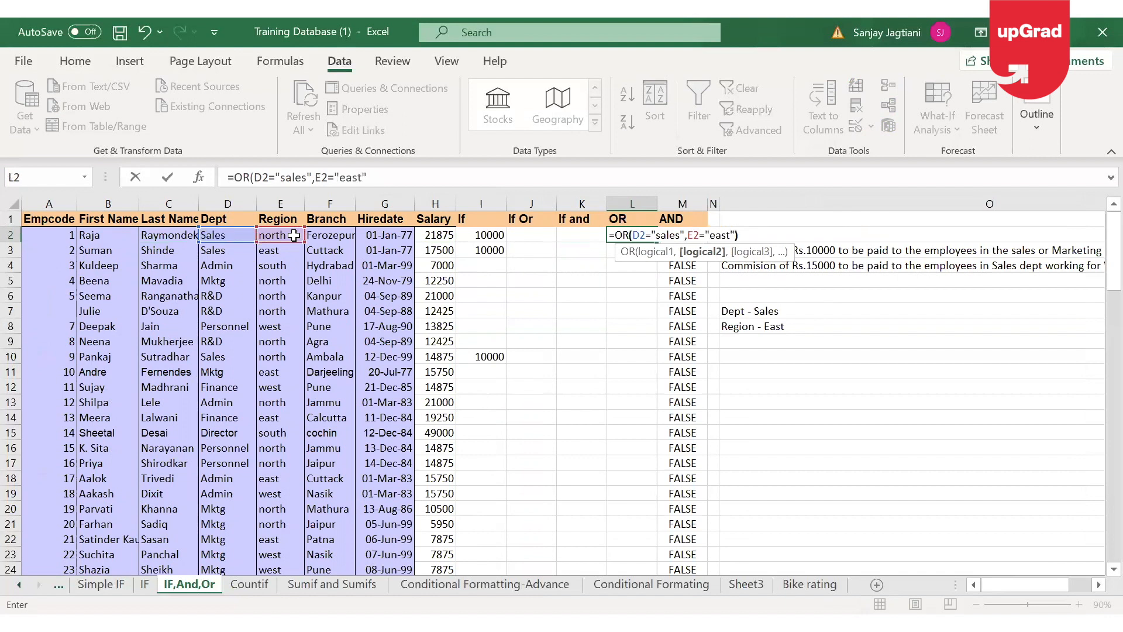
key("Return")
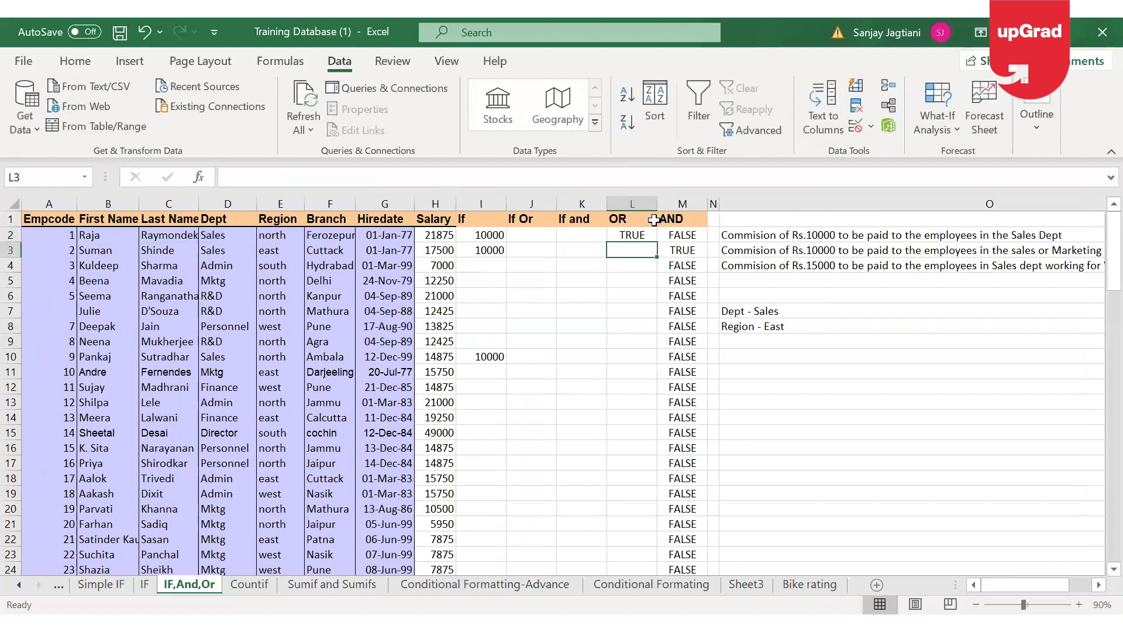
Step: Fill the L2 formula down the OR column for all employees
left_click(640, 239)
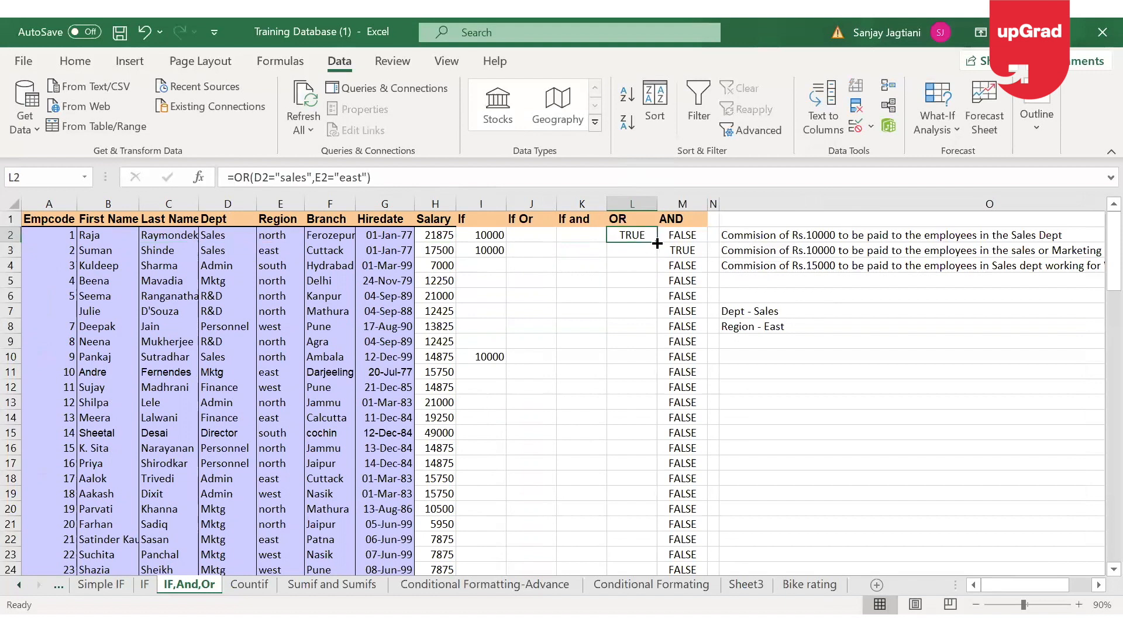
double_click(655, 247)
left_click(639, 311)
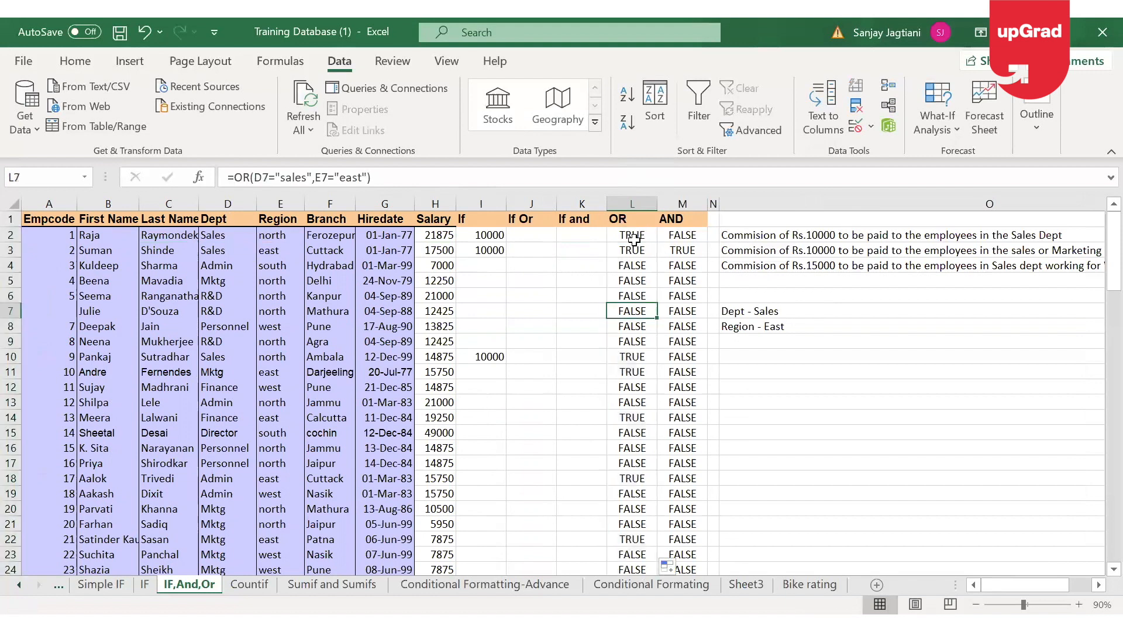
Step: Check the OR result in L2 against the first employee's department and region
left_click(635, 239)
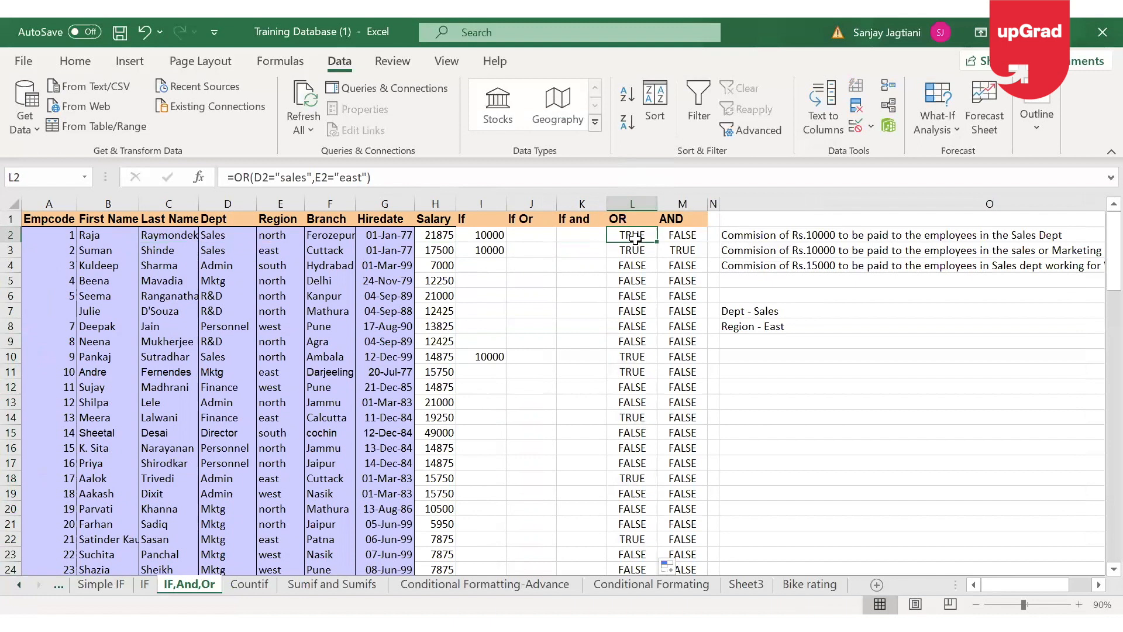
key("Left")
key("Left")
key("Left")
key("Left")
key("Left")
key("Left")
key("Left")
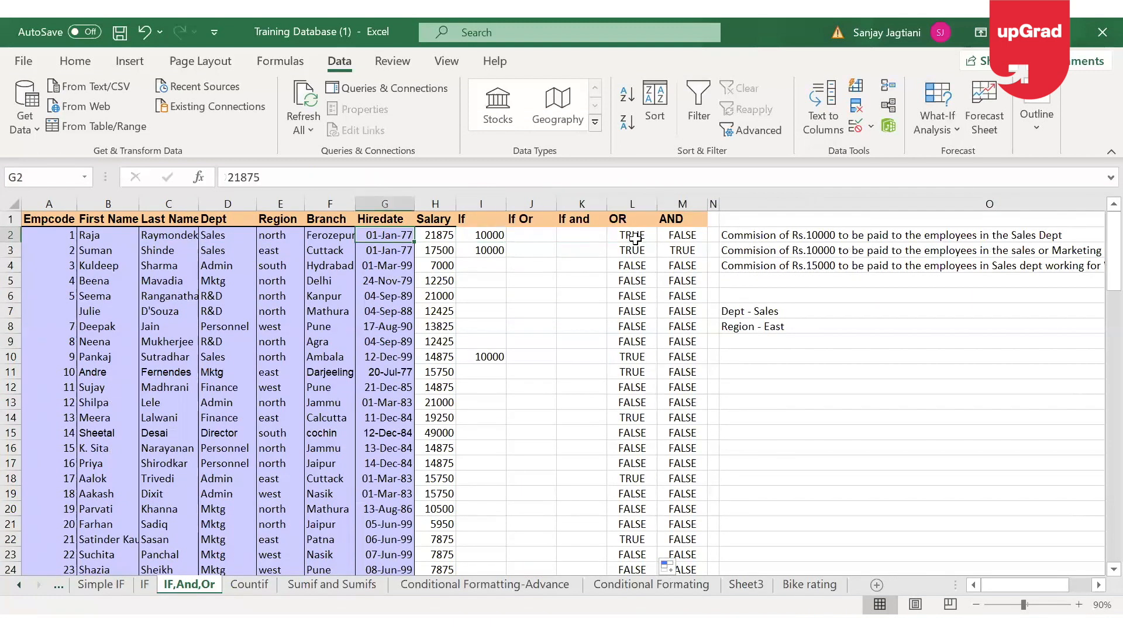
key("Right")
key("Right")
key("Right")
key("Right")
key("Right")
key("Right")
key("Right")
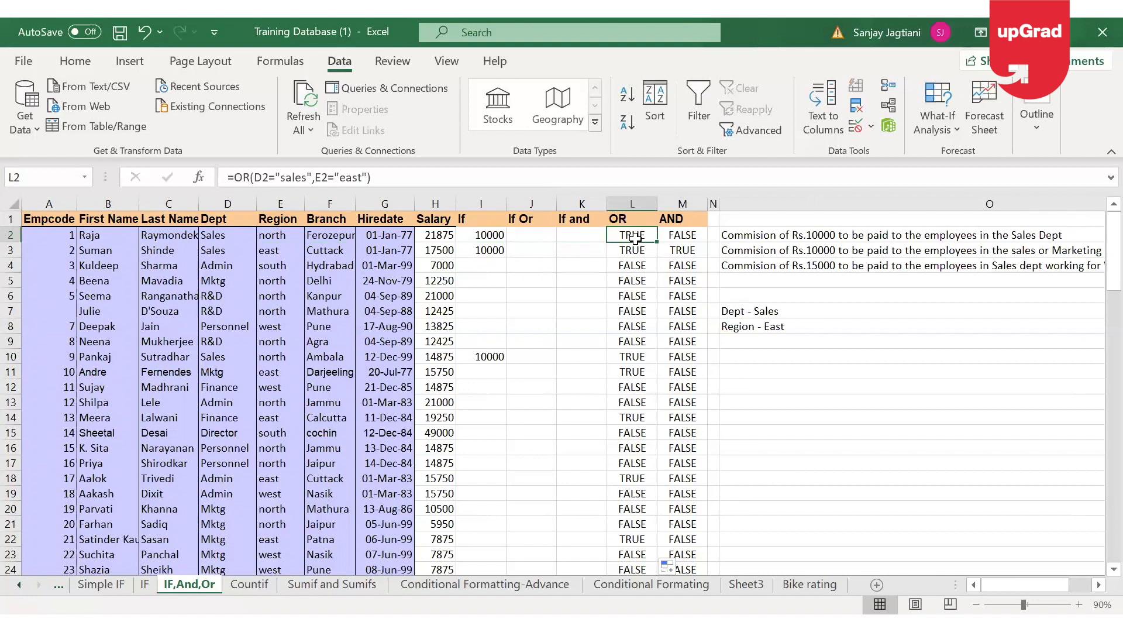
Step: Examine the first few OR column results down to row 6 and compare row 2 with the AND column
key("Down")
key("Down")
key("Down")
key("Down")
key("Up")
key("Up")
key("Up")
key("Up")
key("Right")
key("Left")
key("Left")
key("Left")
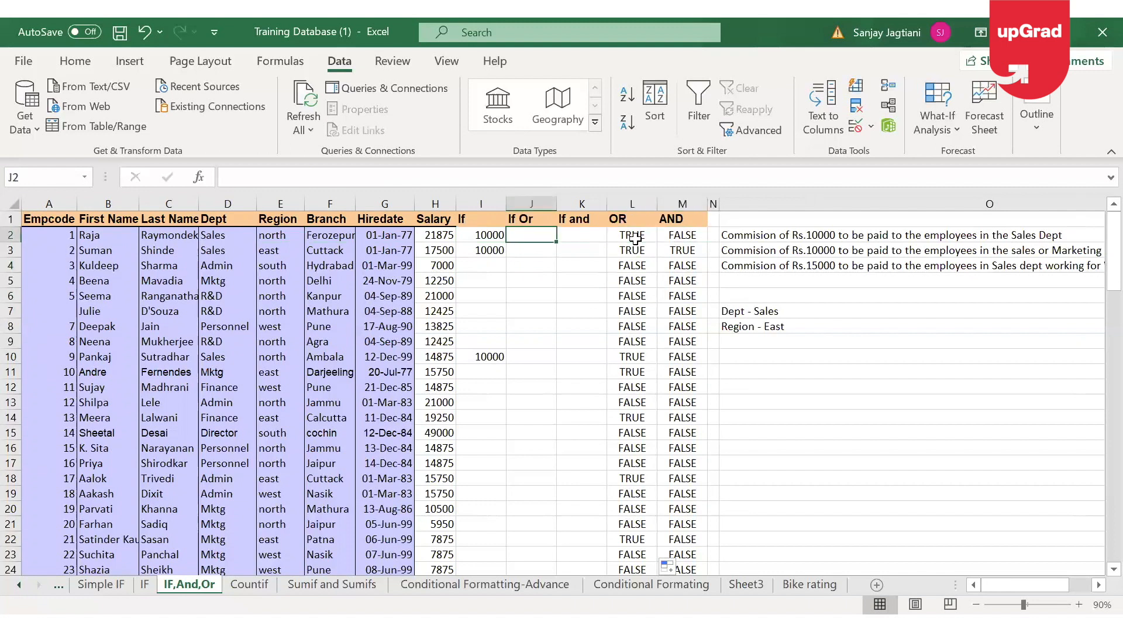
key("Right")
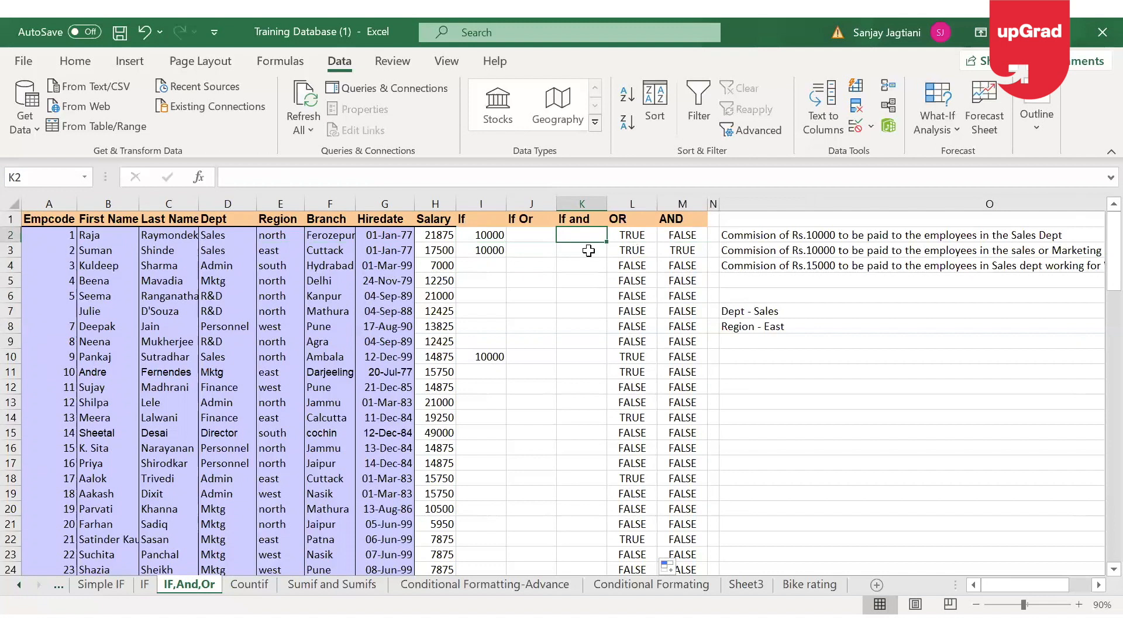
Step: Review the sales-or-marketing commission rule in O3 and begin an IF formula in J2 of the If Or column
left_click(874, 252)
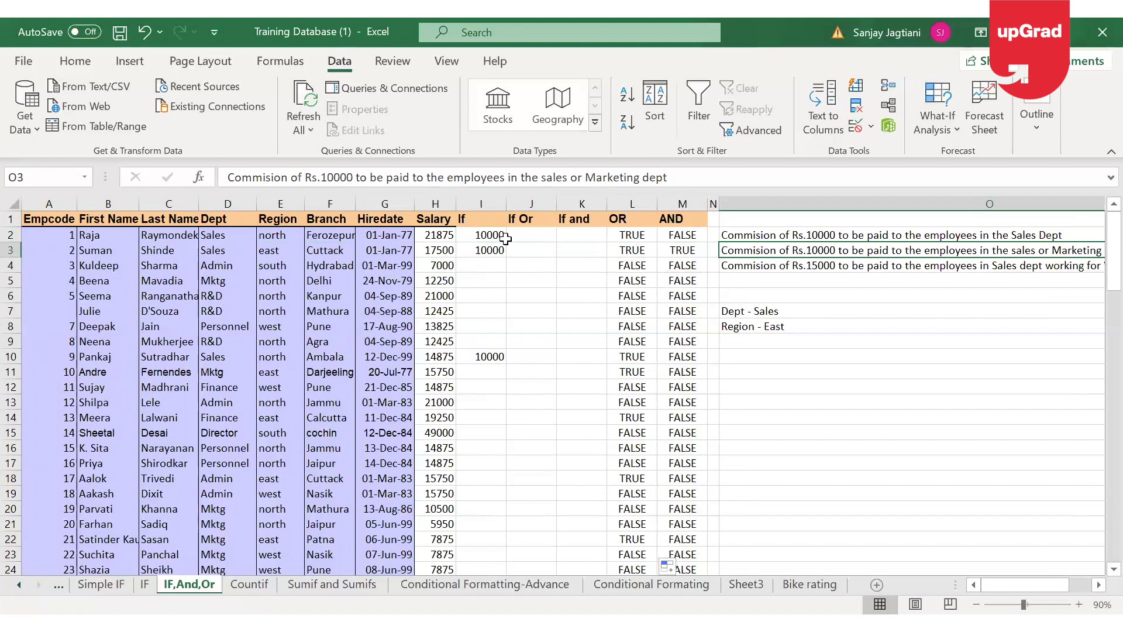
left_click(526, 235)
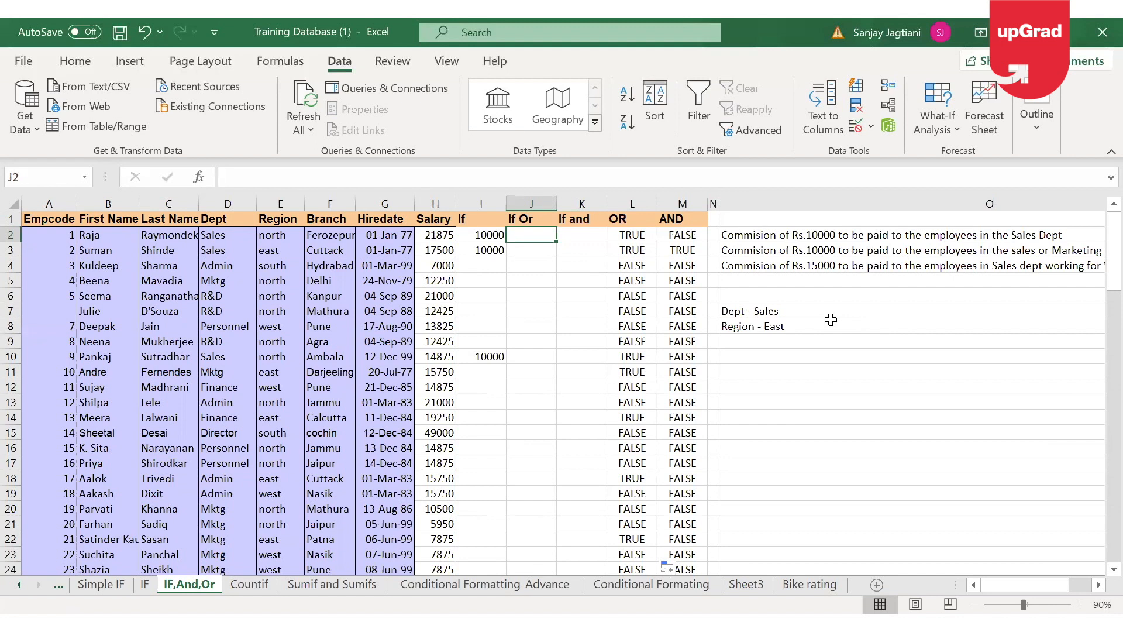
type("=")
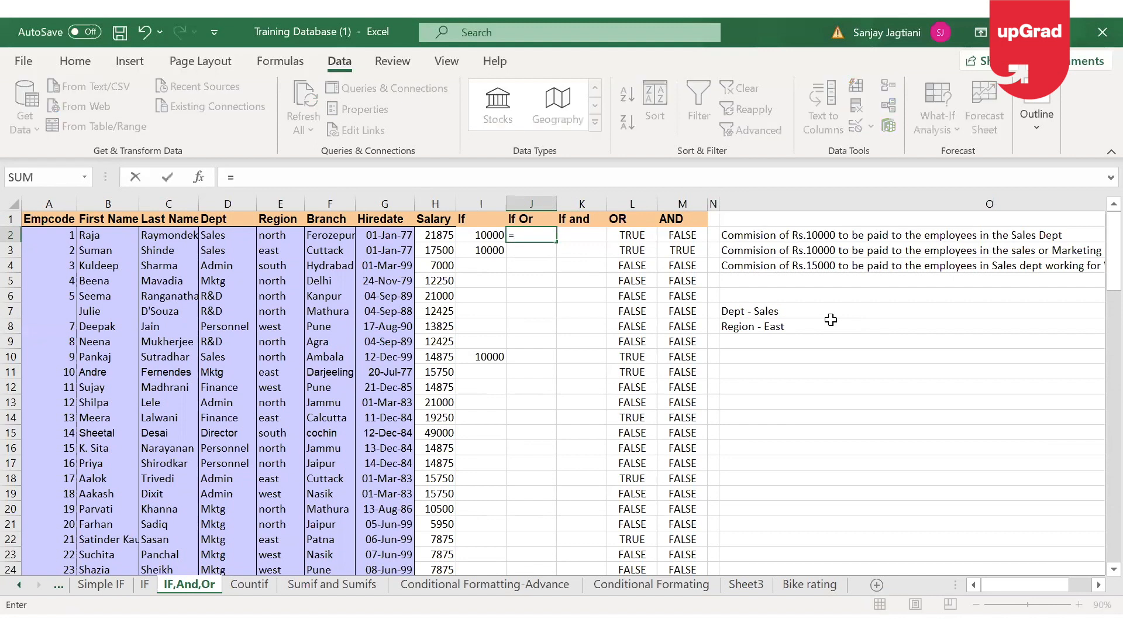
type("IF(")
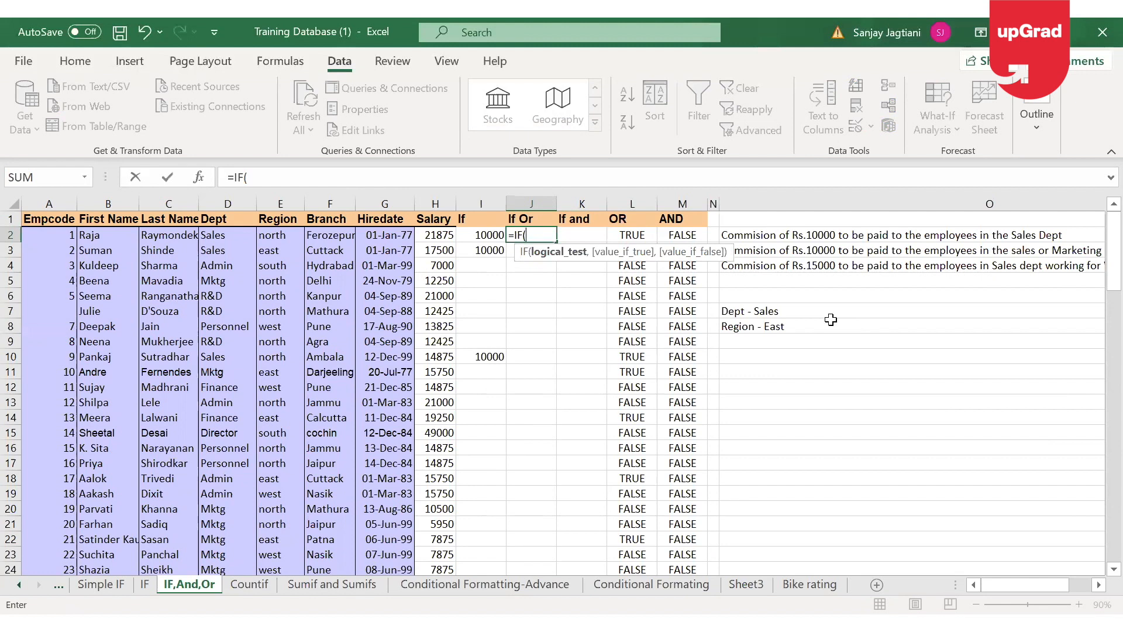
left_click(221, 237)
type("=\"salers\"")
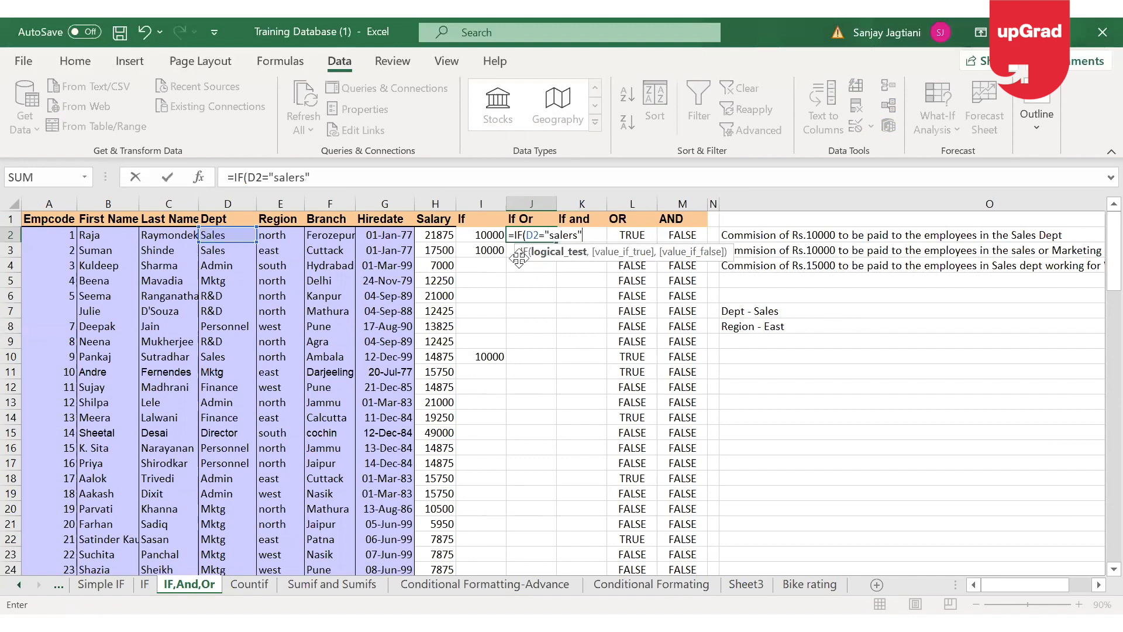
key("BackSpace")
key("BackSpace")
key("BackSpace")
key("BackSpace")
key("BackSpace")
key("BackSpace")
key("BackSpace")
key("BackSpace")
key("BackSpace")
key("BackSpace")
key("BackSpace")
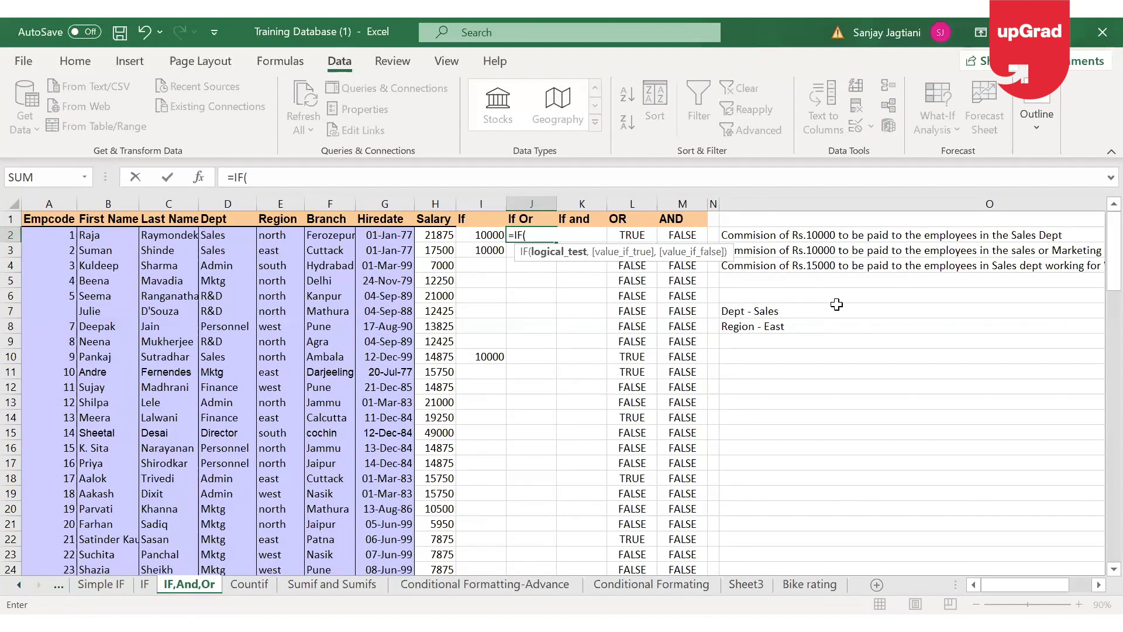
Step: Nest an OR function in the J2 formula with D2="sales" as first condition and begin a second condition on D2
type("or(")
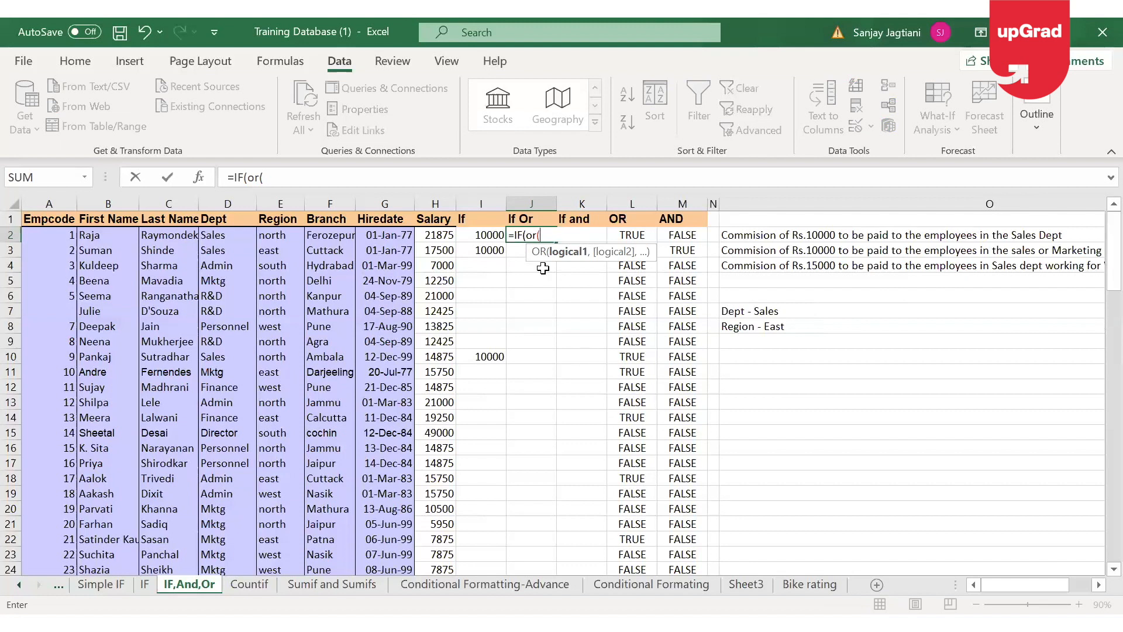
left_click(231, 236)
type("=")
type("\"s")
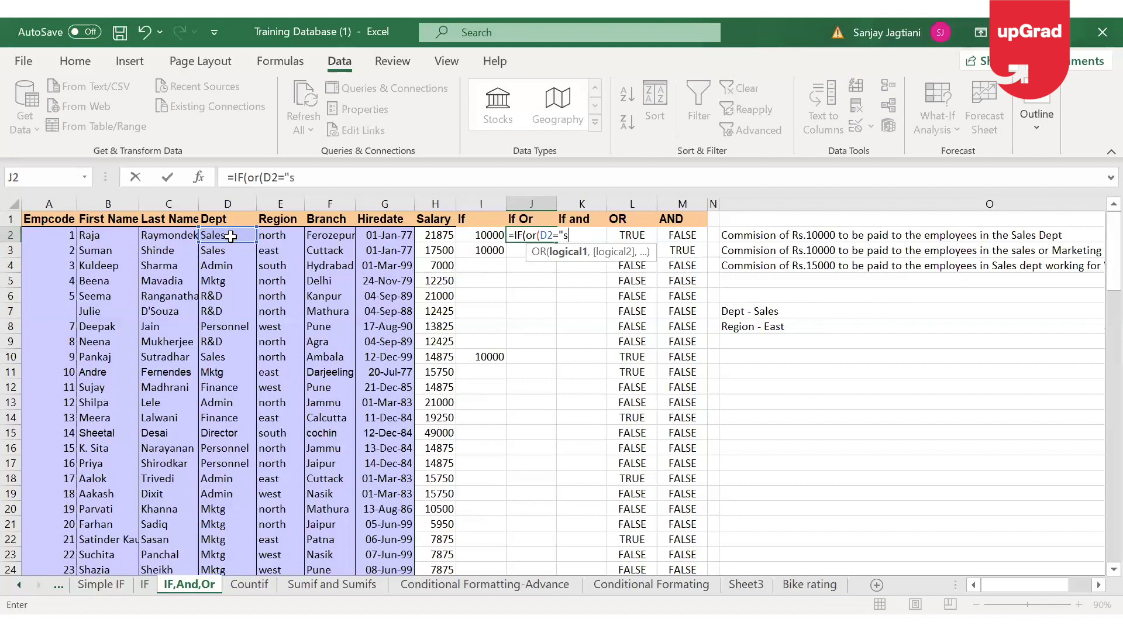
type("ales\",")
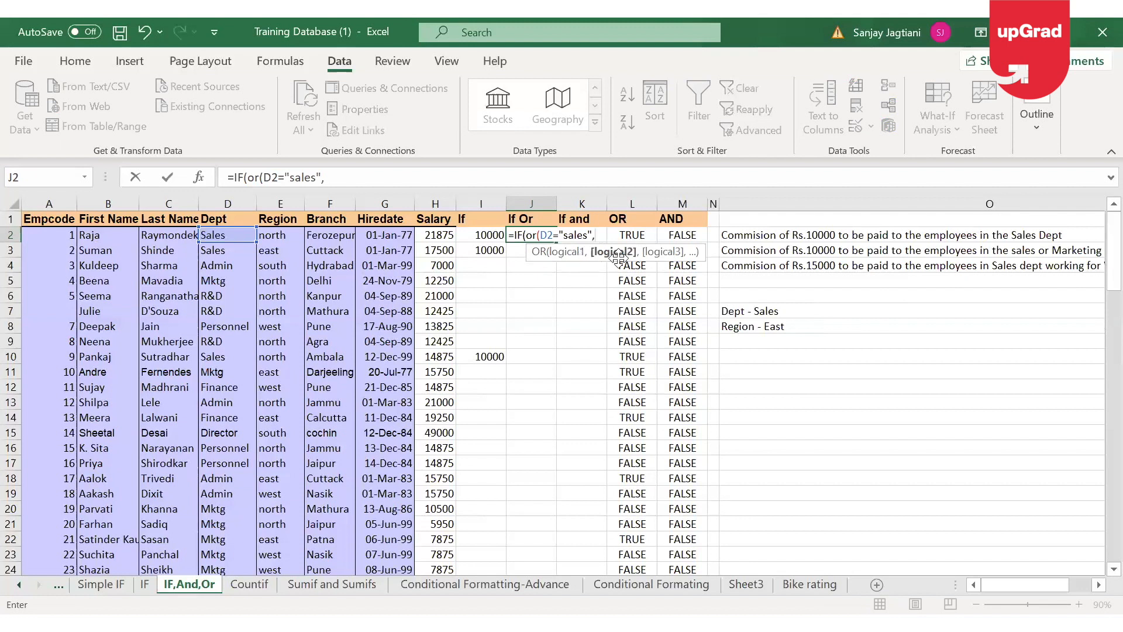
left_click(241, 234)
type("=\"")
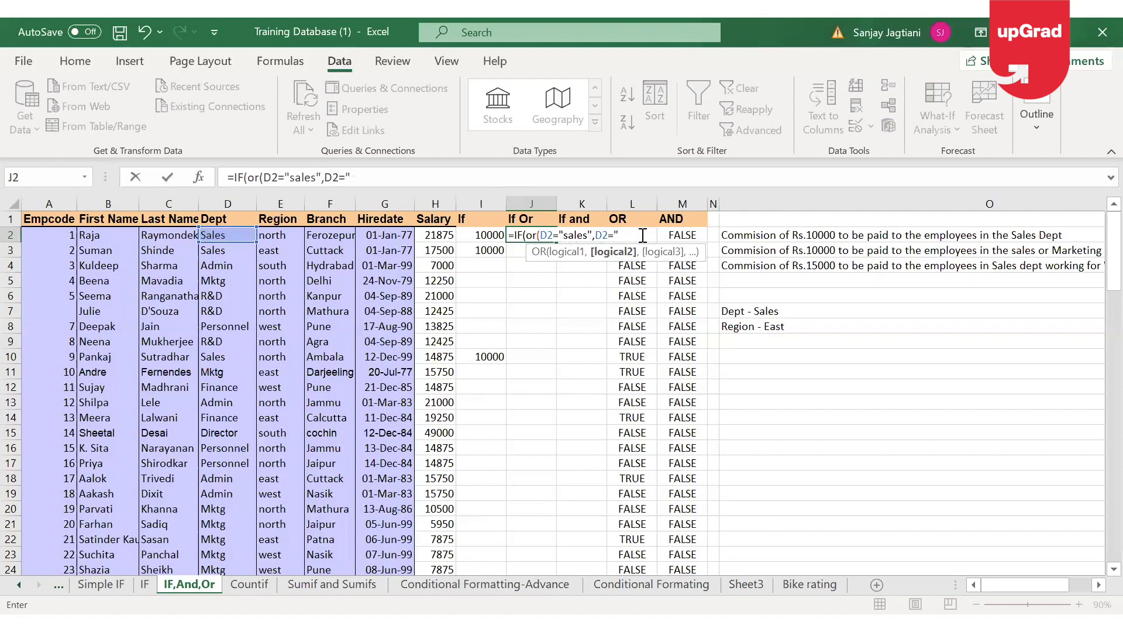
type("marketikng")
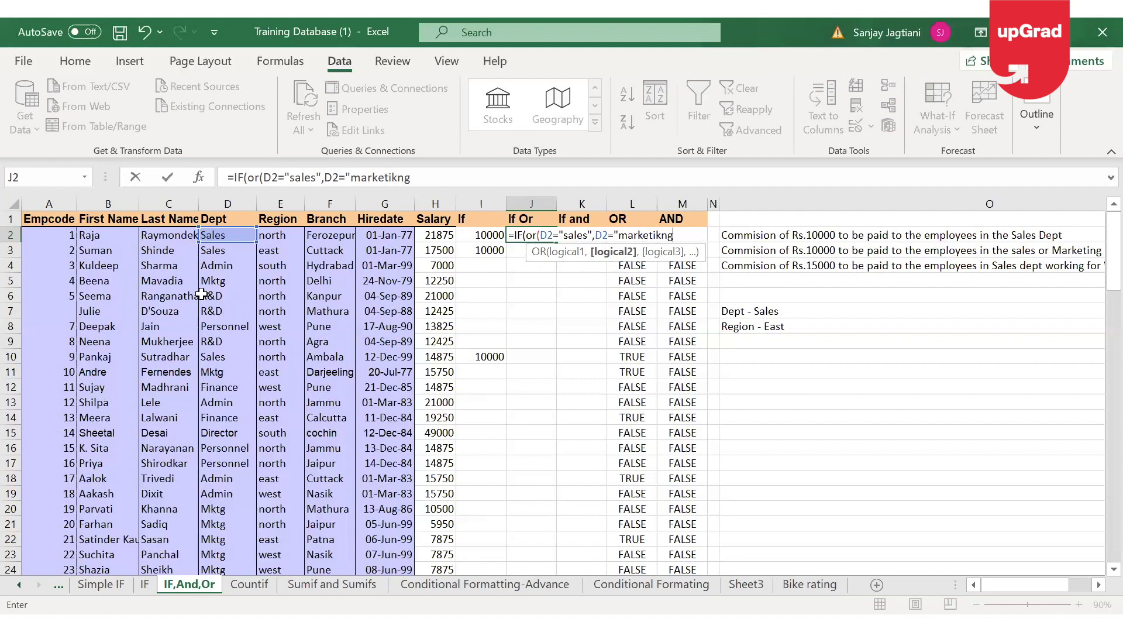
key("BackSpace")
key("BackSpace")
key("BackSpace")
key("BackSpace")
key("BackSpace")
key("BackSpace")
key("BackSpace")
key("BackSpace")
key("BackSpace")
key("BackSpace")
Step: Complete the J2 formula as =IF(OR(D2="sales",D2="mktg"),10000,0)
type("mktg\"")
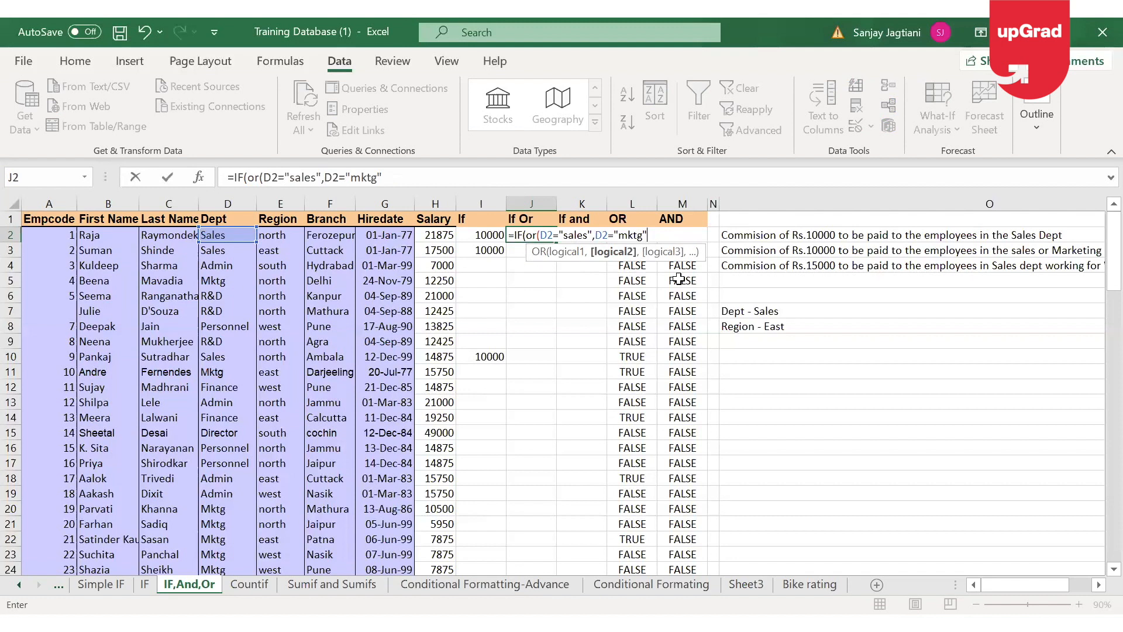
type(")")
left_click_drag(659, 235, 525, 238)
left_click(656, 233)
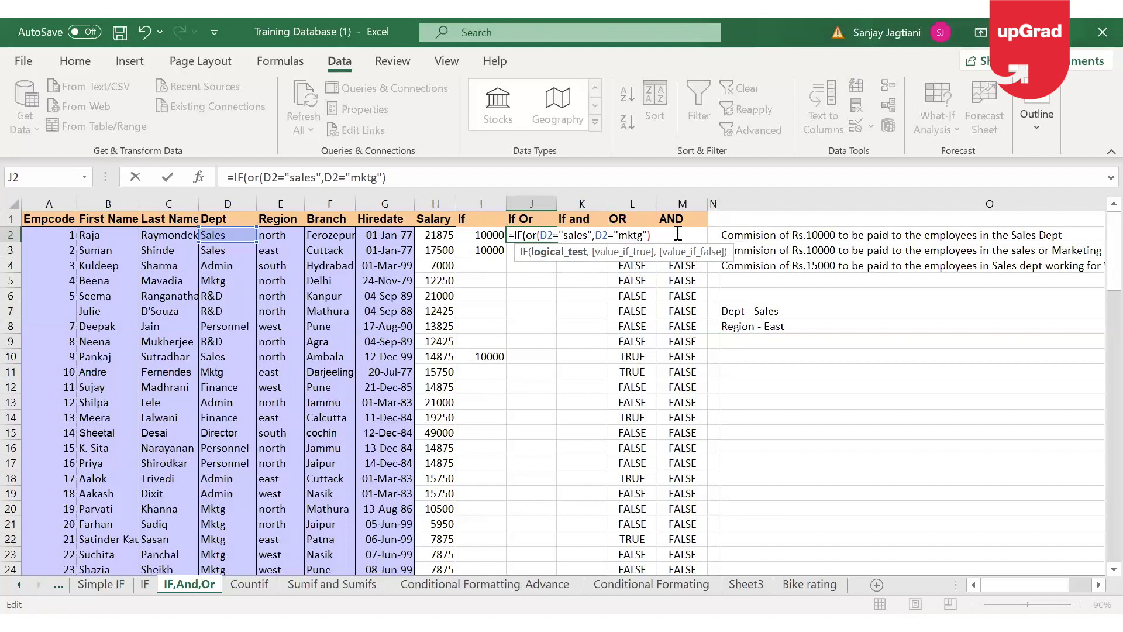
type(",")
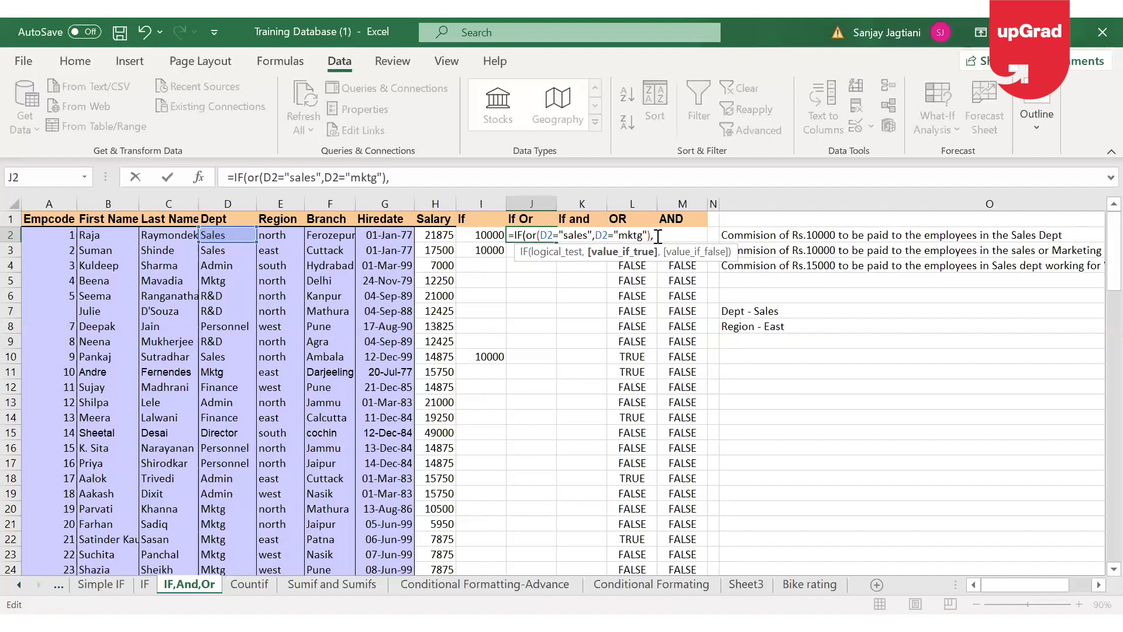
type("10000,")
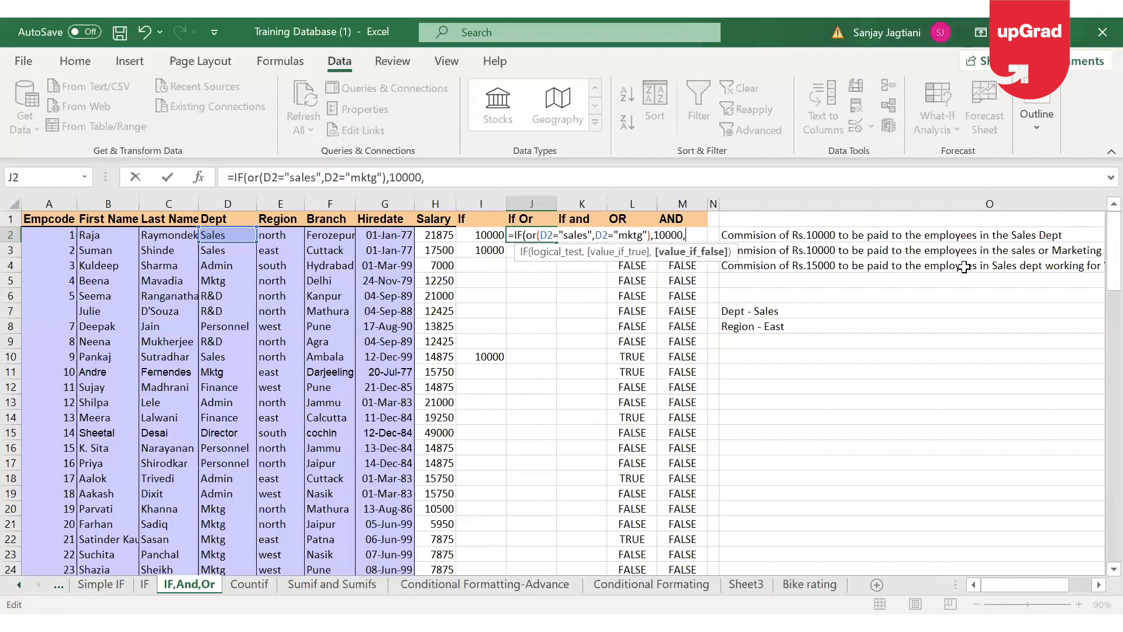
type("0)")
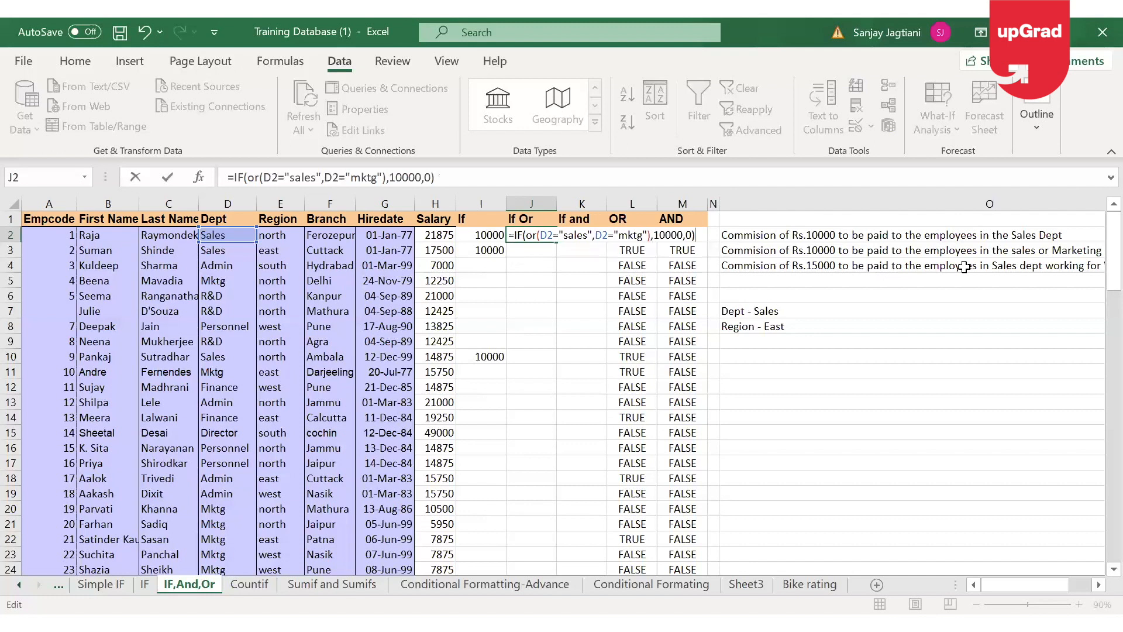
key("Return")
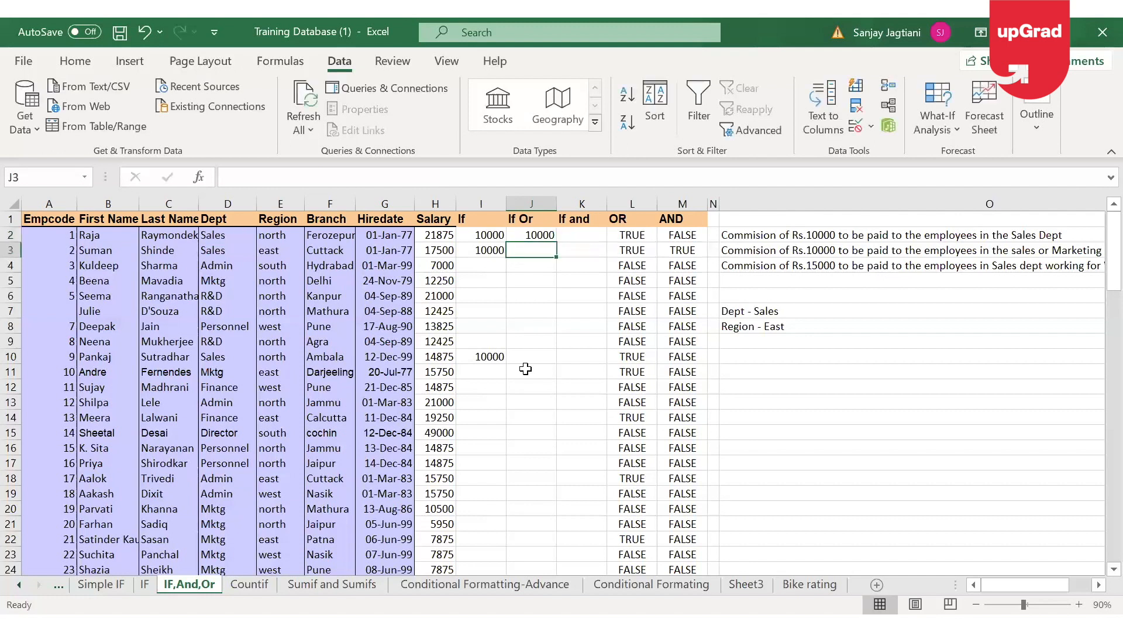
Step: Fill the J2 formula down the If Or column for all employees
left_click(538, 234)
double_click(556, 242)
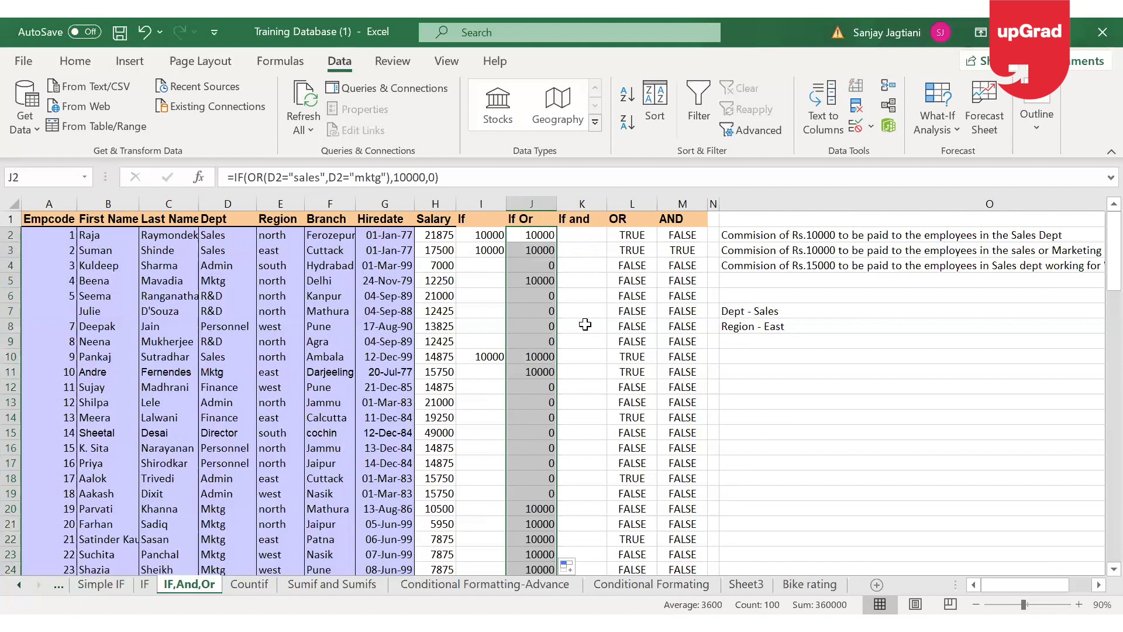
Step: Examine the If Or column results from row 10 down to row 20 against the employees' departments
left_click(534, 355)
key("Down")
key("Down")
key("Down")
key("Down")
key("Down")
key("Down")
key("Down")
key("Down")
key("Down")
key("Down")
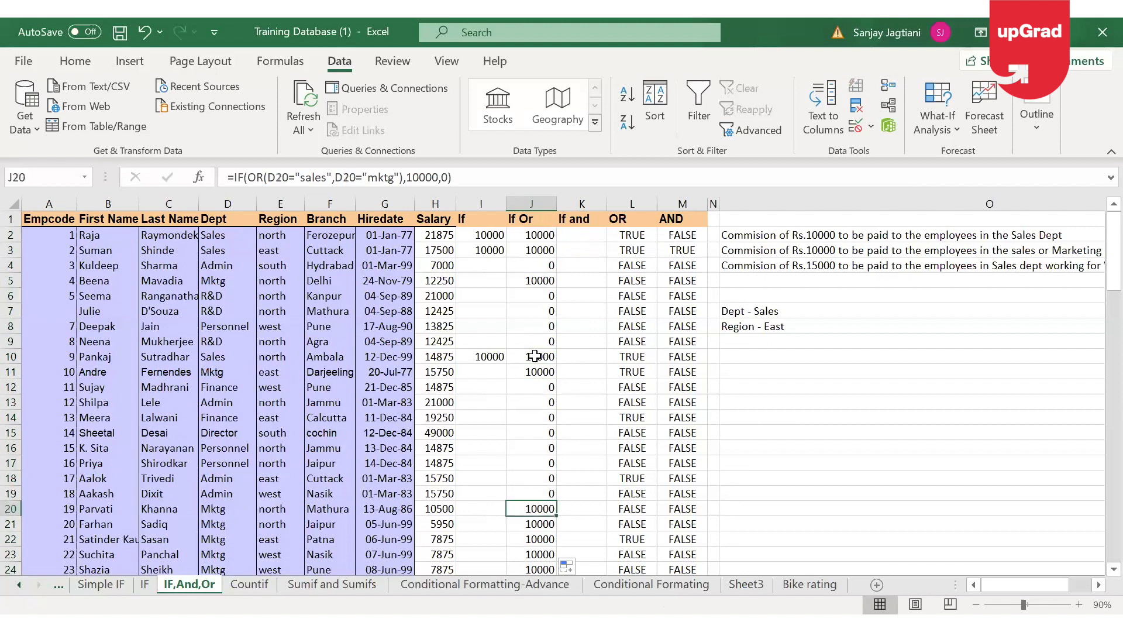
Step: Read the third commission rule in O4 in full and compare it with the first employee's department and region
left_click(583, 239)
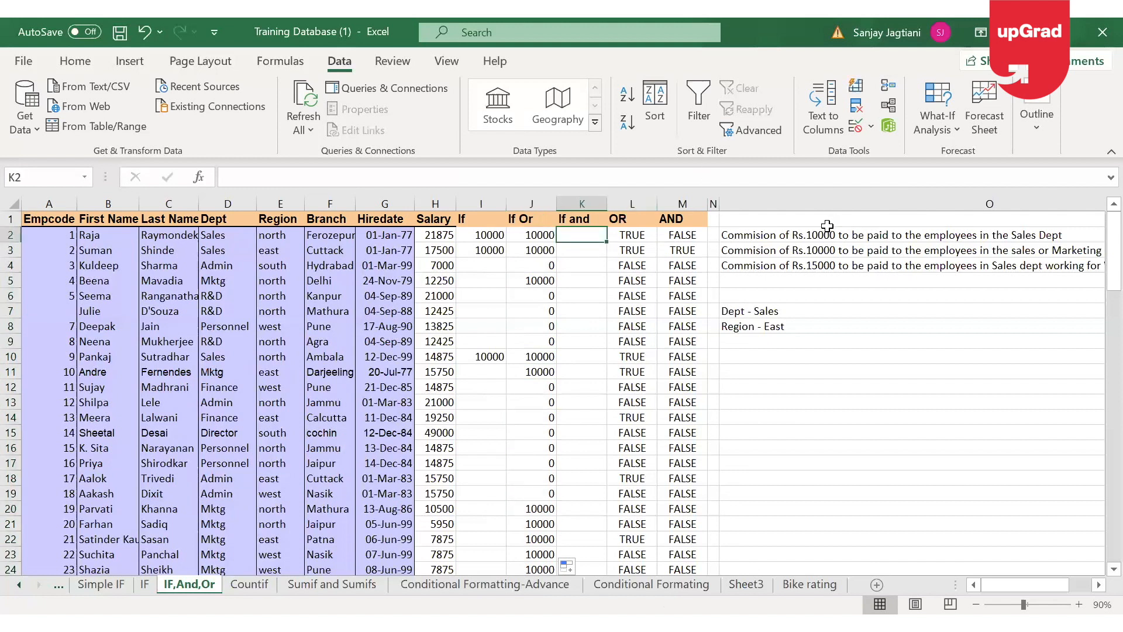
left_click(807, 263)
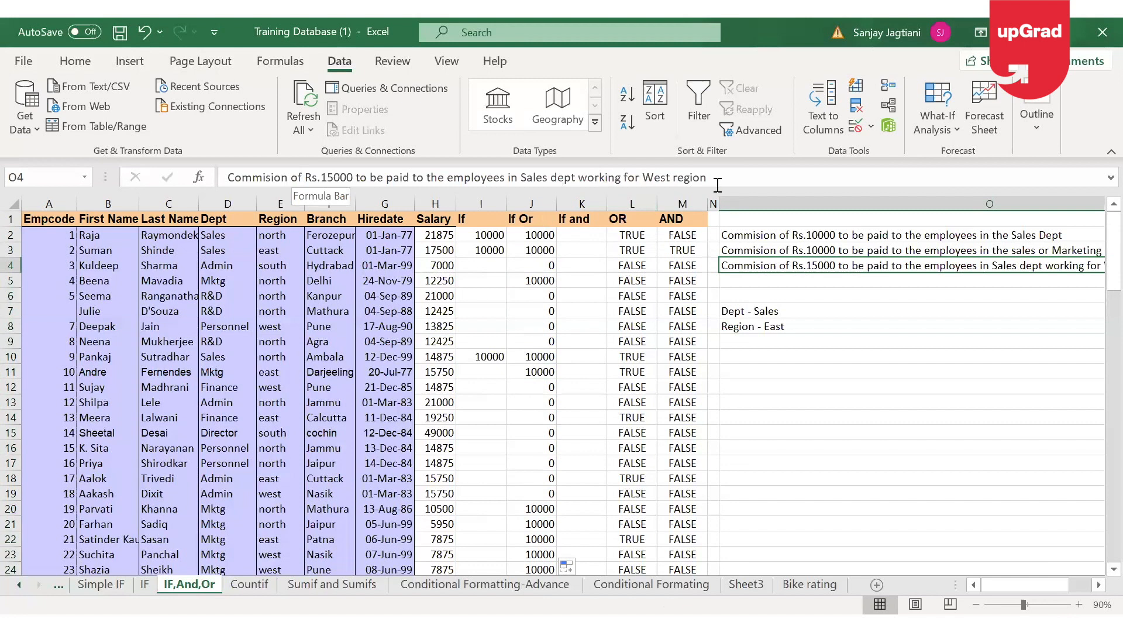
left_click(576, 237)
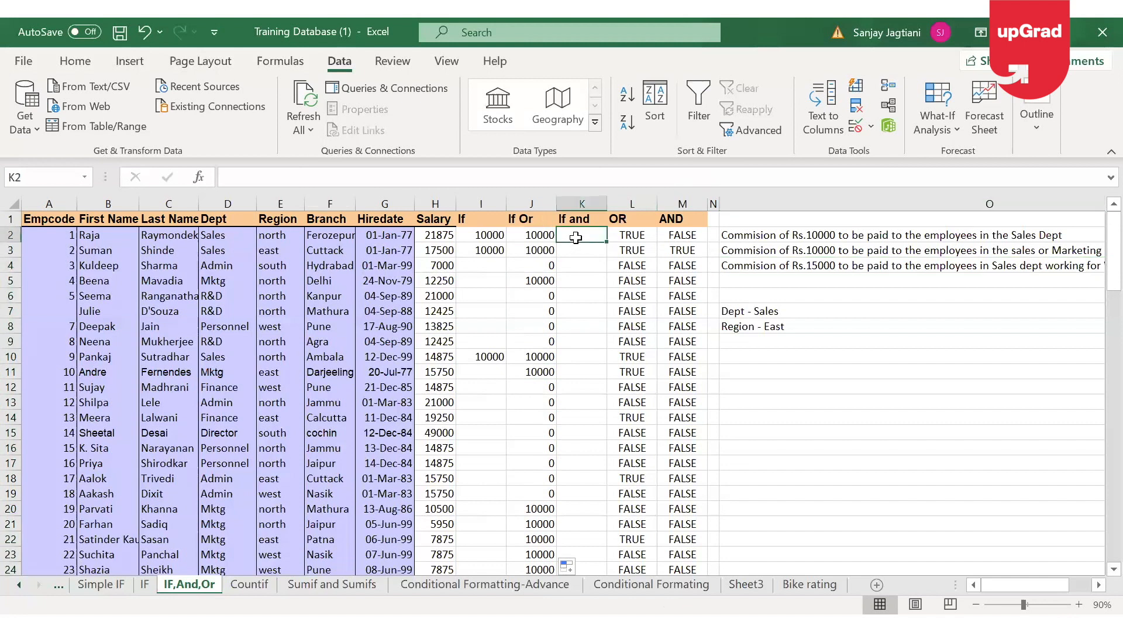
left_click(825, 269)
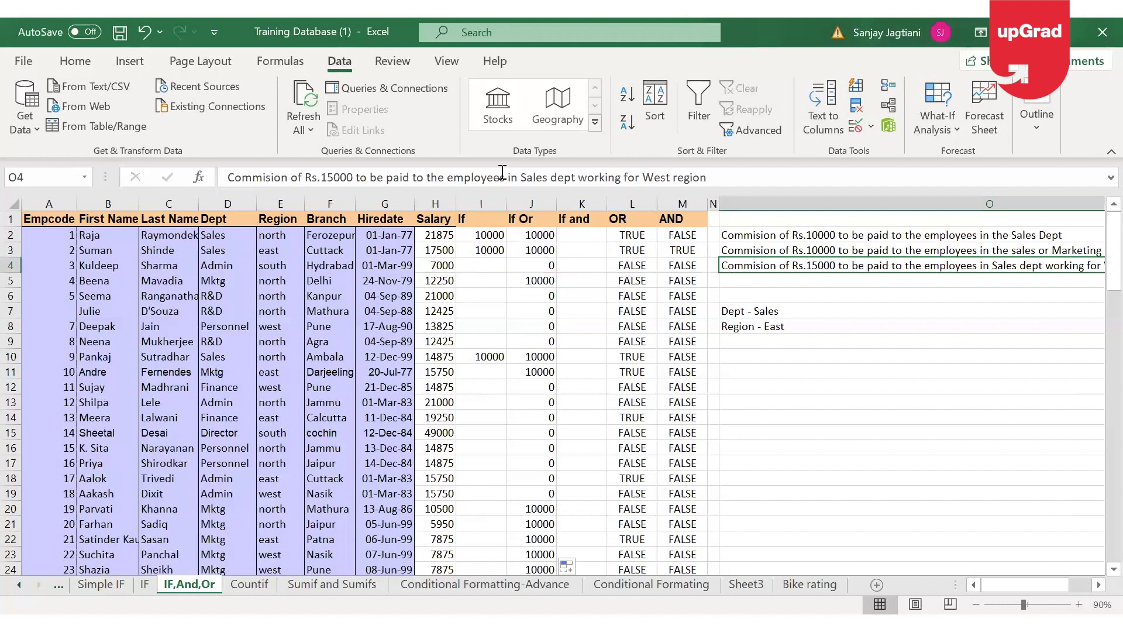
left_click(232, 237)
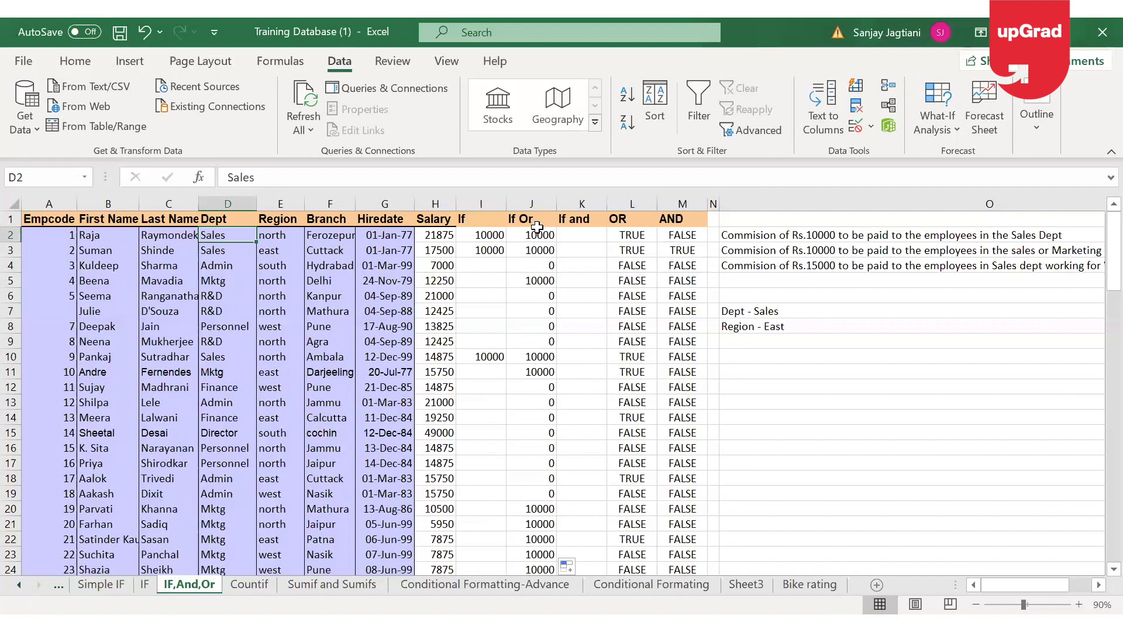
left_click(292, 236)
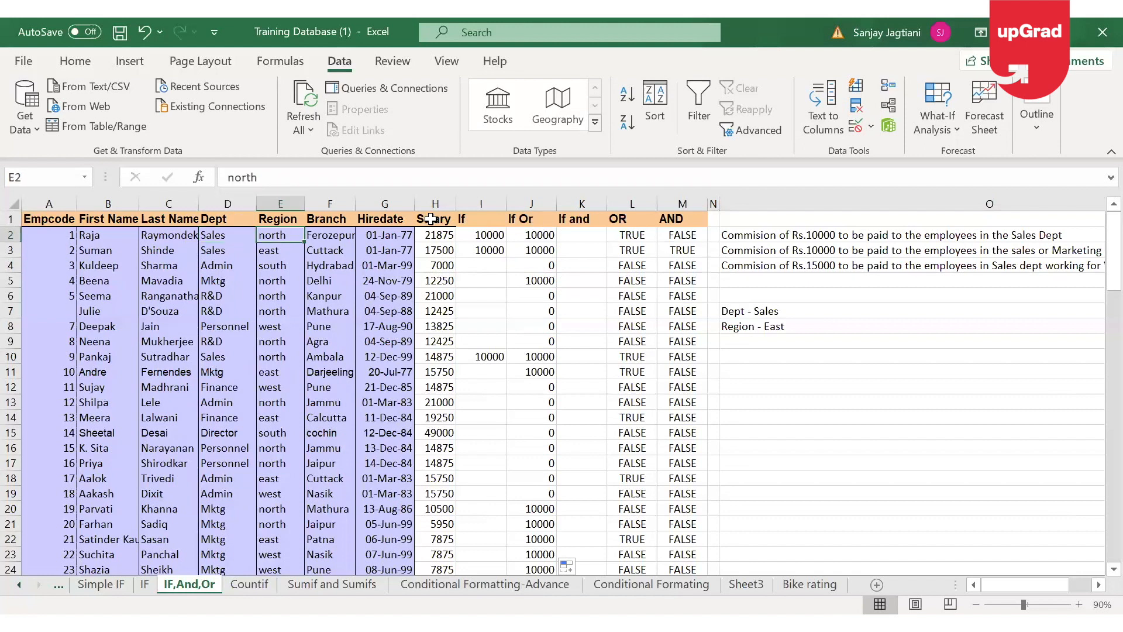
left_click(828, 266)
scroll(1076, 532, "right", 3)
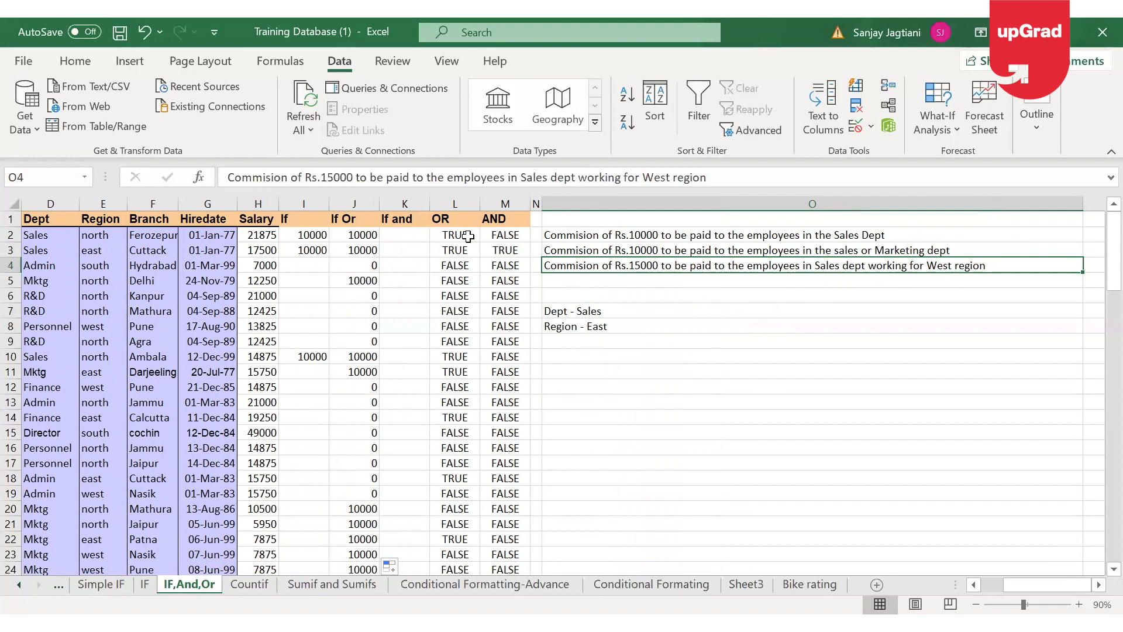
Step: Begin an IF formula in K2 of the If and column with a nested AND whose first condition is D2="sales"
left_click(394, 248)
key("Up")
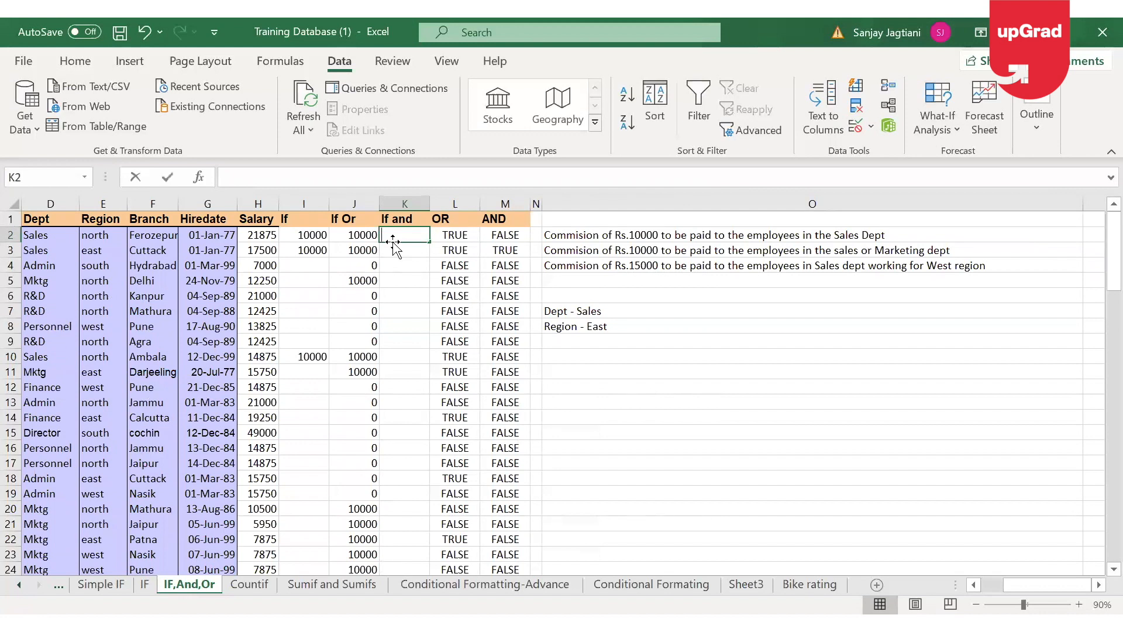
type("=")
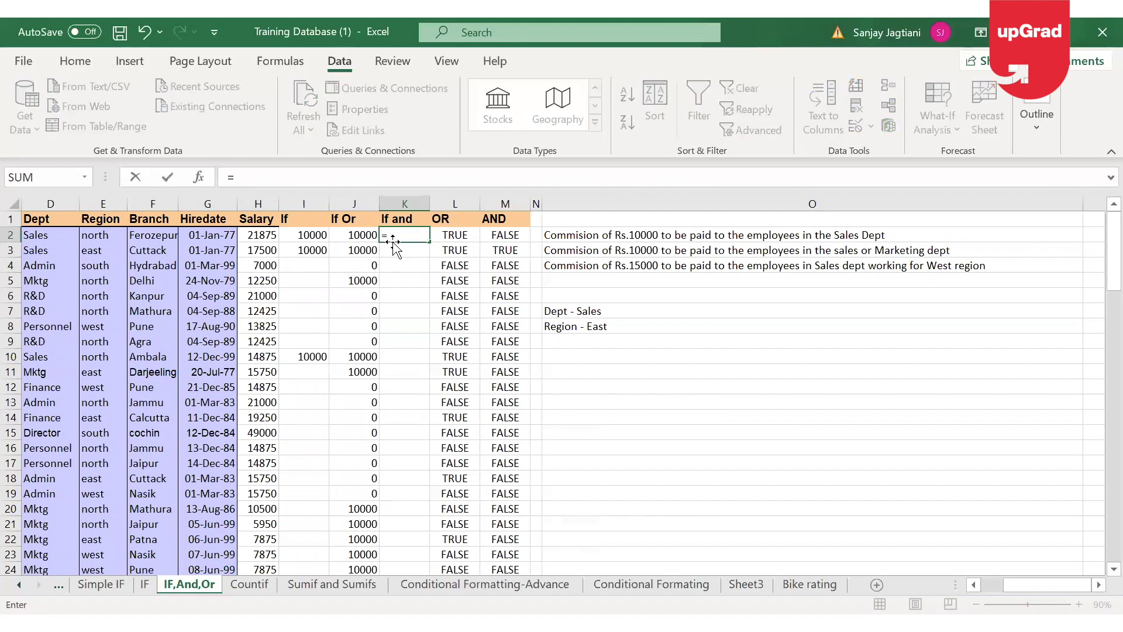
type("IF(")
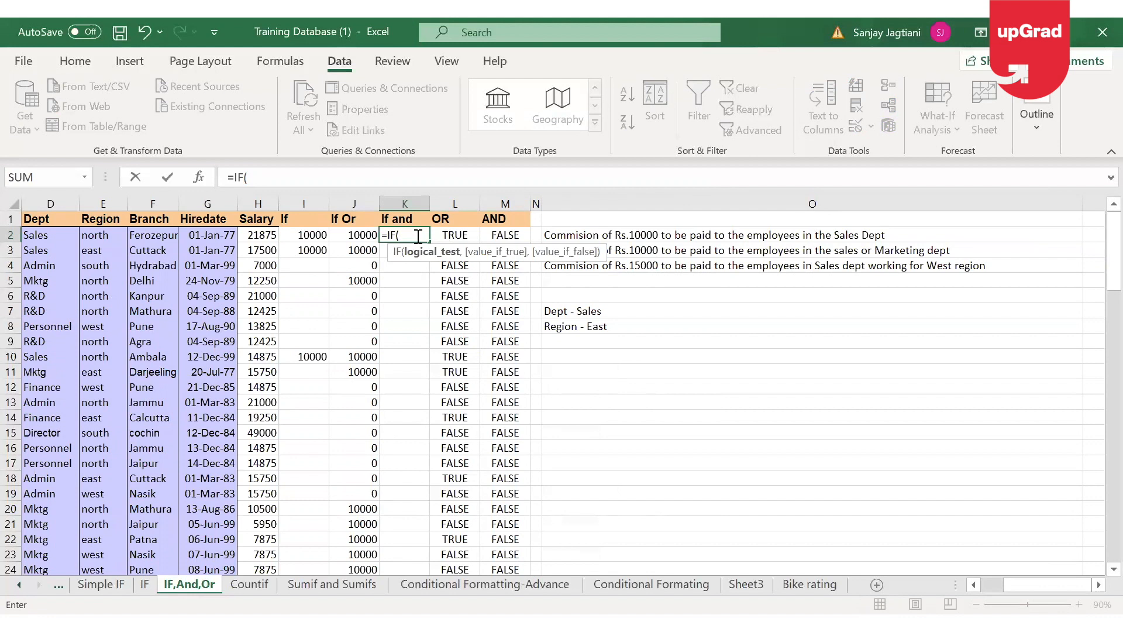
type("and(")
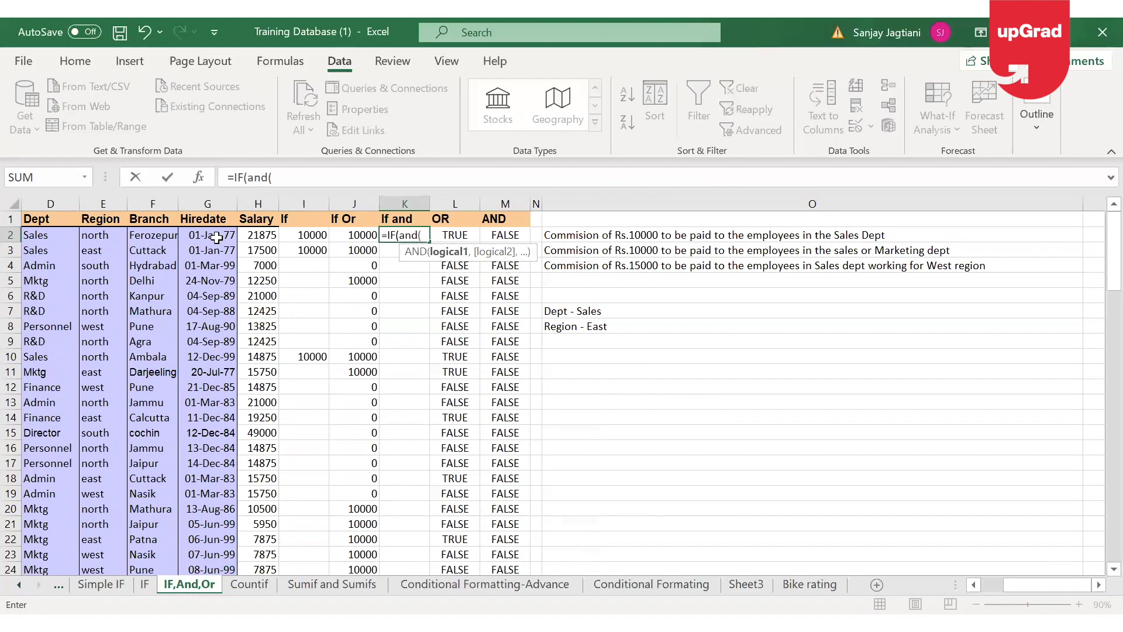
left_click(37, 237)
type("=")
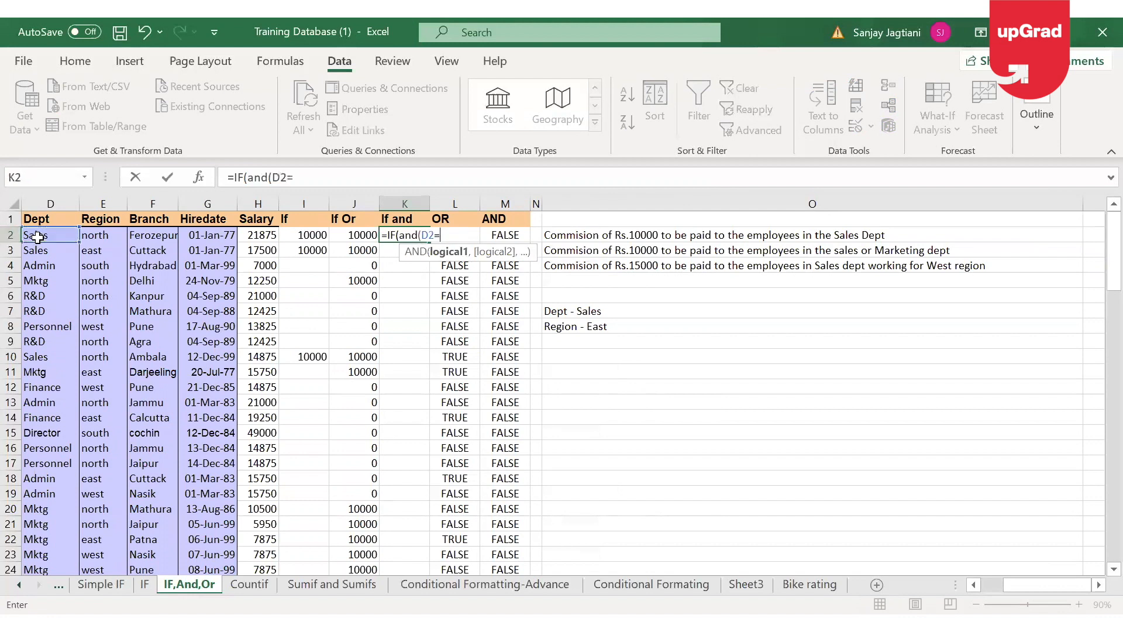
type("\"sales\",")
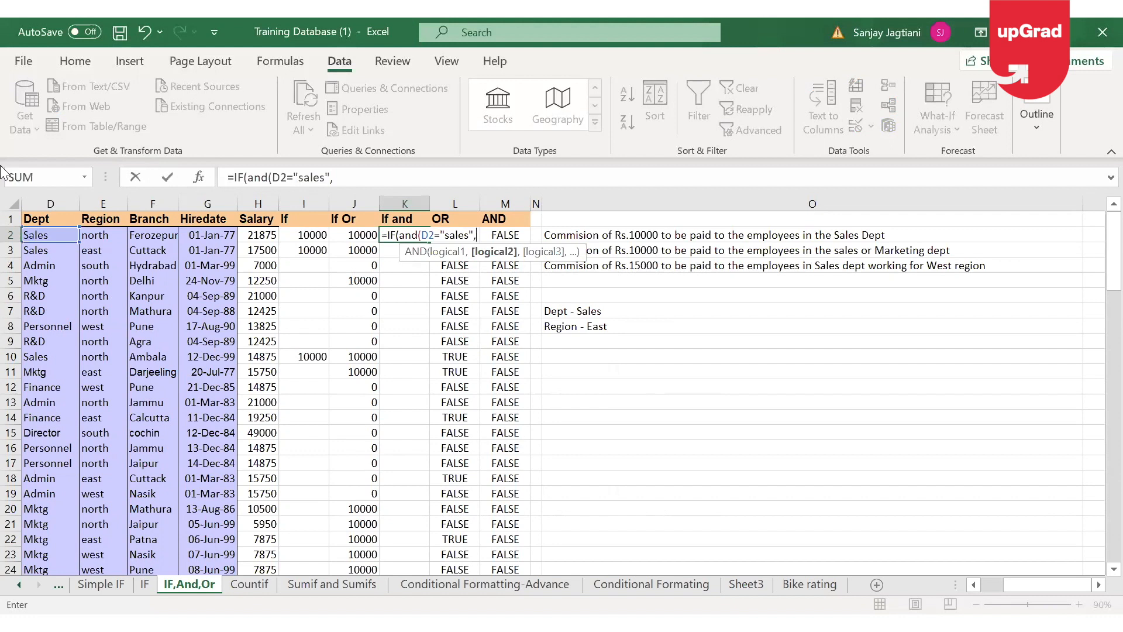
Step: Add E2="west" as the second condition of the AND function in K2 and close its parenthesis
left_click(88, 235)
type("=")
type("\"west")
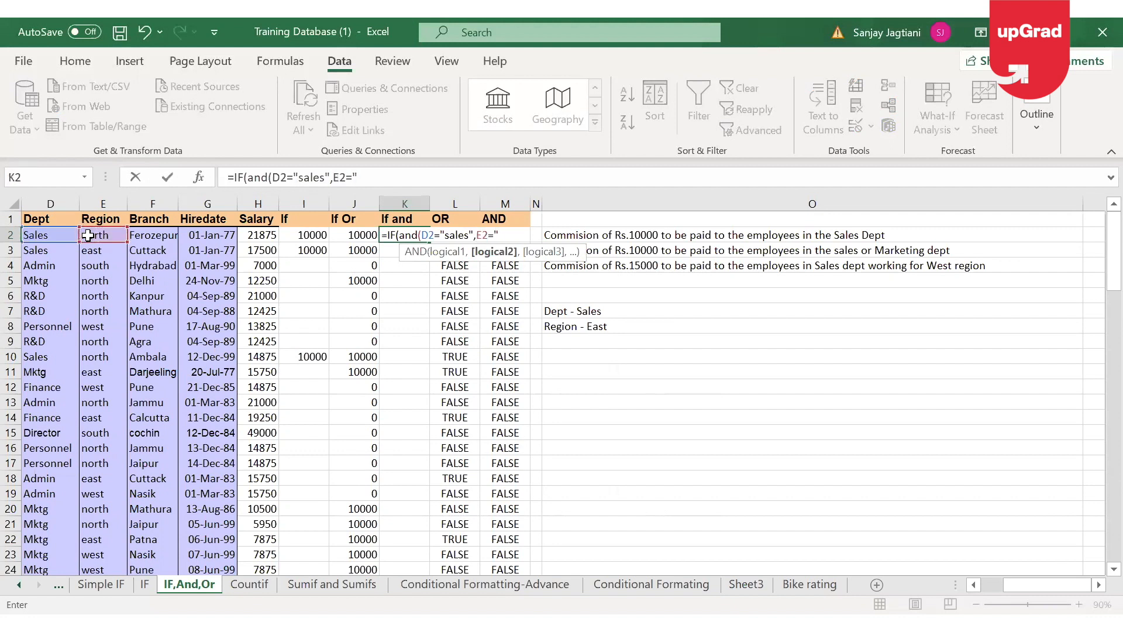
type("\")")
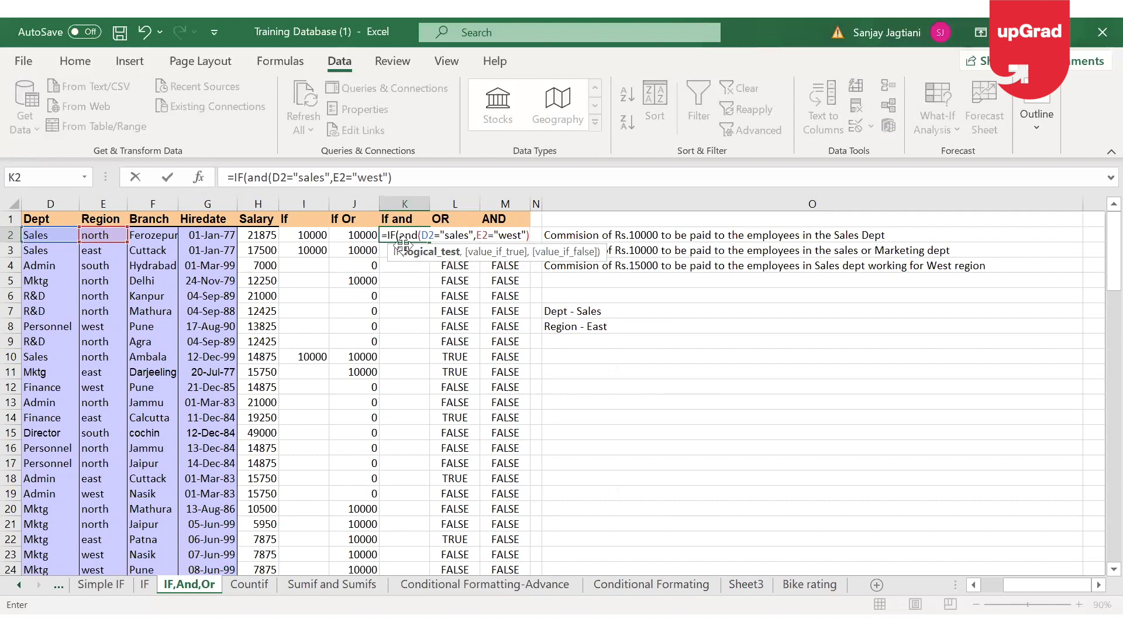
key("alt+Tab")
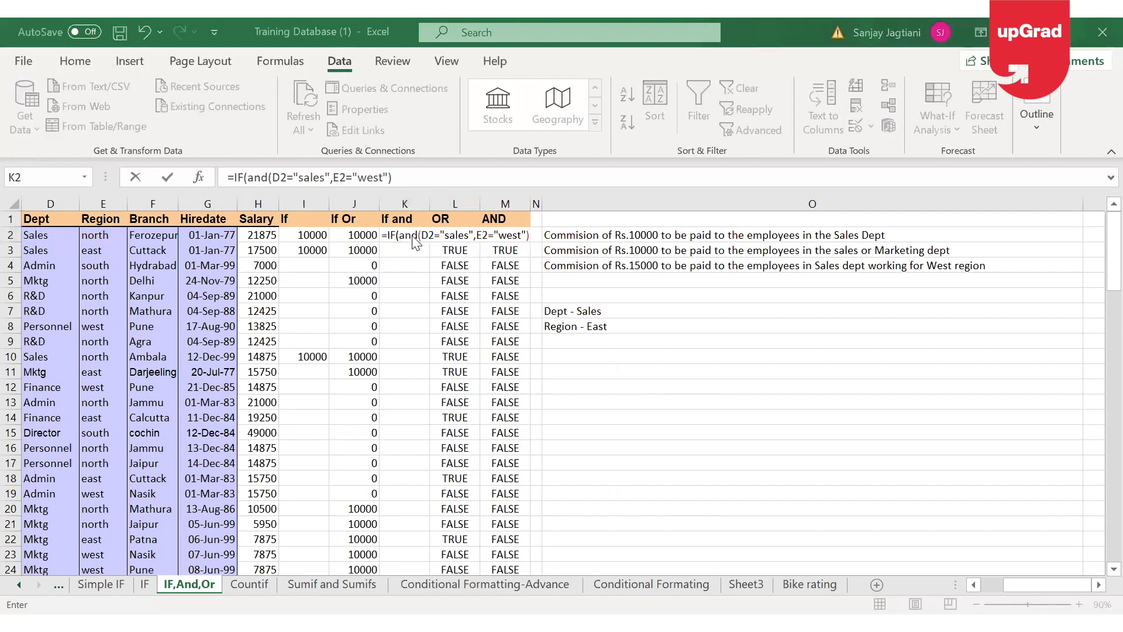
Step: Complete the IF formula in K2 with 10000 as the value if true and an empty string "" as the value if false
key("alt+Tab")
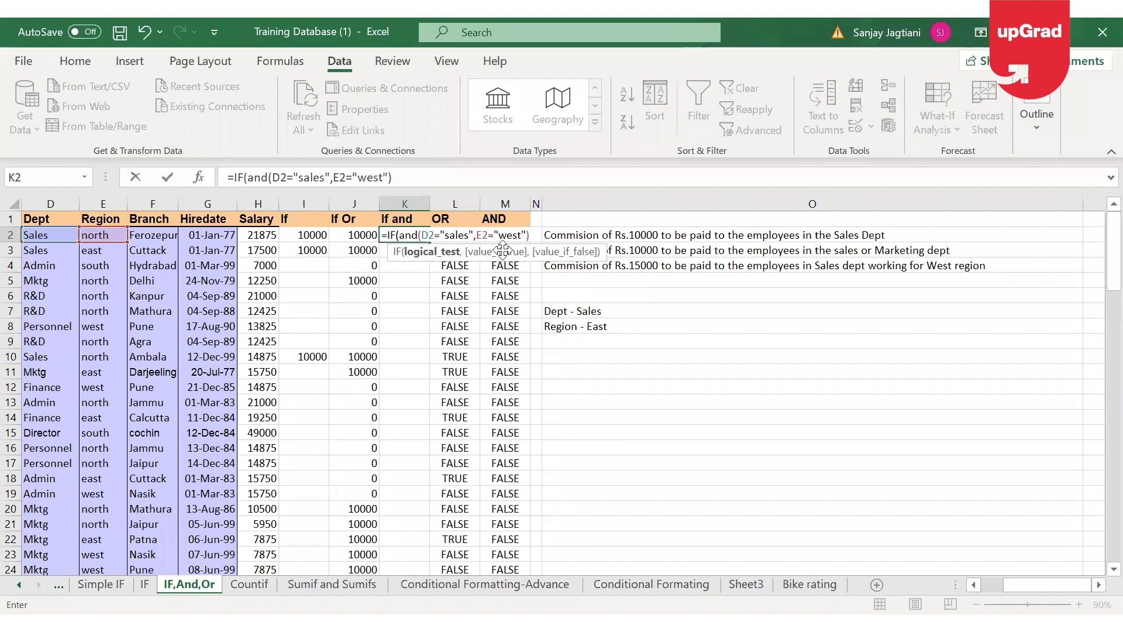
left_click(459, 177)
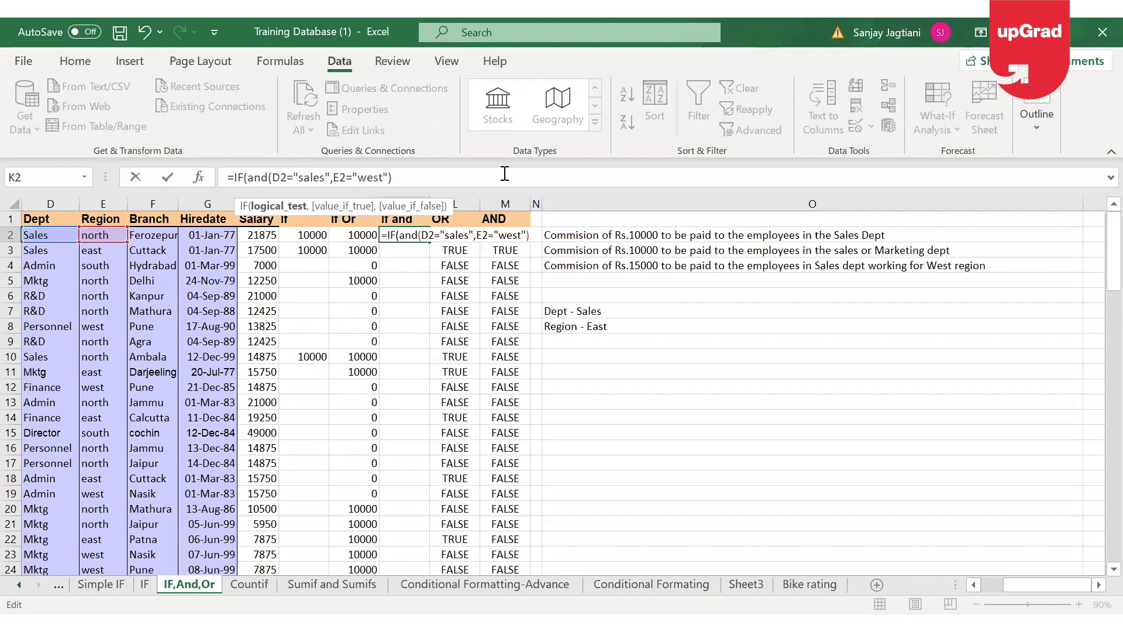
type(",100")
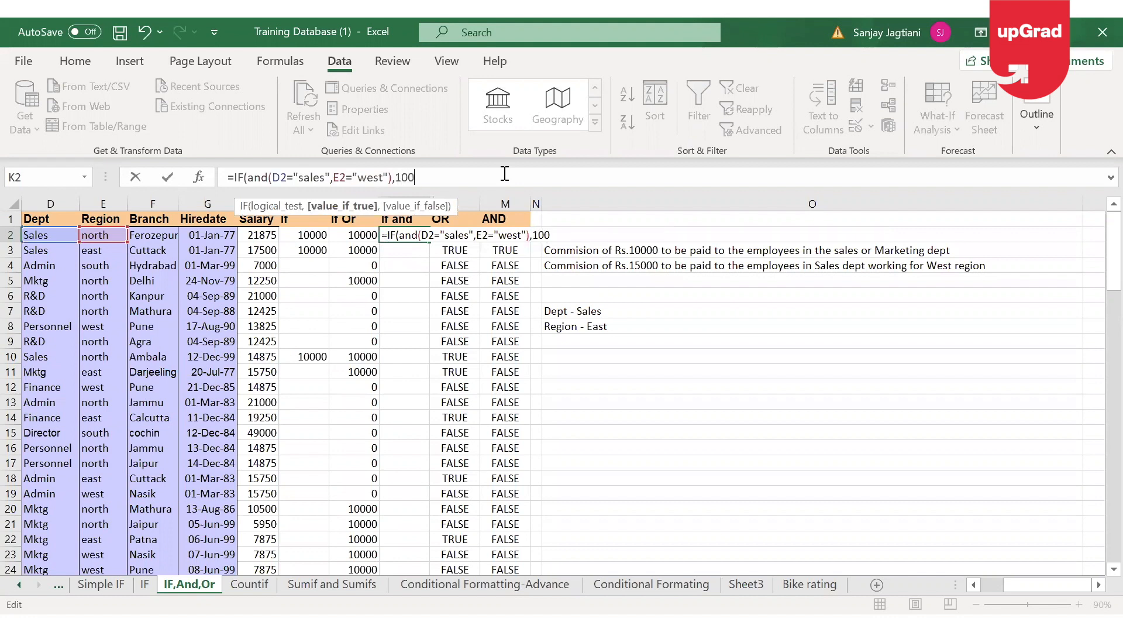
type("00,")
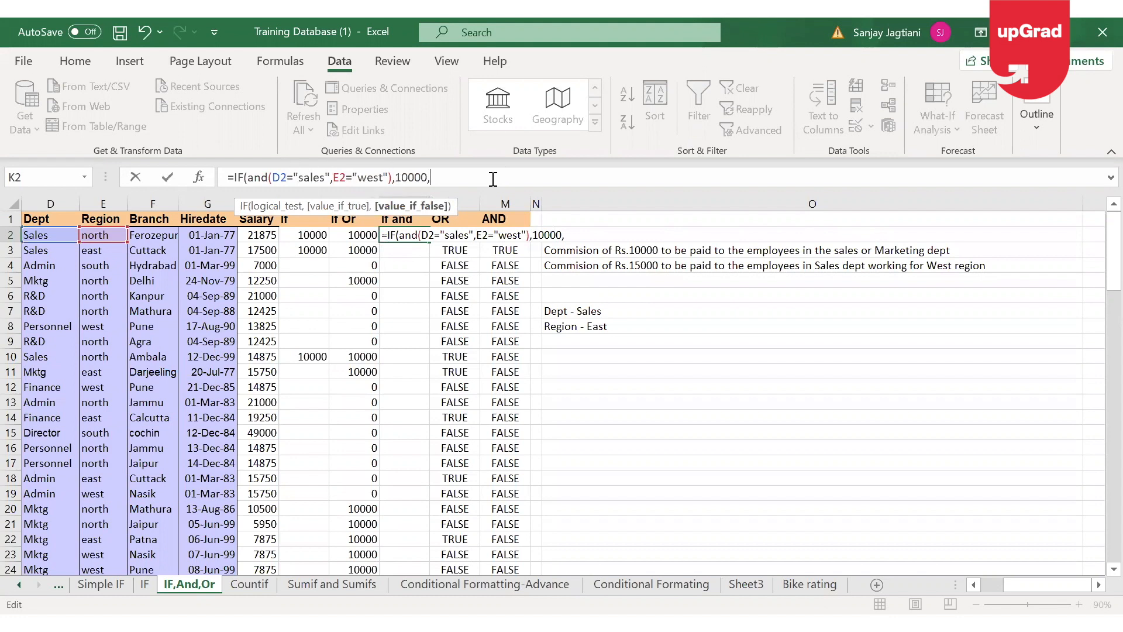
type("\"\"")
key("Return")
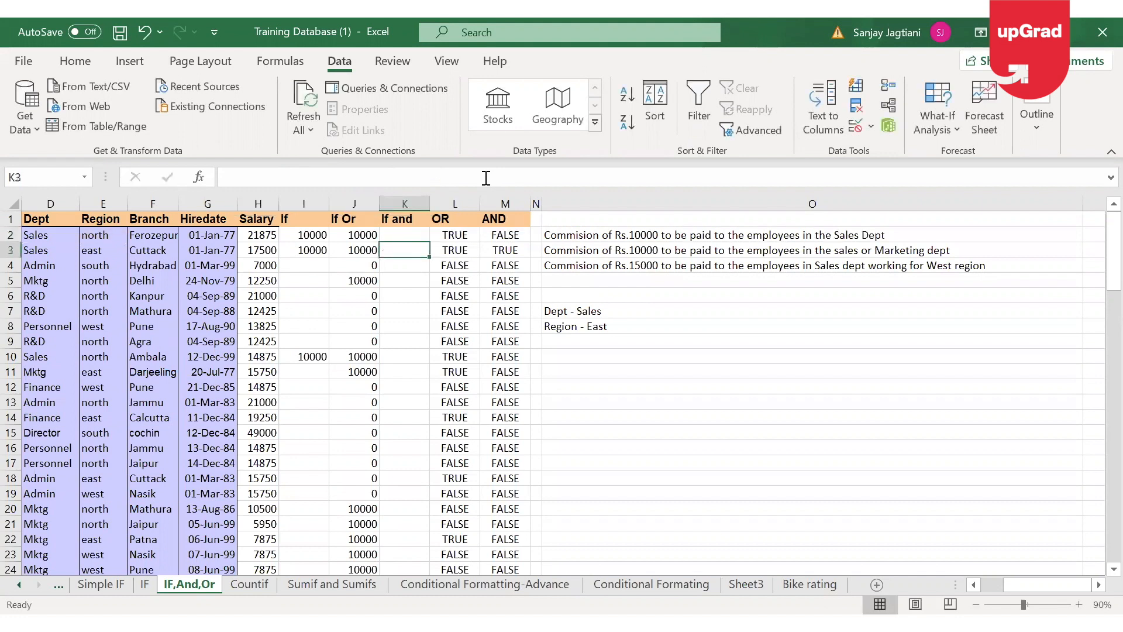
Step: Check the K2 result against the first employee's department and region in row 2
left_click(414, 231)
left_click(41, 249)
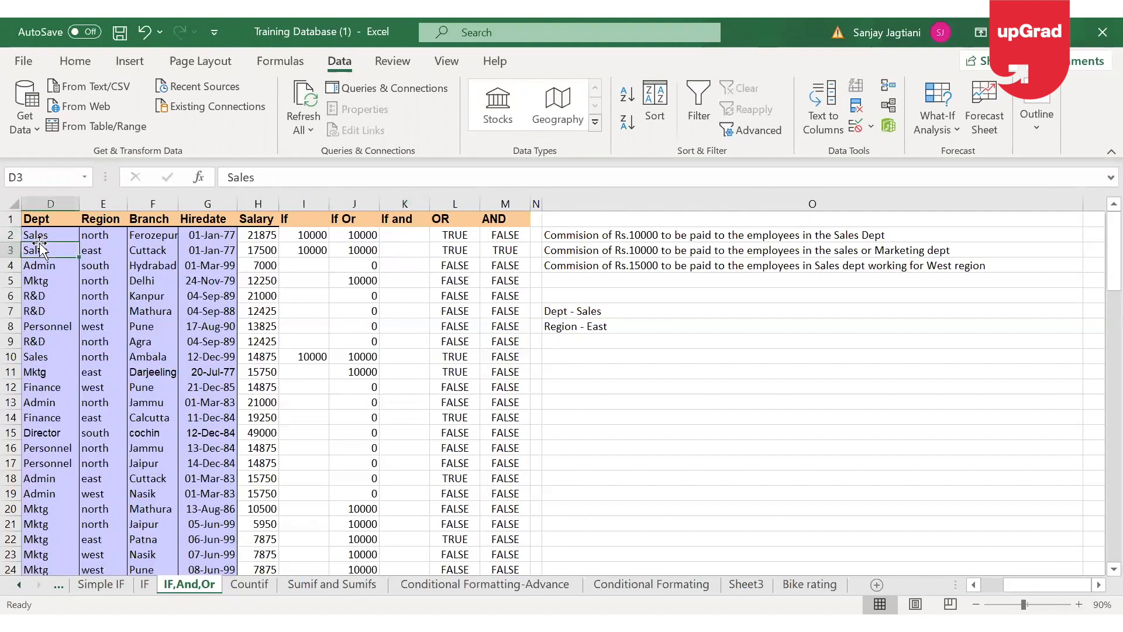
key("Up")
key("Left")
key("Left")
key("Left")
key("Right")
key("Right")
key("Right")
key("Right")
key("Left")
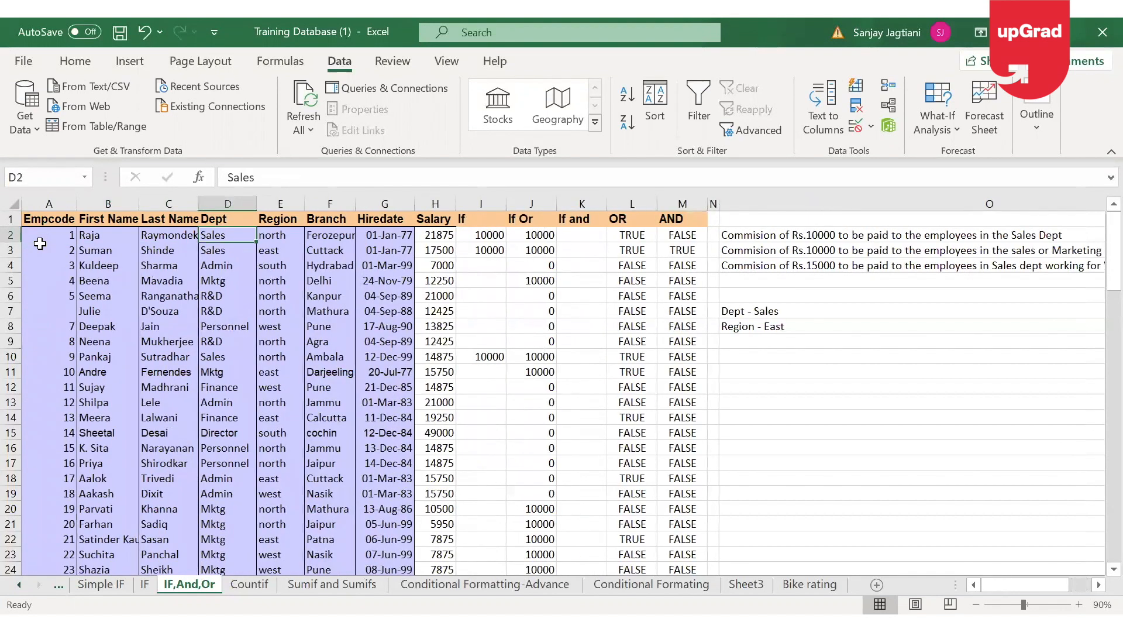
key("Right")
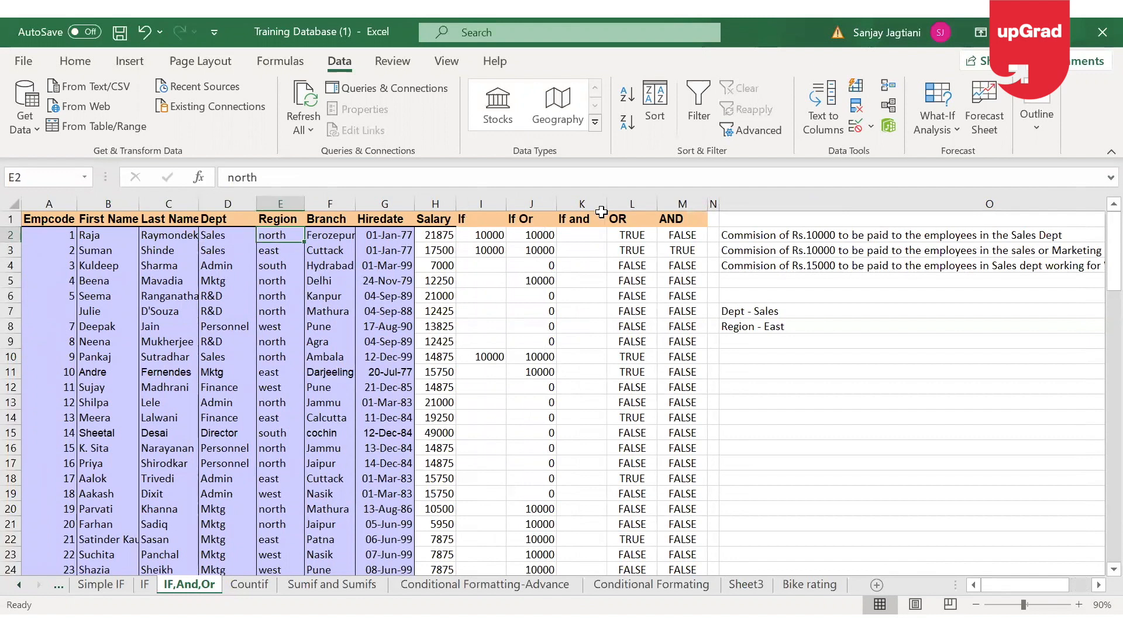
Step: Fill the K2 formula down the whole If and column
left_click(577, 239)
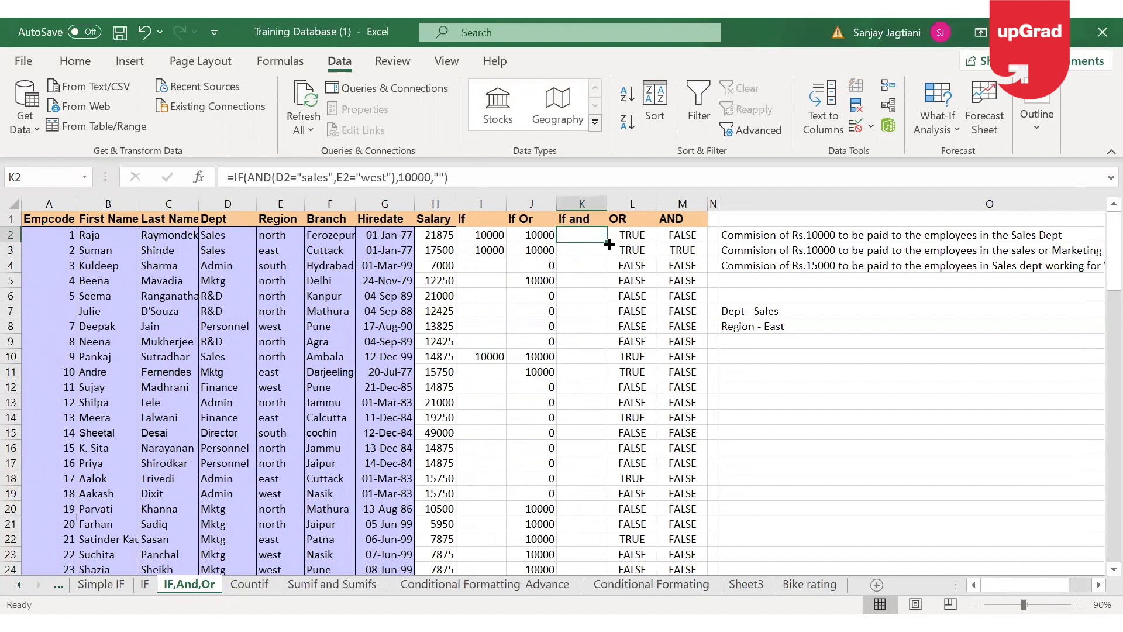
double_click(609, 244)
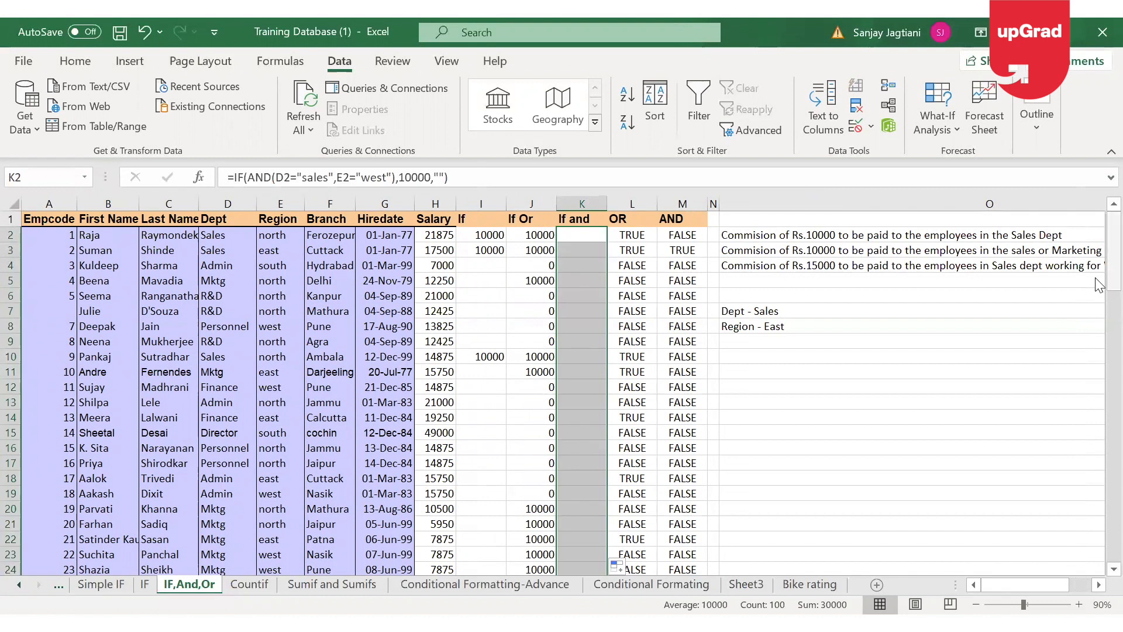
Step: Examine the If and result in row 25 against that employee's department and region
left_click_drag(1098, 281, 1098, 319)
left_click(581, 416)
key("Left")
key("Left")
key("Left")
key("Left")
key("Left")
key("Left")
key("Left")
key("Right")
key("Right")
key("Right")
key("Right")
key("Right")
key("Right")
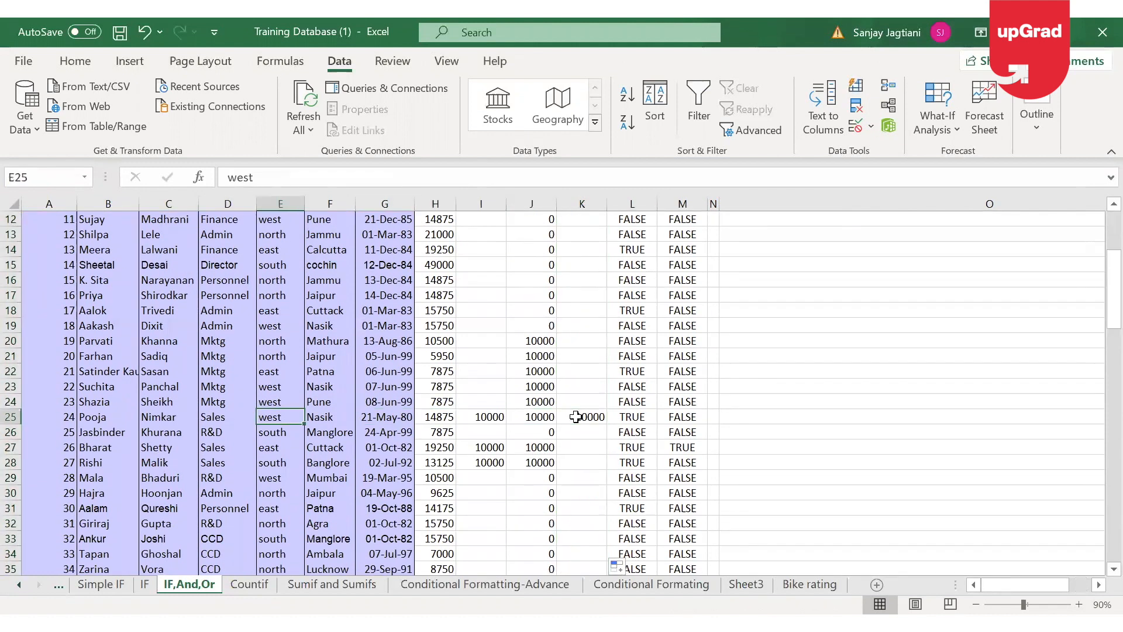
key("Right")
Step: Review the remaining If and results from row 25 down to the last employee in row 101
key("Down")
key("Down")
key("Down")
key("Down")
key("Down")
key("Down")
key("Down")
key("Down")
key("Down")
key("Down")
key("Down")
key("Down")
key("Down")
key("Down")
key("Down")
key("Down")
key("Down")
key("Down")
key("Down")
key("Down")
key("Down")
key("Down")
key("Down")
key("Down")
key("Down")
key("Down")
key("Down")
key("Down")
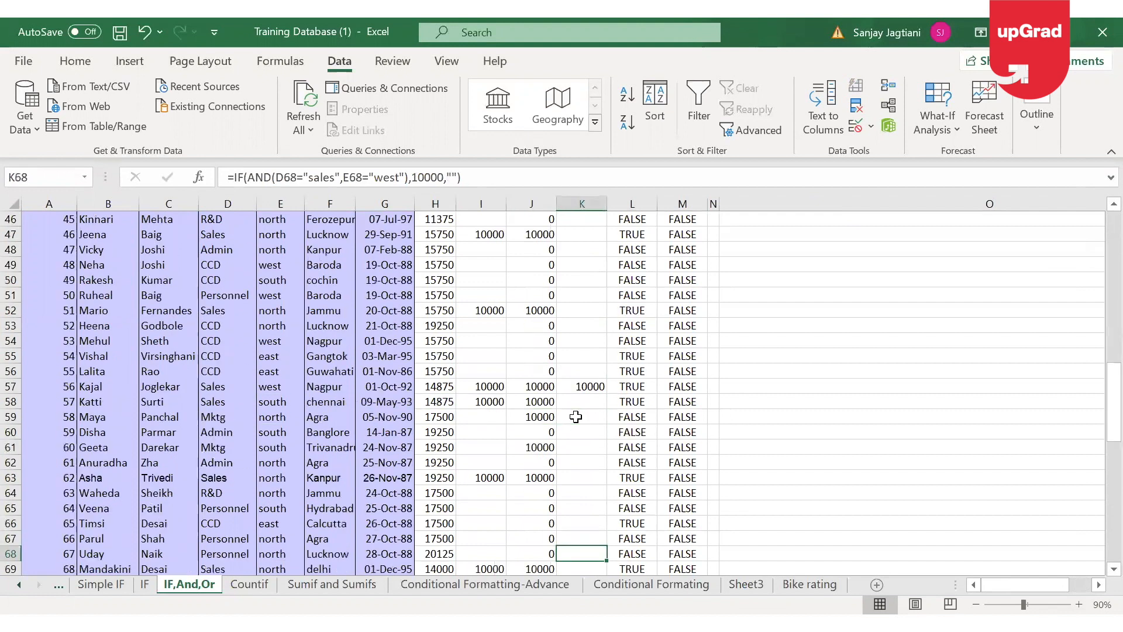
key("Down")
key("Down")
key("Down")
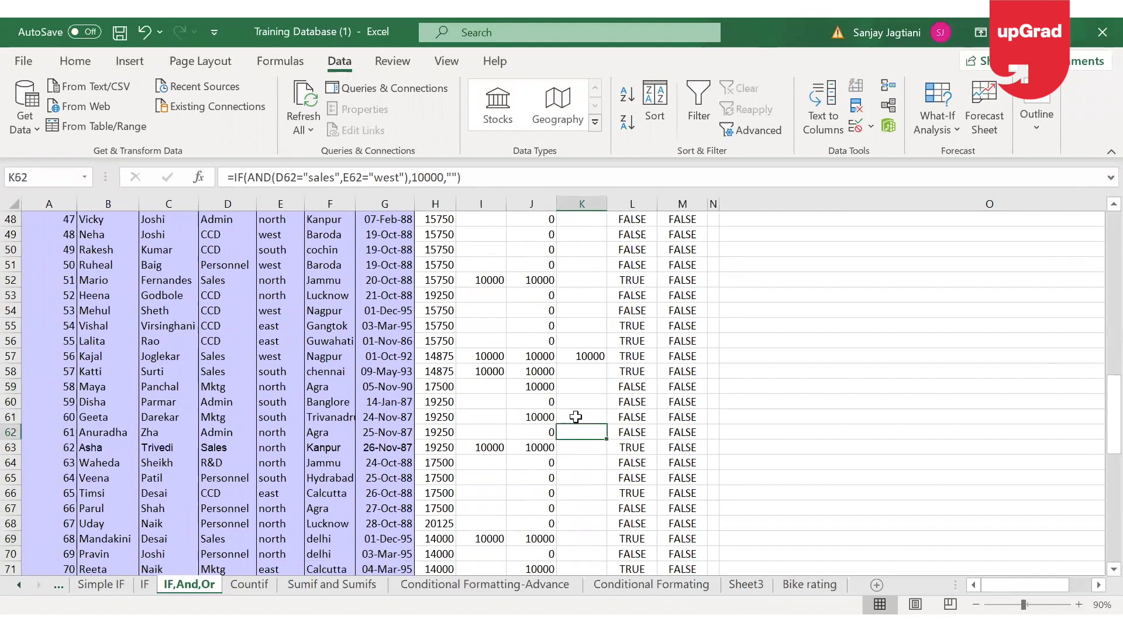
key("Down")
key("Down")
key("Down")
key("Down")
key("Down")
key("Down")
key("Down")
key("Down")
key("Down")
key("Down")
key("Down")
key("Down")
key("Down")
key("Down")
key("Down")
key("Down")
key("Down")
key("Down")
key("Down")
key("Down")
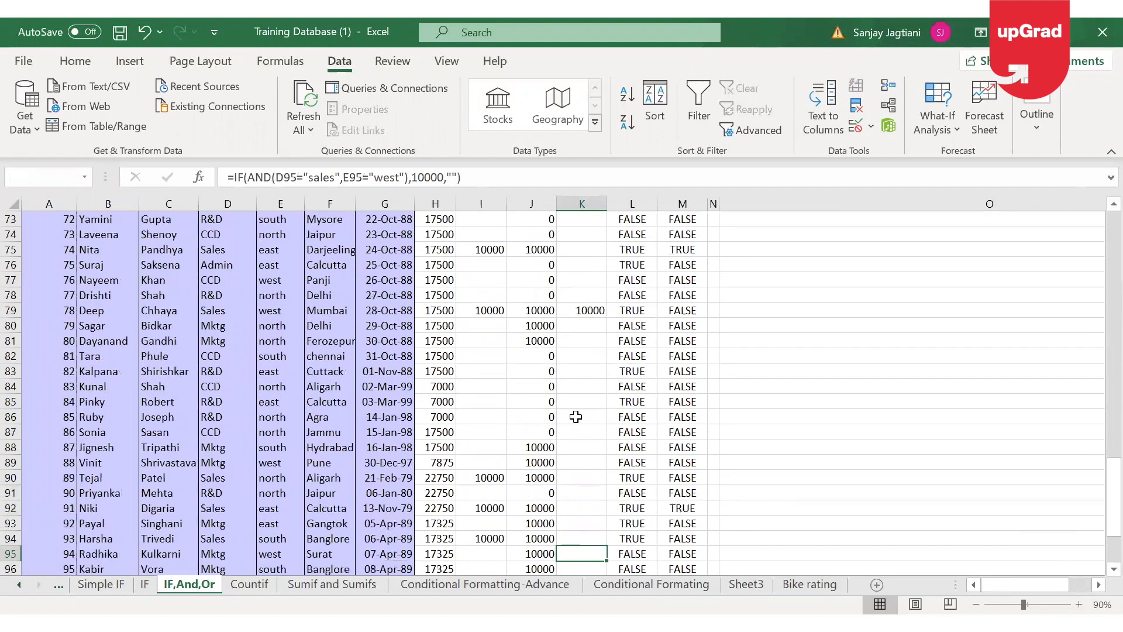
key("Down")
key("Down")
key("Down")
key("Up")
key("Up")
key("ctrl+Up")
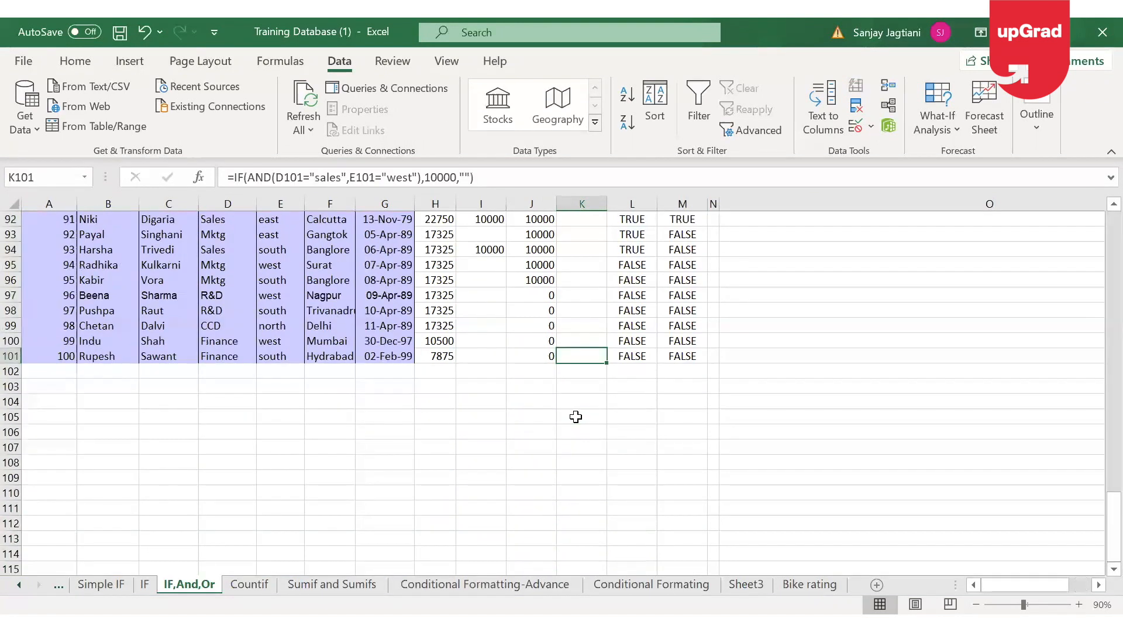
key("ctrl+Up")
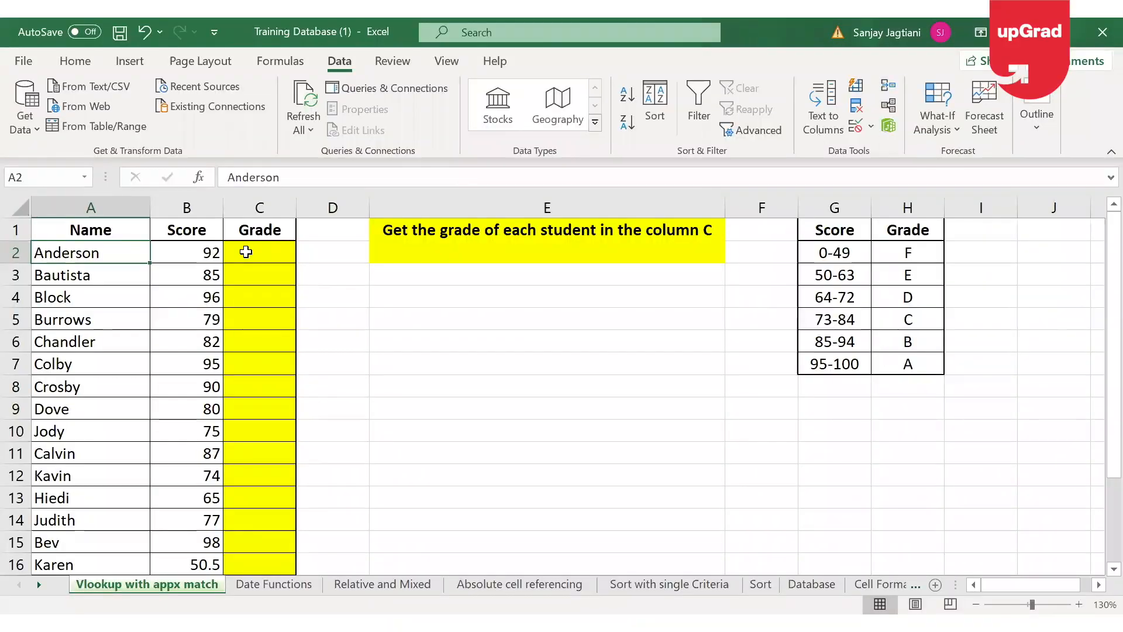
Step: Begin an IF formula in C2 of the Grade column on the Vlookup with appx match sheet, referencing score B2 in its logical test
left_click(246, 252)
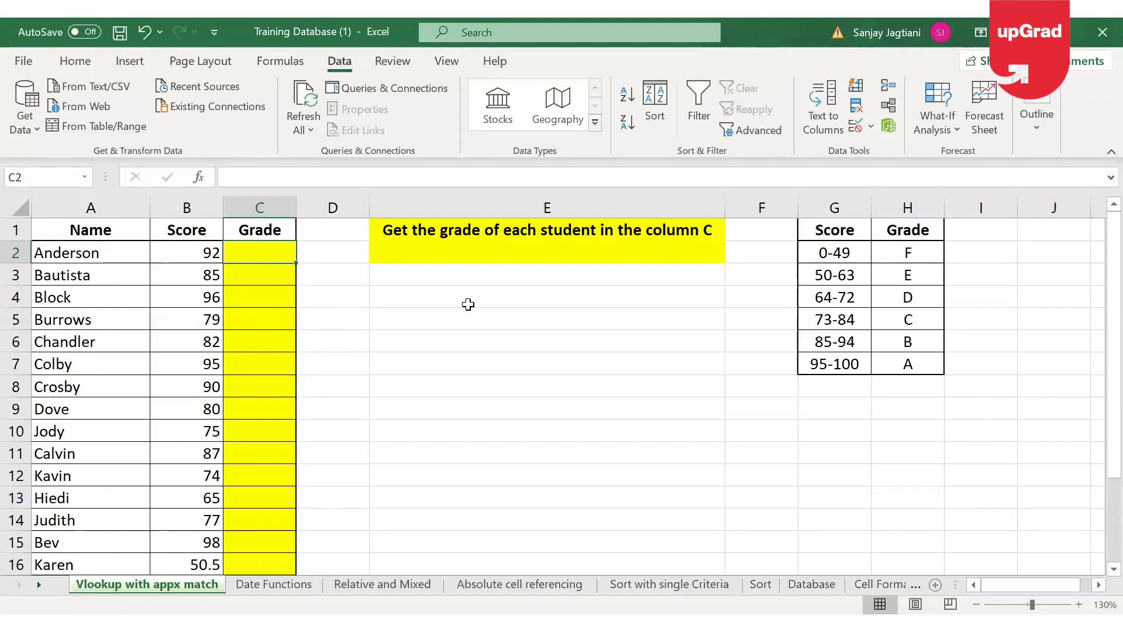
left_click(849, 269)
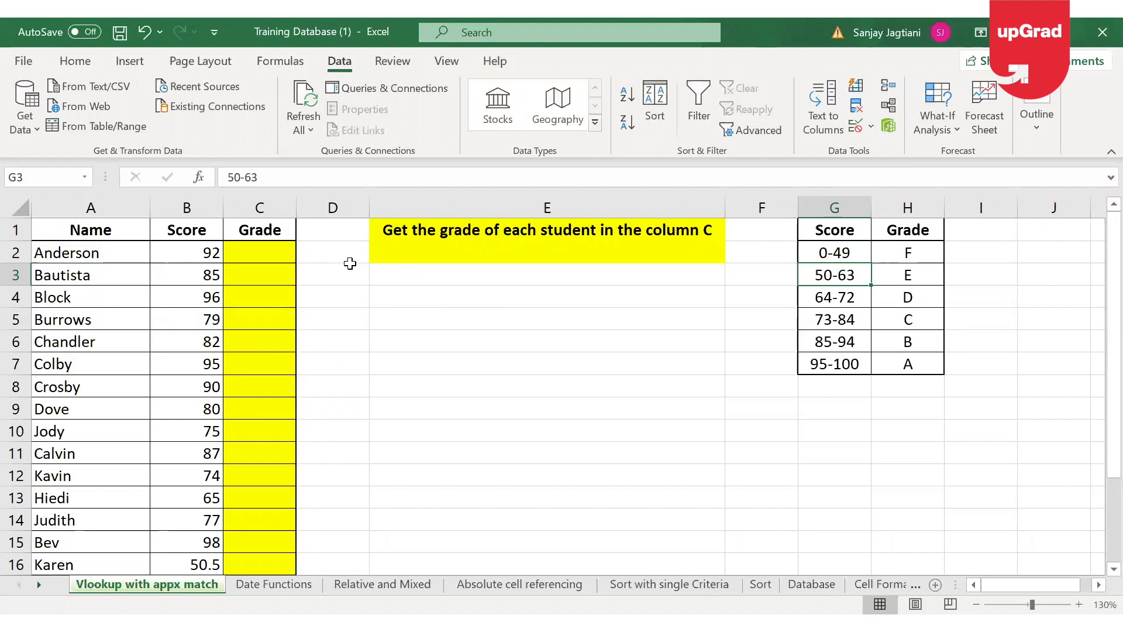
left_click(274, 254)
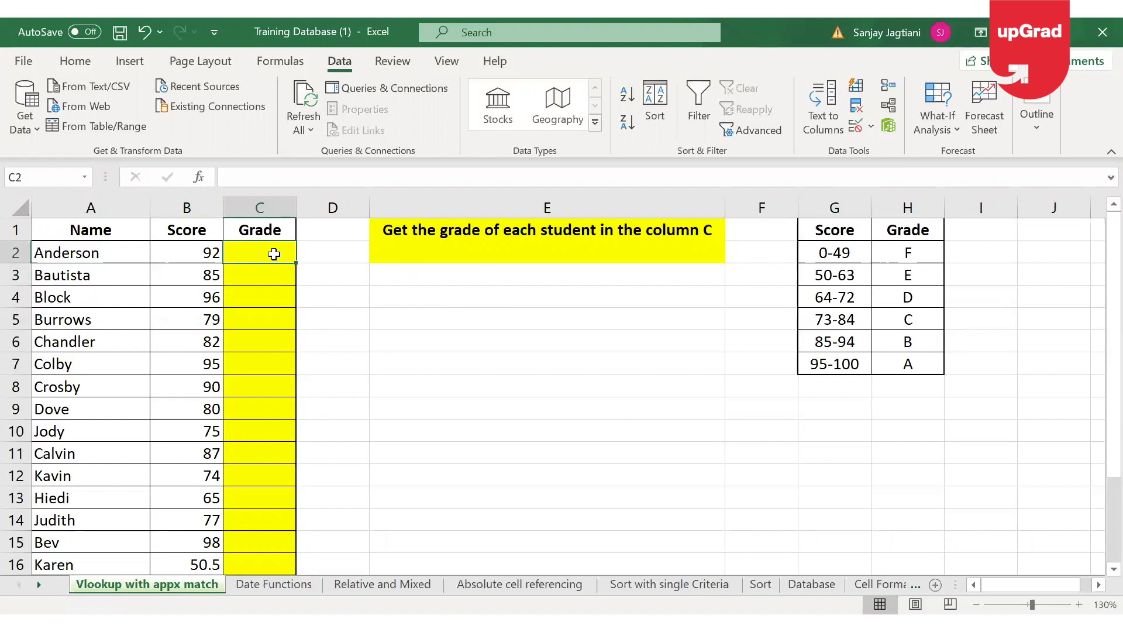
type("=i")
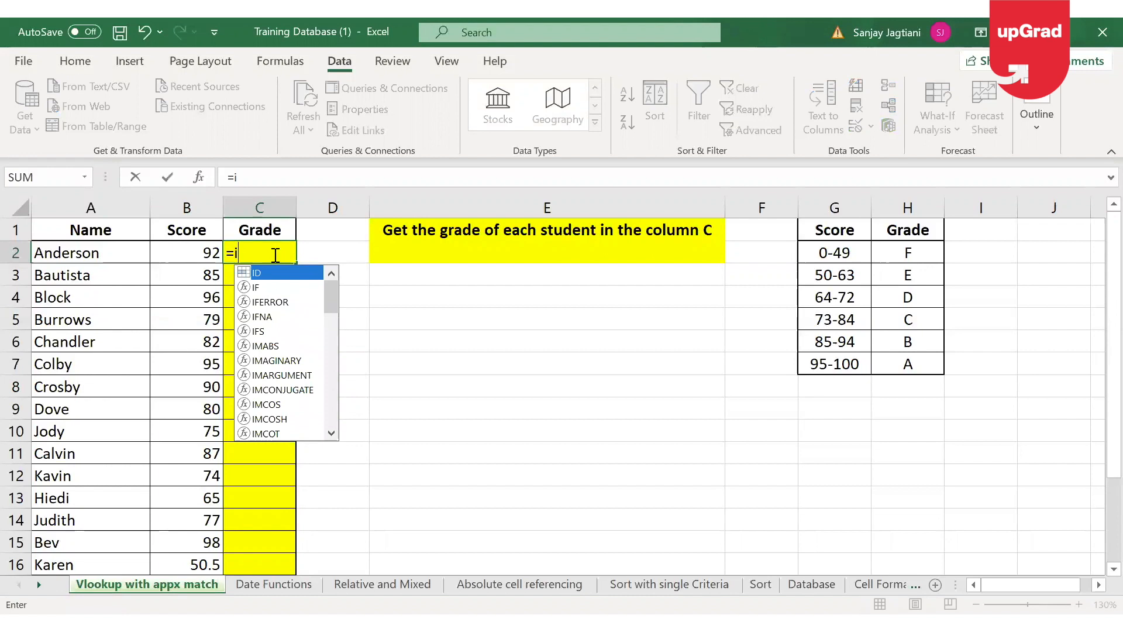
type("f")
key("Tab")
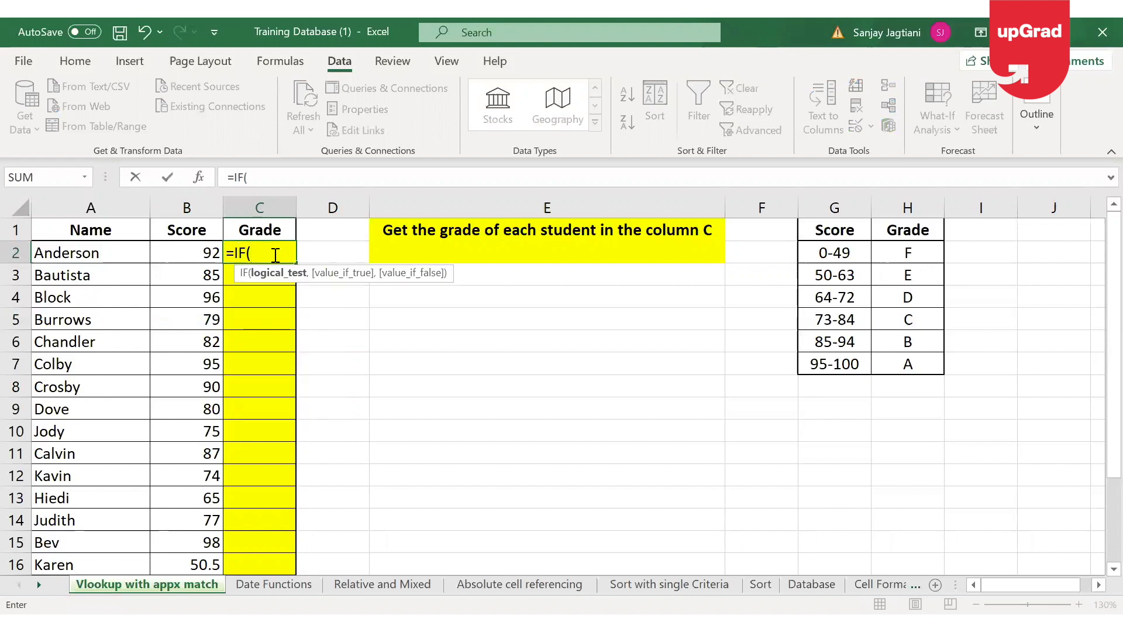
left_click(182, 255)
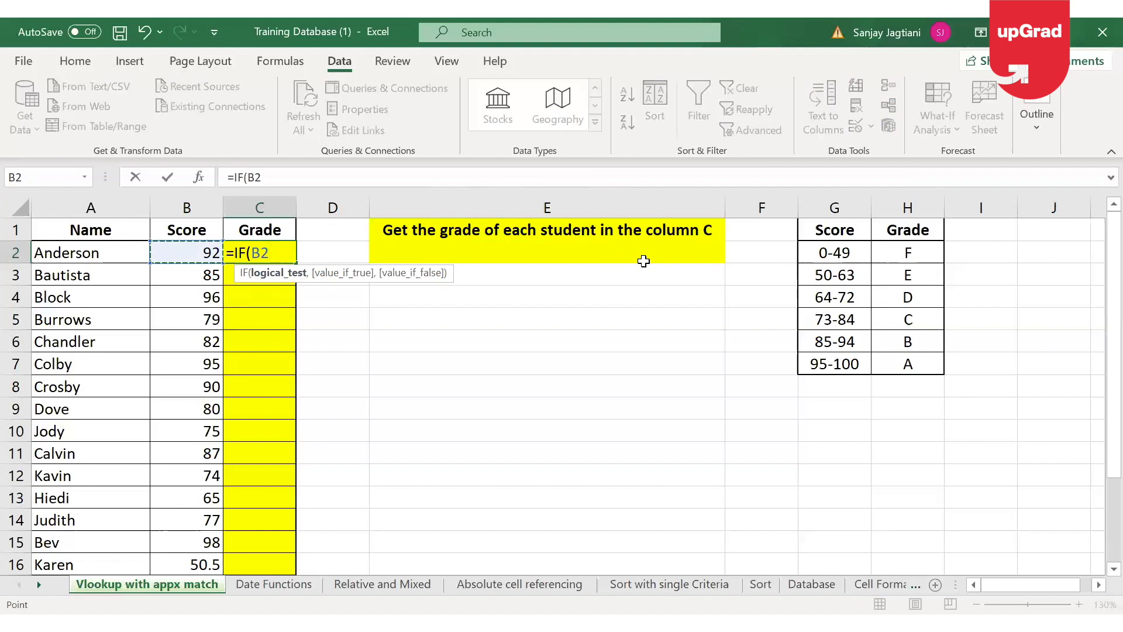
Step: Try B2<50 as the logical test of the IF formula in C2
type("<")
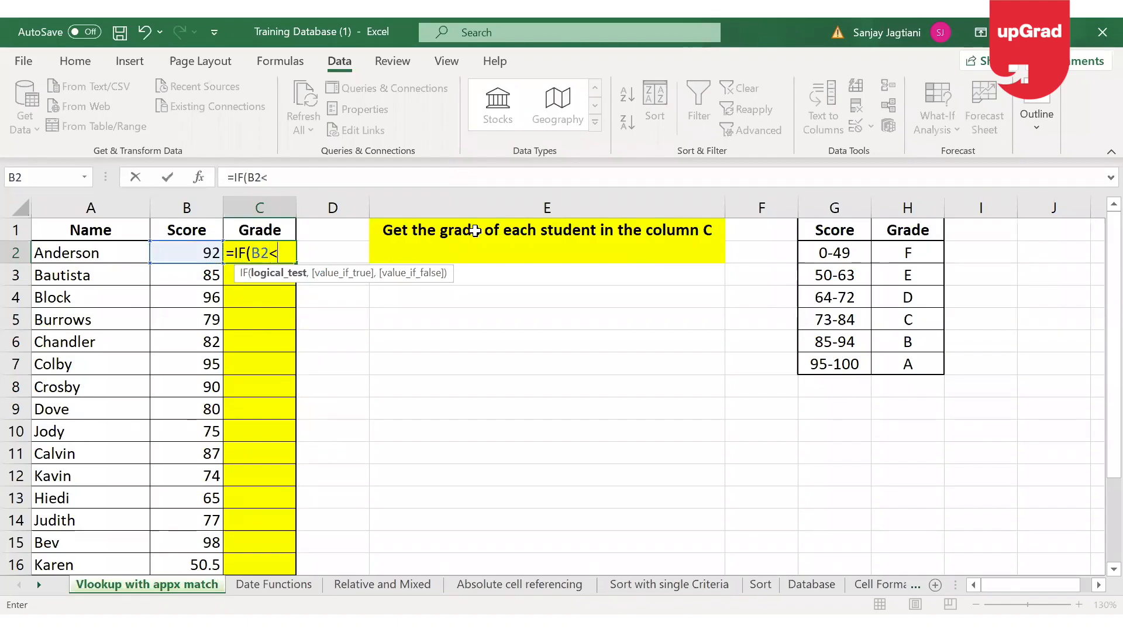
type("=49")
key("BackSpace")
key("BackSpace")
key("BackSpace")
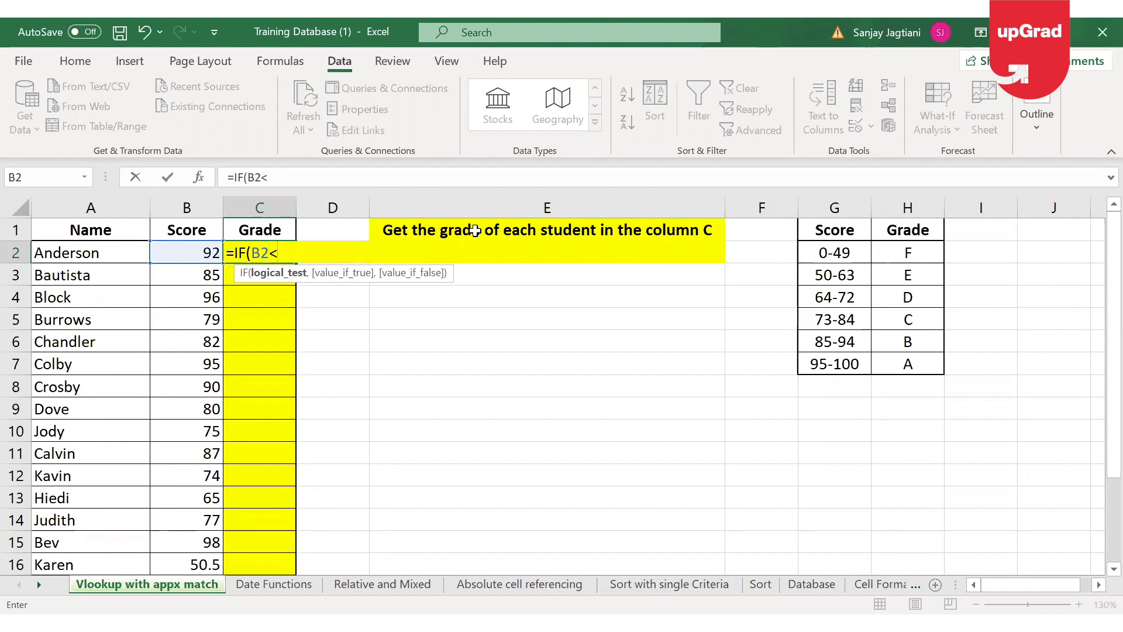
type("50")
key("Return")
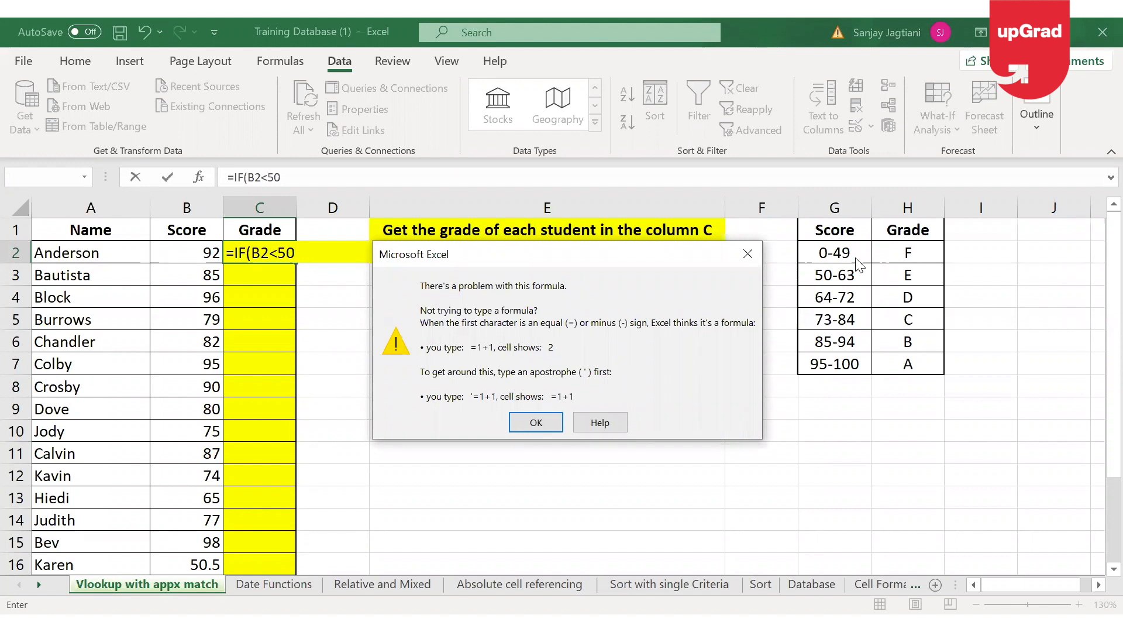
left_click(748, 253)
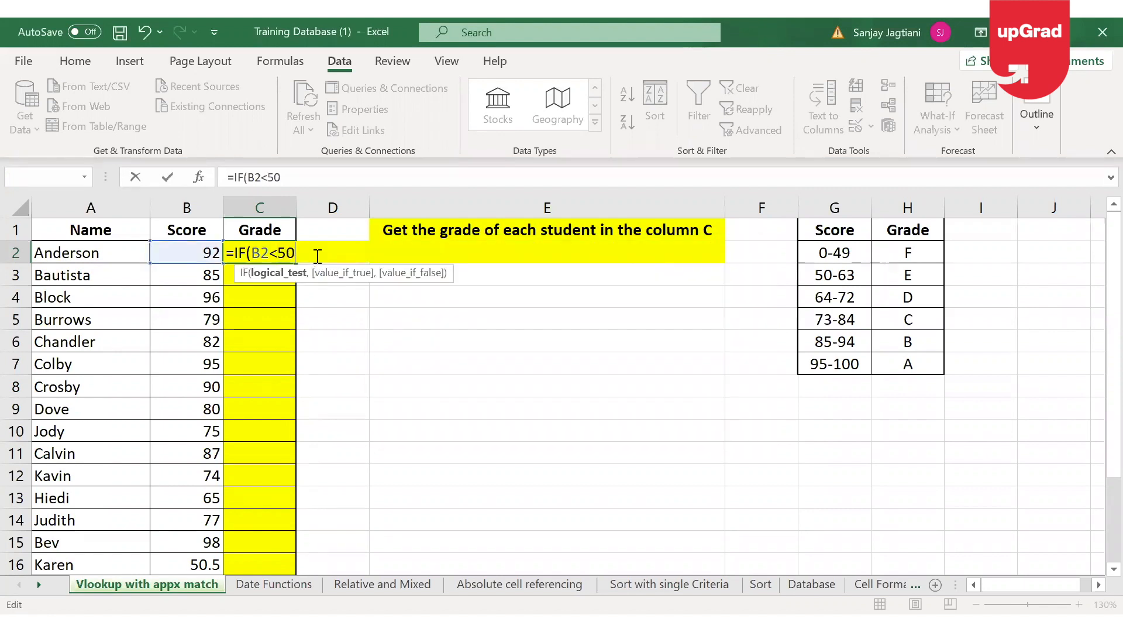
type(",")
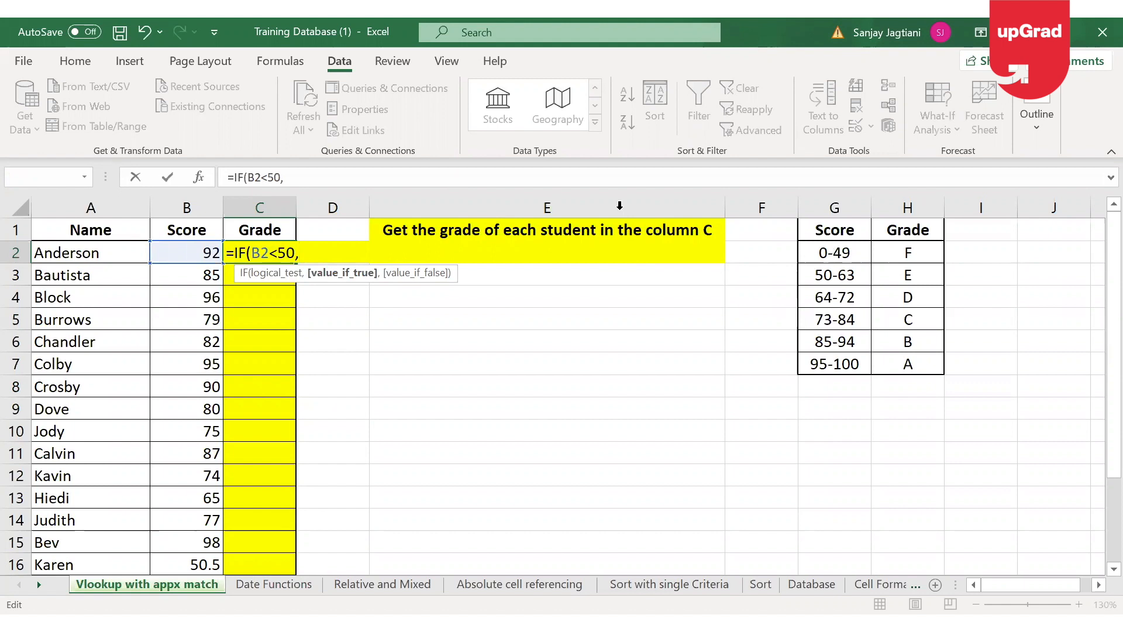
key("BackSpace")
key("BackSpace")
key("BackSpace")
key("BackSpace")
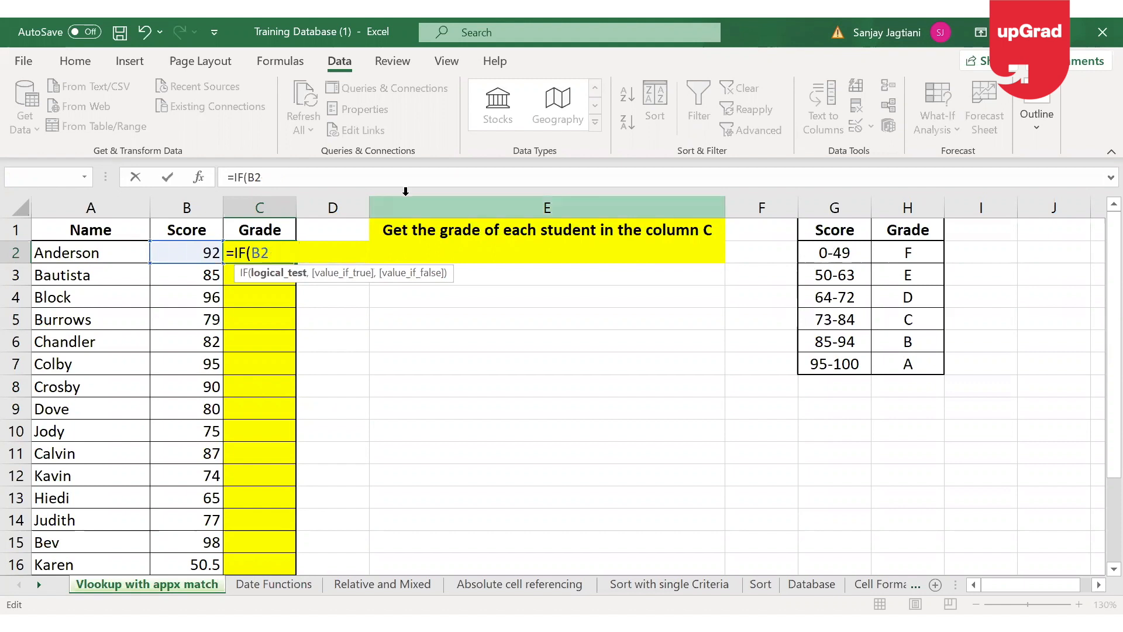
Step: Set the logical test of the C2 formula to B2<=49 and its value if true to "F"
type("<=49")
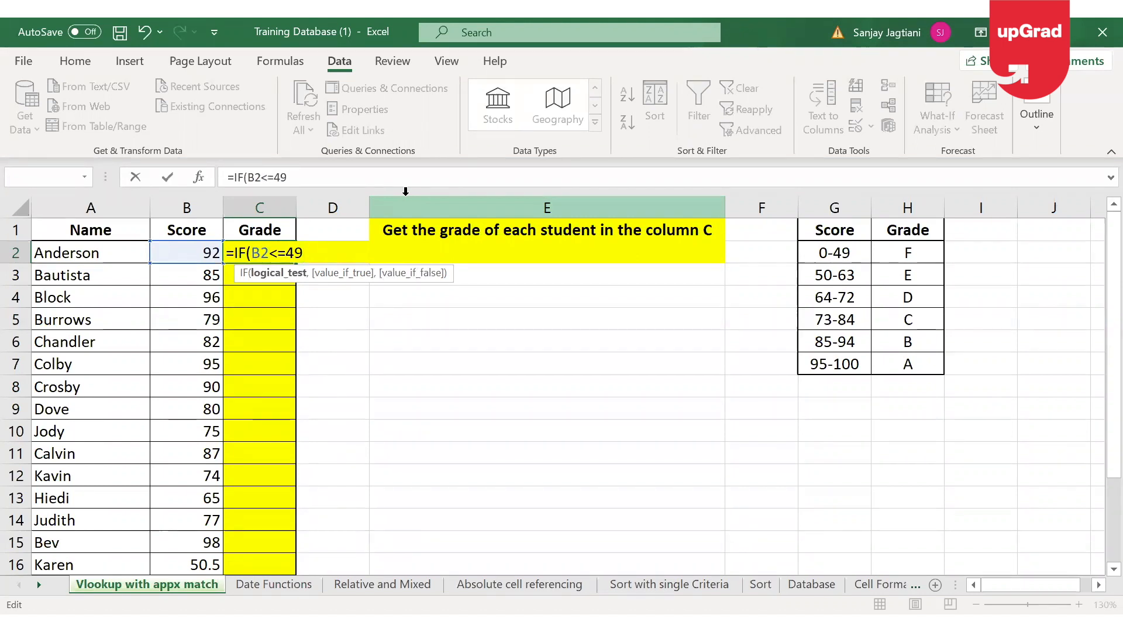
type(",")
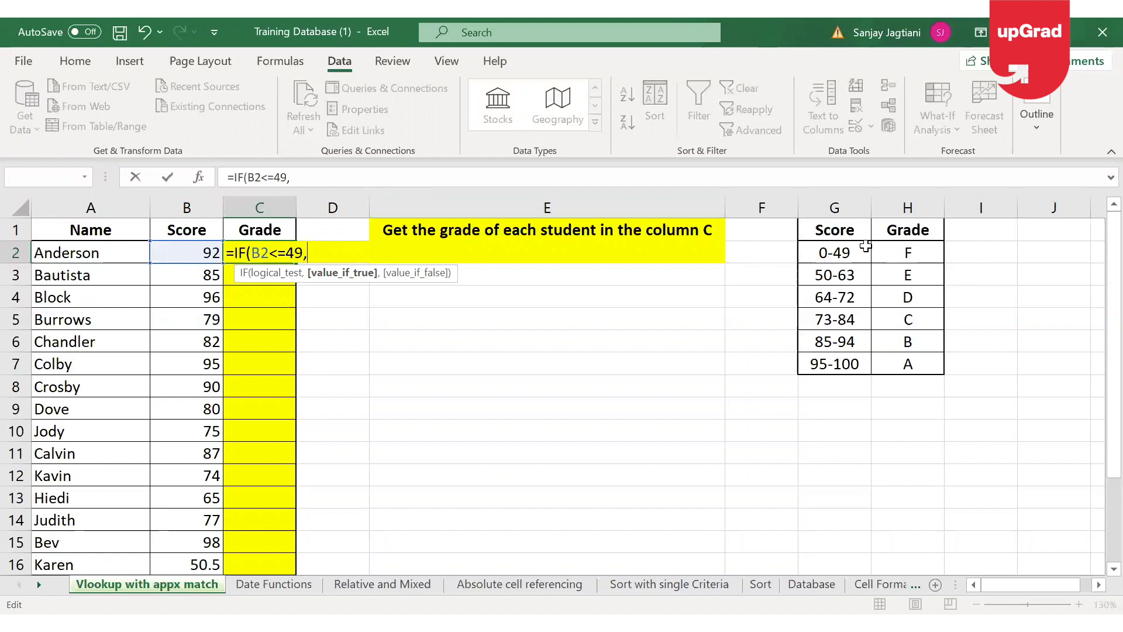
type("\"F\"")
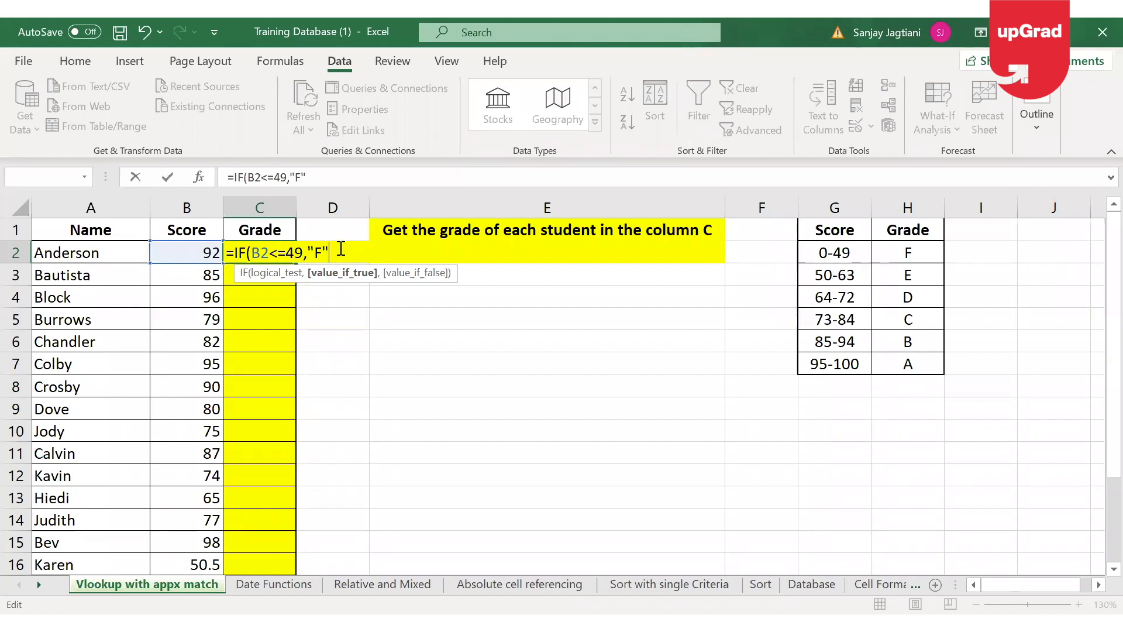
Step: Nest a second IF as the value if false in C2, testing B2<=63 and returning "E" when true
type(",")
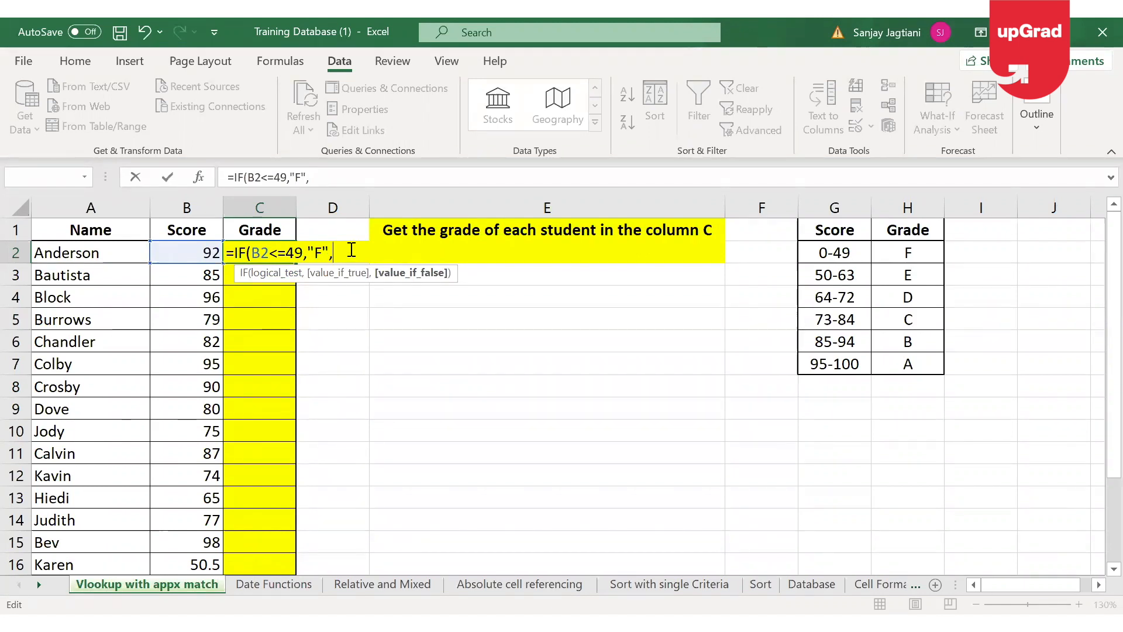
type("i")
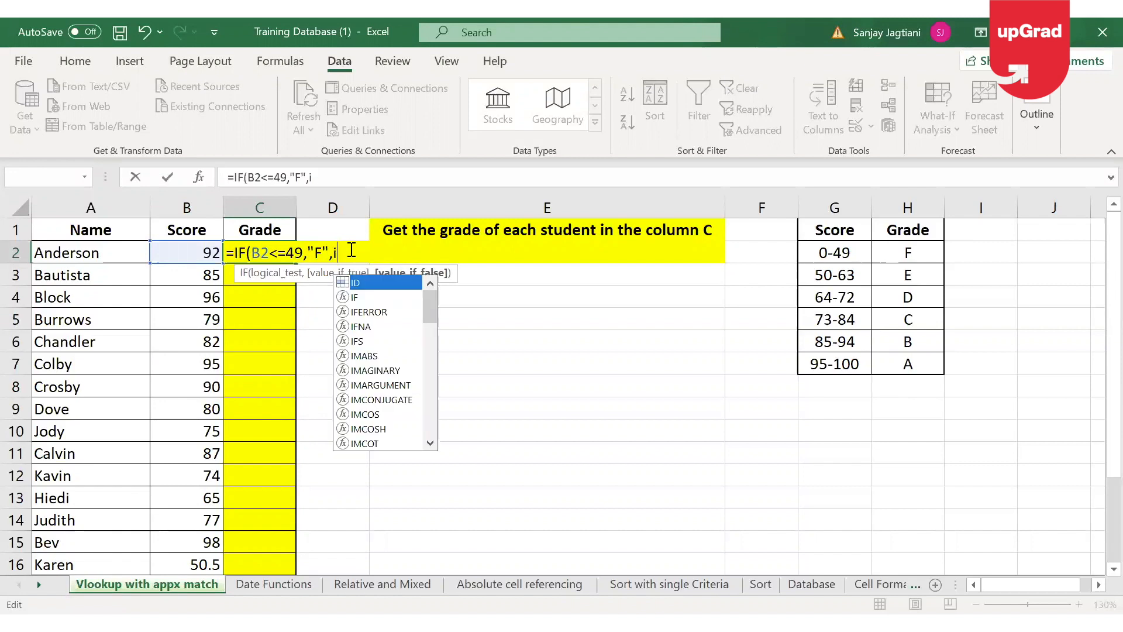
type("f")
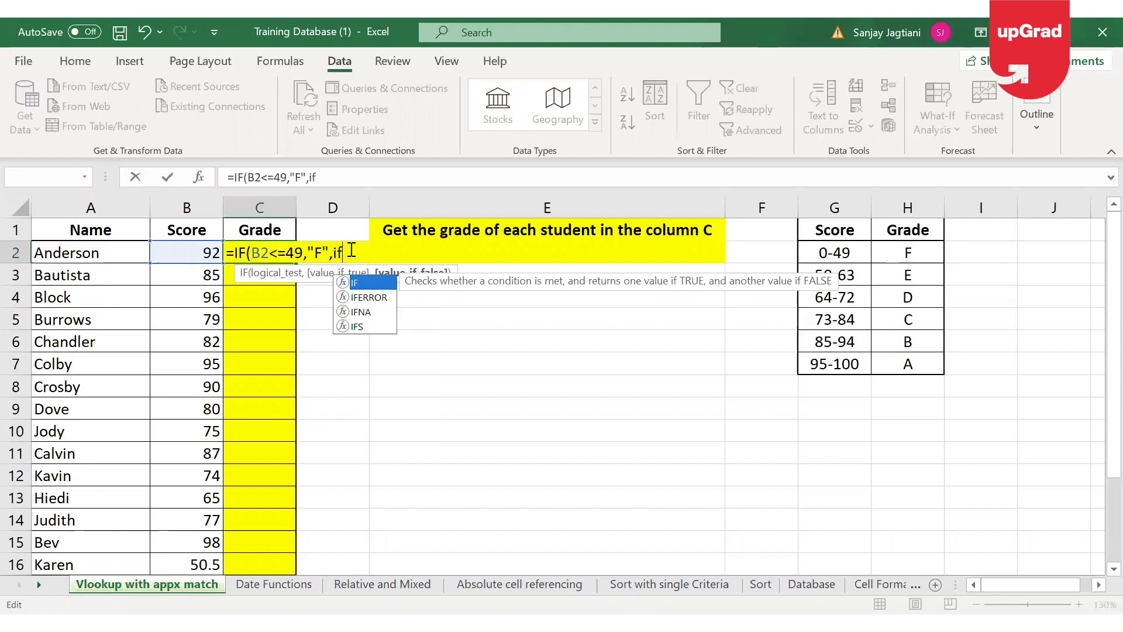
type("(")
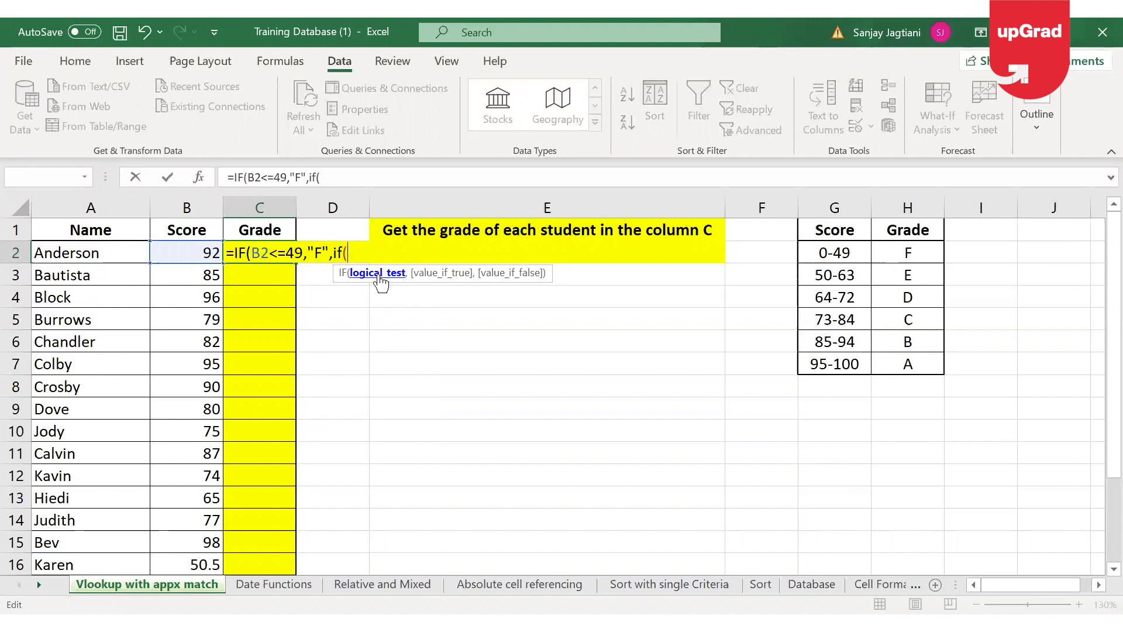
left_click(199, 253)
type("<")
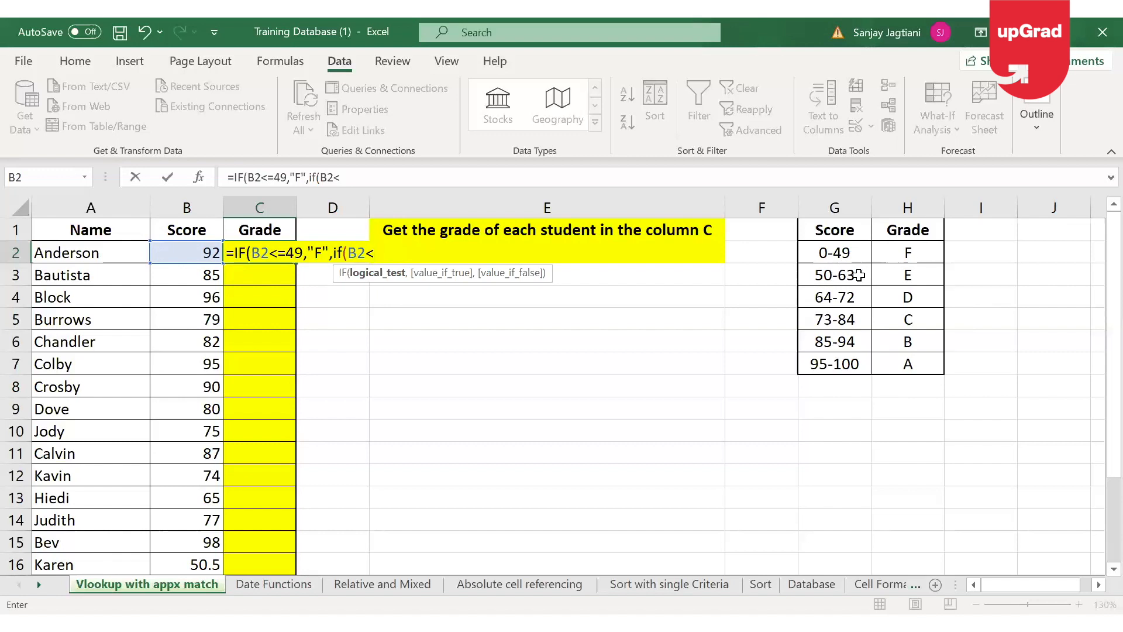
type("=63,")
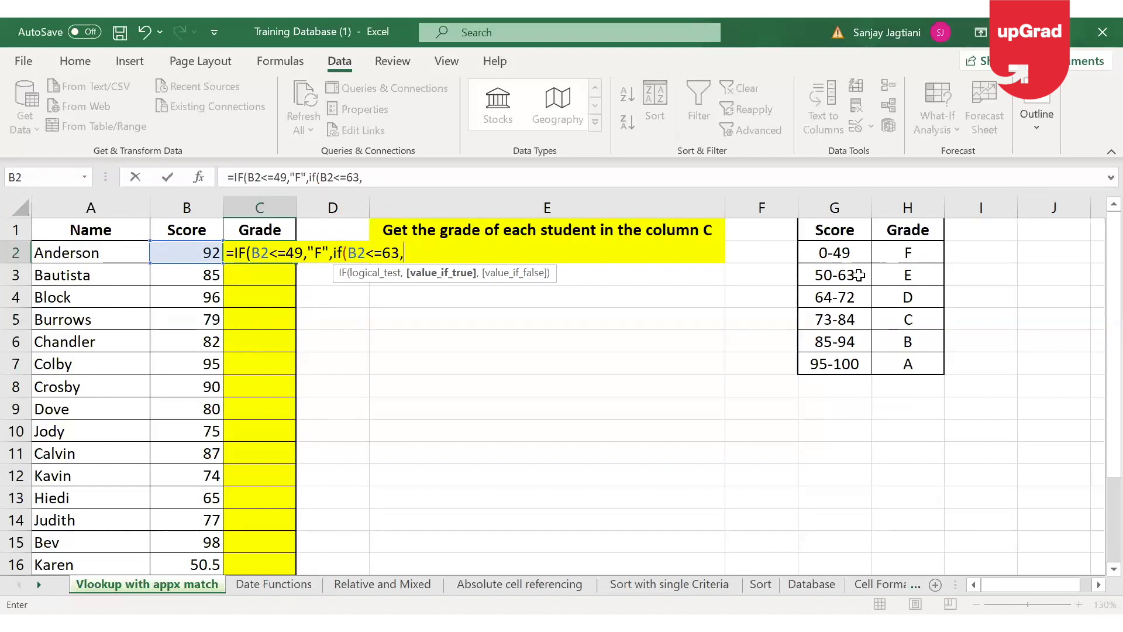
type("\"E\",")
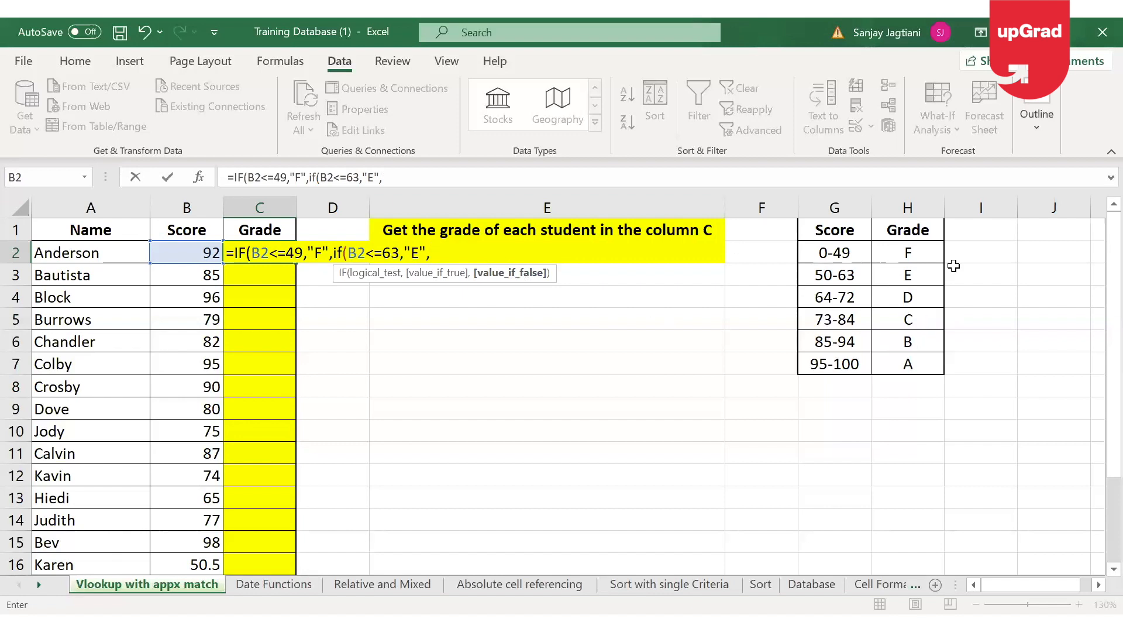
Step: Nest a third IF in the C2 formula, testing B2<=72 and returning "D" when true
type("i")
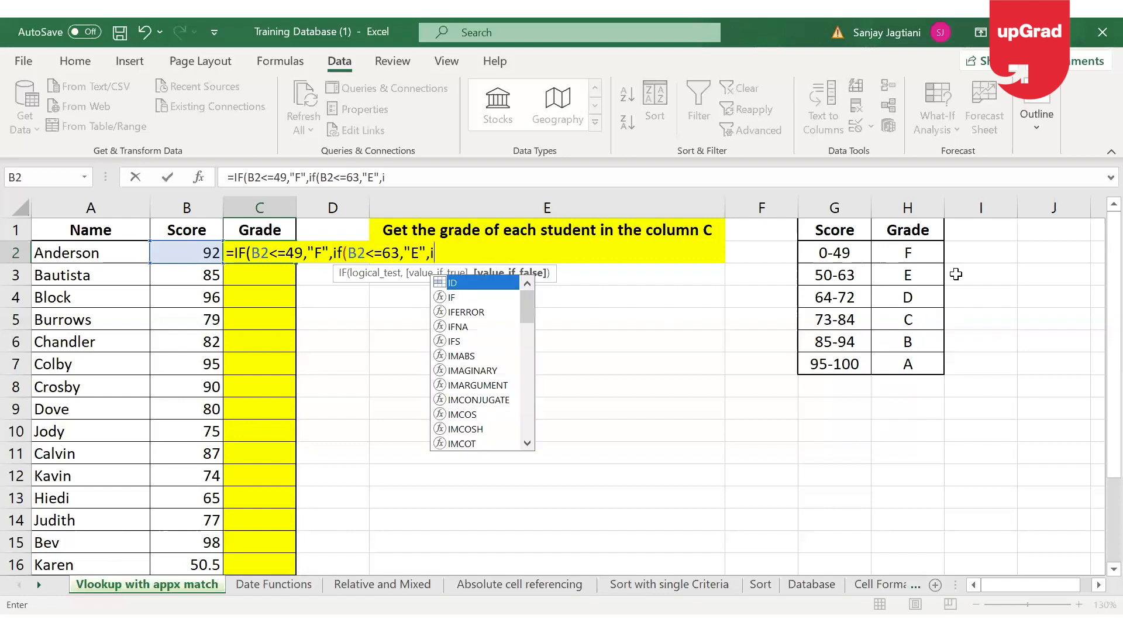
type("f(")
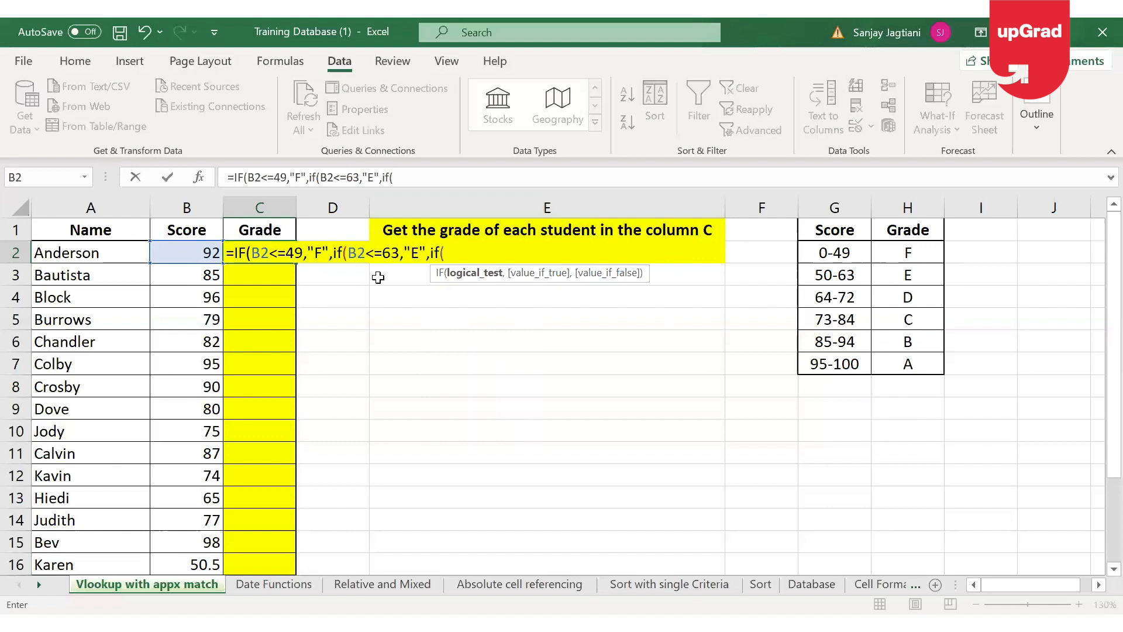
left_click(188, 250)
type("<")
type("=")
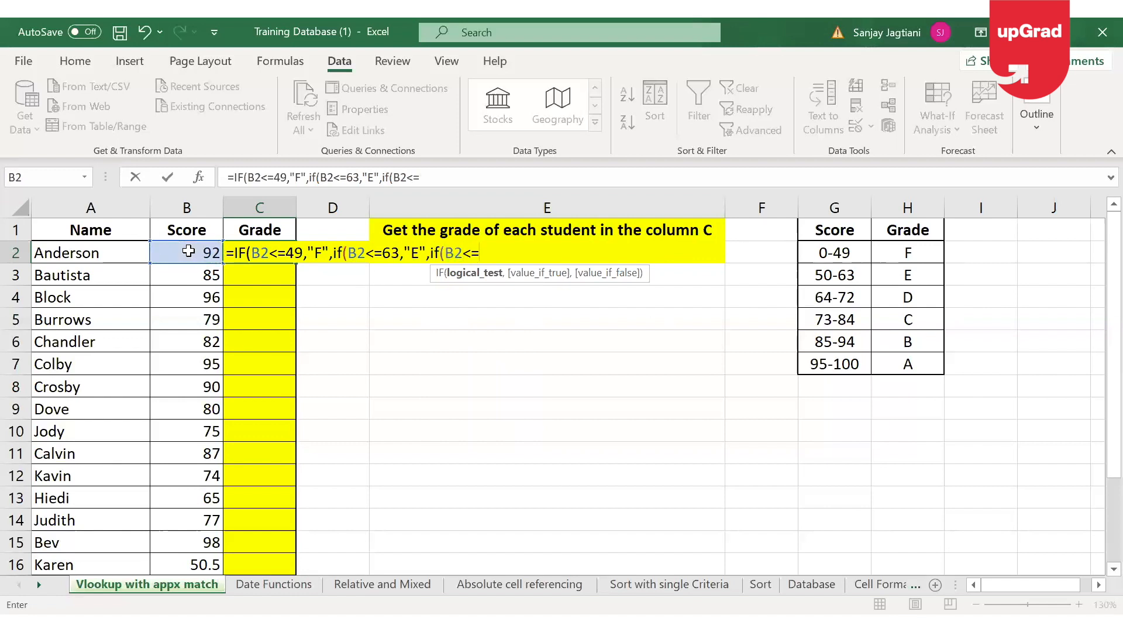
type("72,\"D\",")
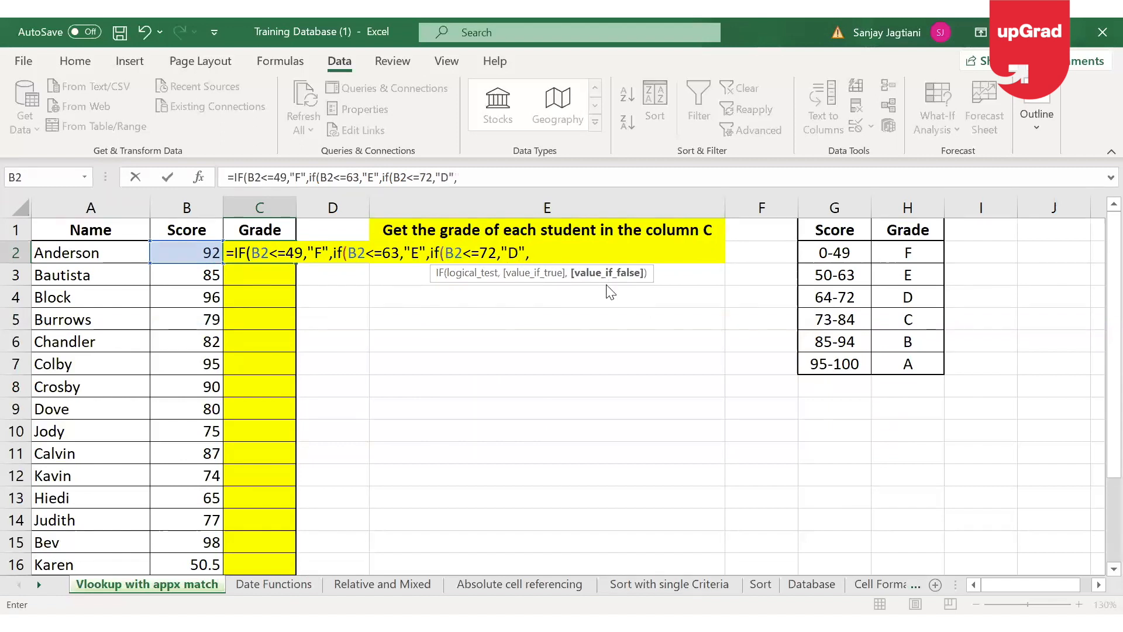
Step: Nest a fourth IF in the C2 formula, testing B2<=84 and returning "C" when true
type("if(")
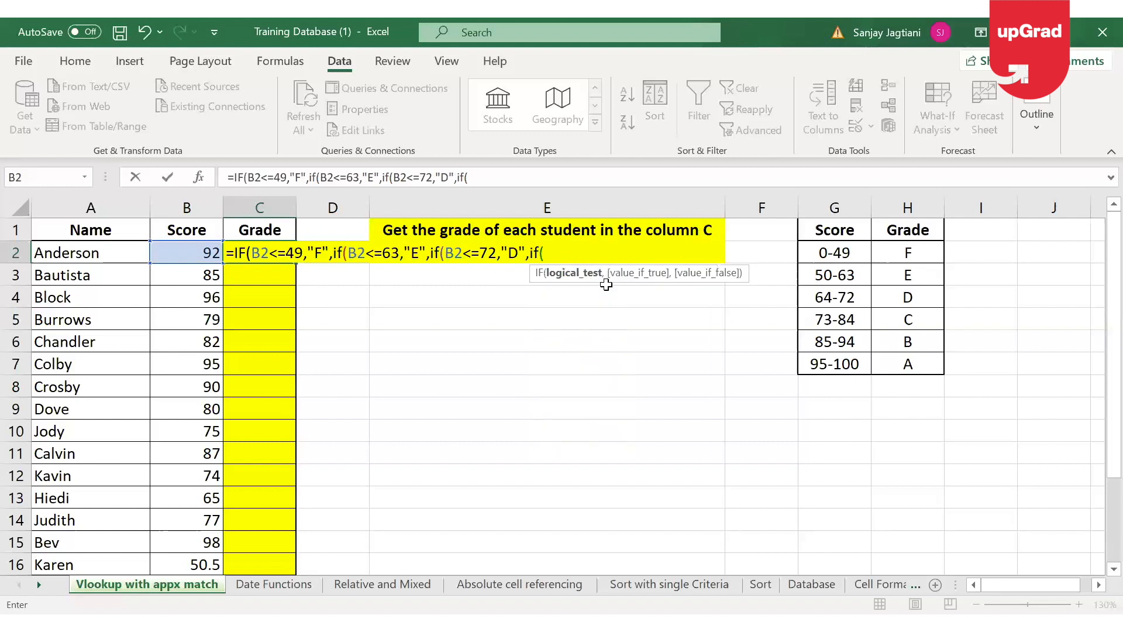
left_click(191, 253)
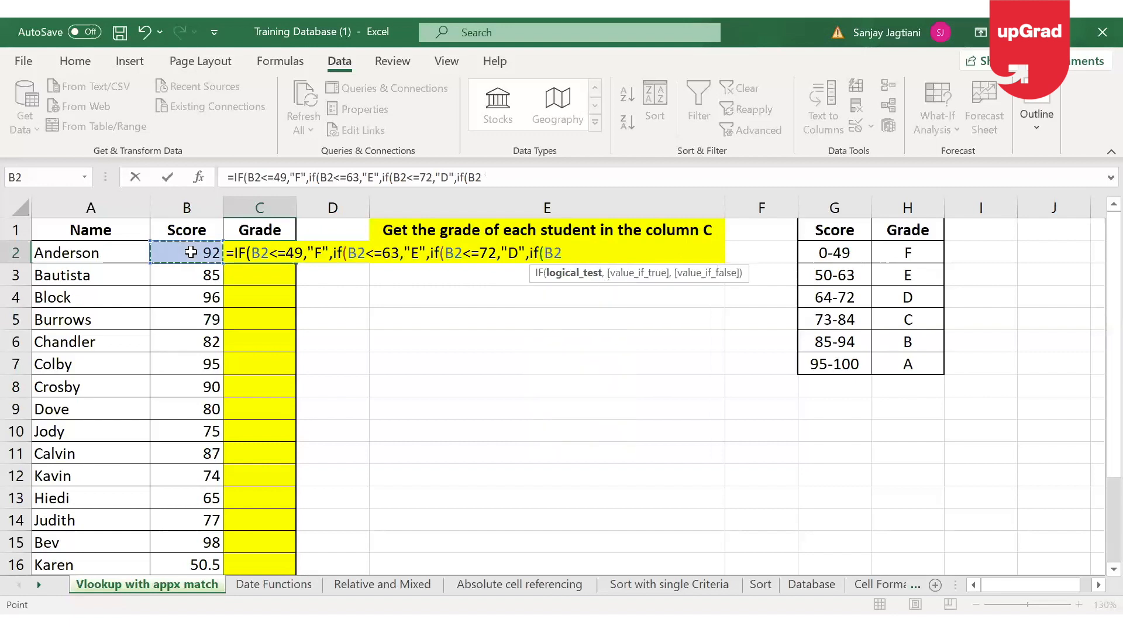
type("<=84,\"")
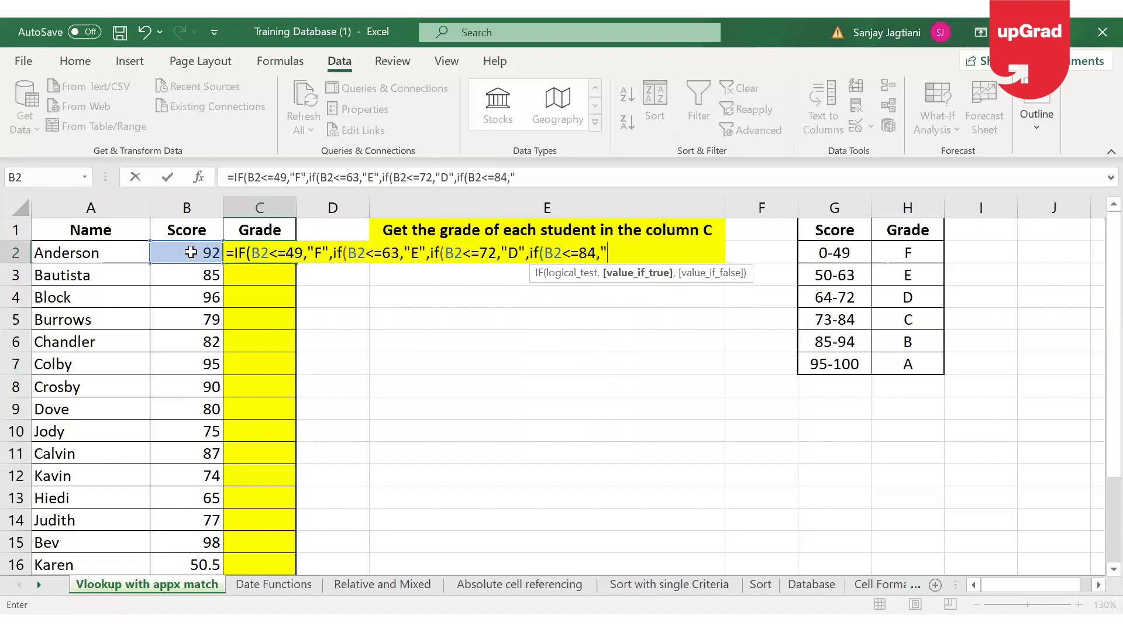
type("C\",i")
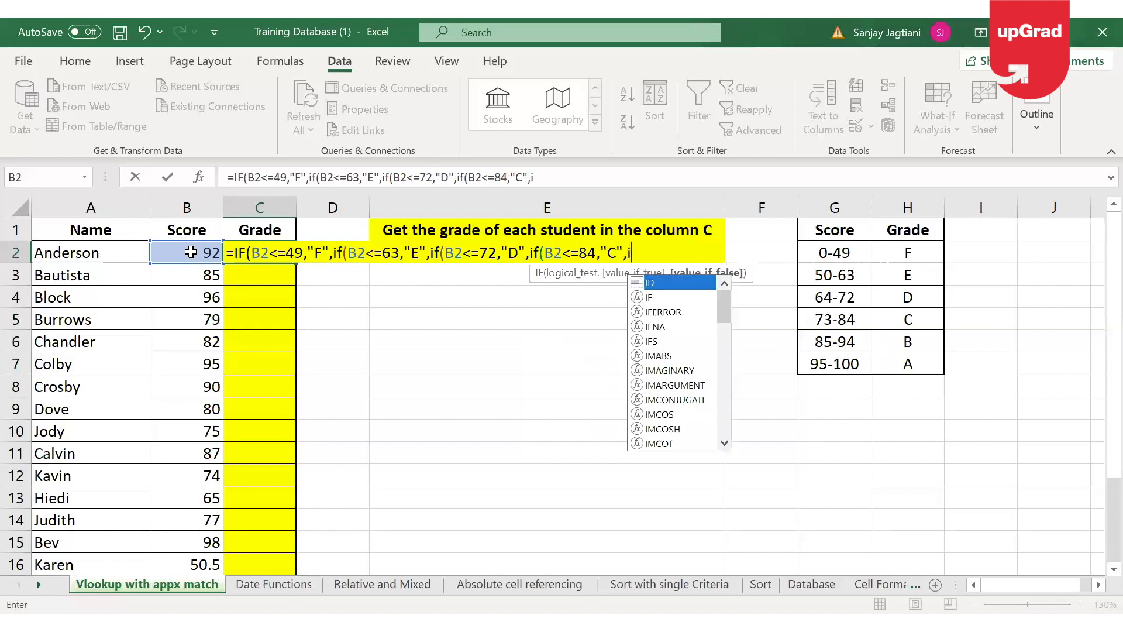
Step: Nest a fifth IF in the C2 formula, testing B2<=94 and returning "B" when true
type("f(")
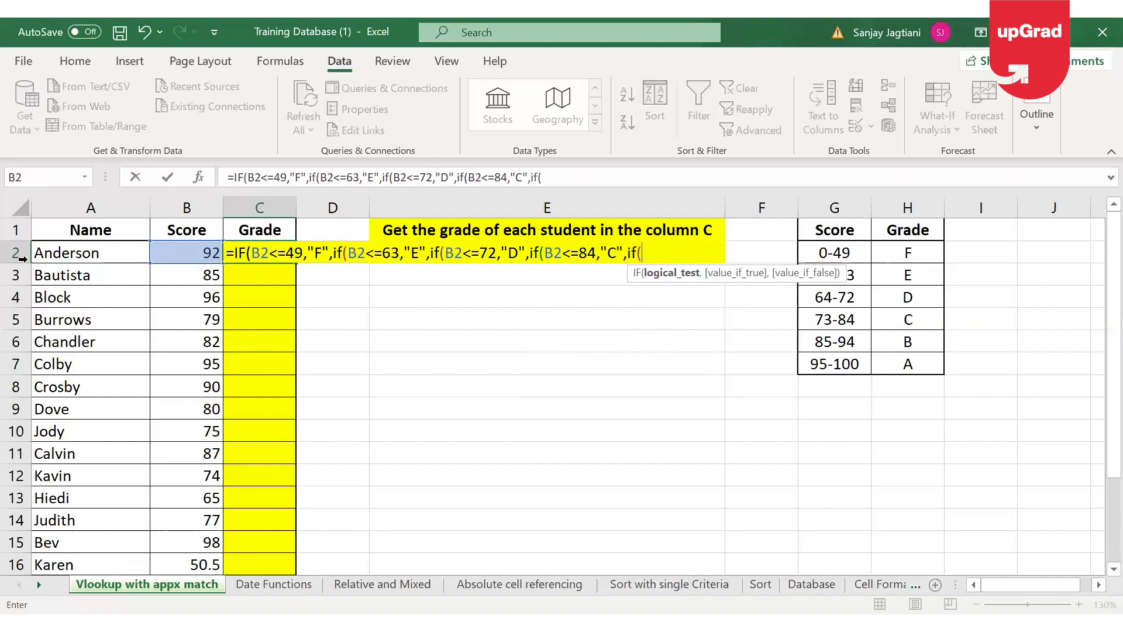
left_click(199, 254)
type("<")
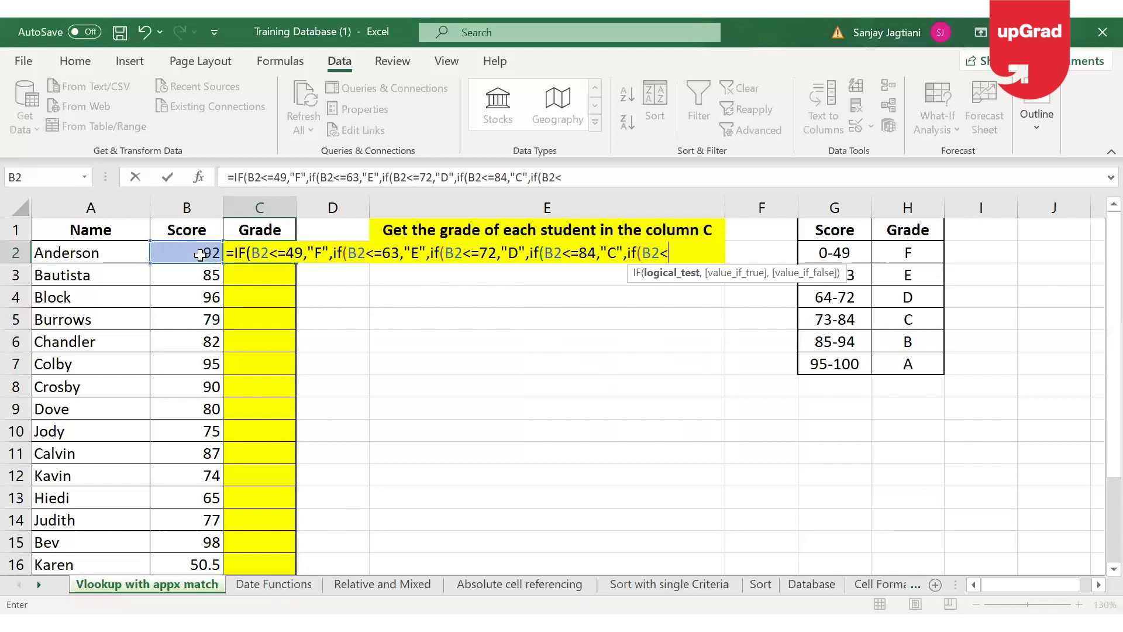
type("=94,\"B\",")
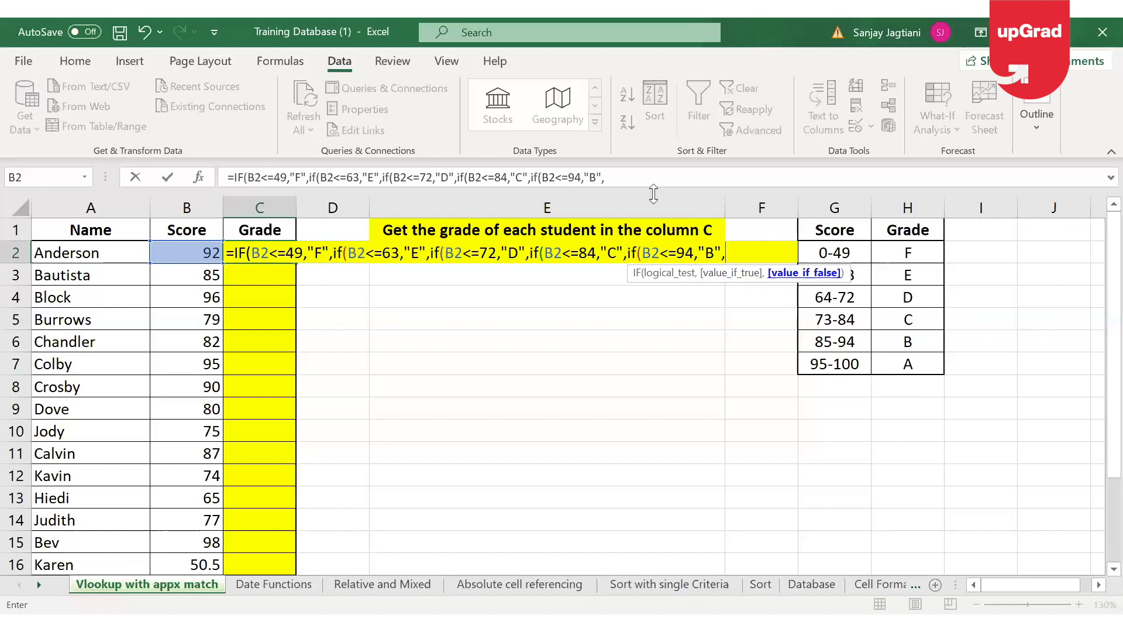
Step: Set the innermost value if false to "A", close all five IF brackets and enter the formula in C2
type("\"A\")")
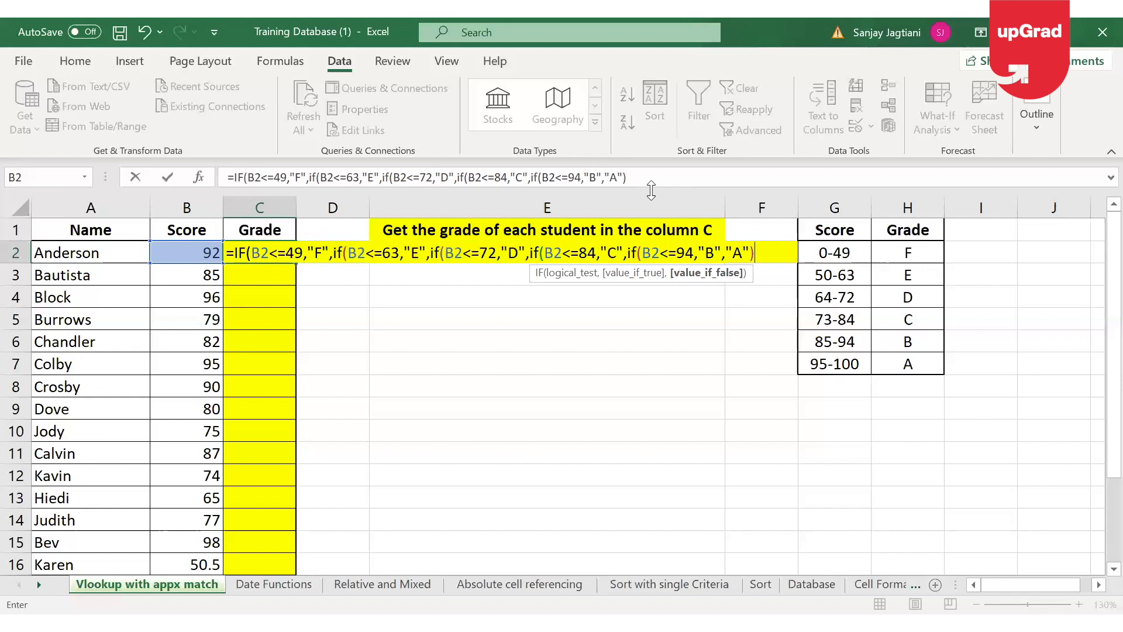
key("BackSpace")
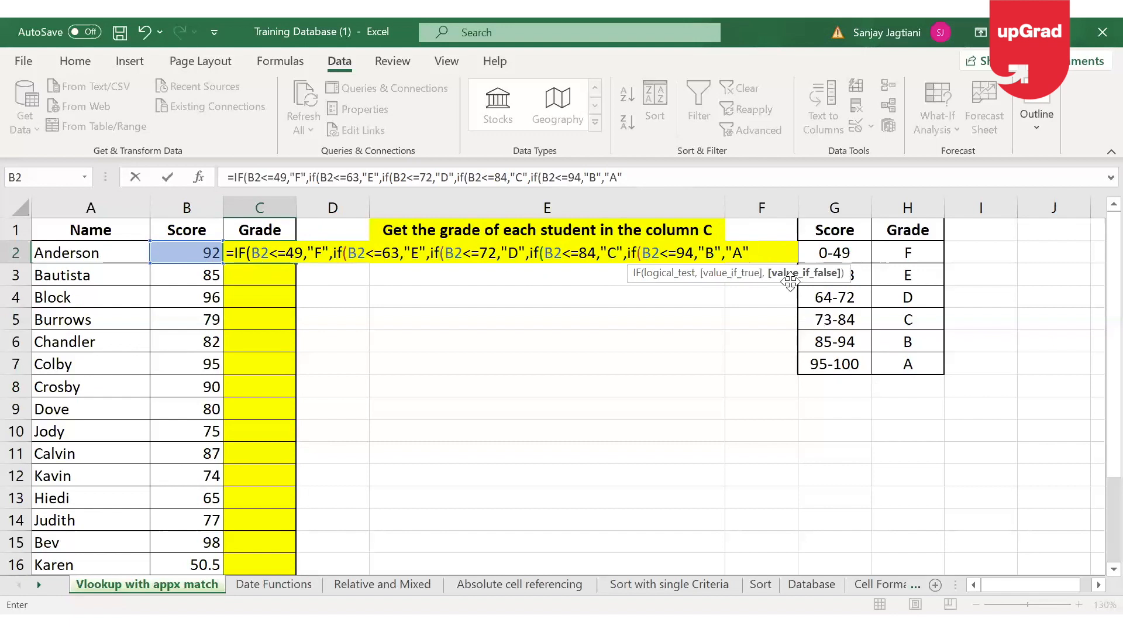
type(")")
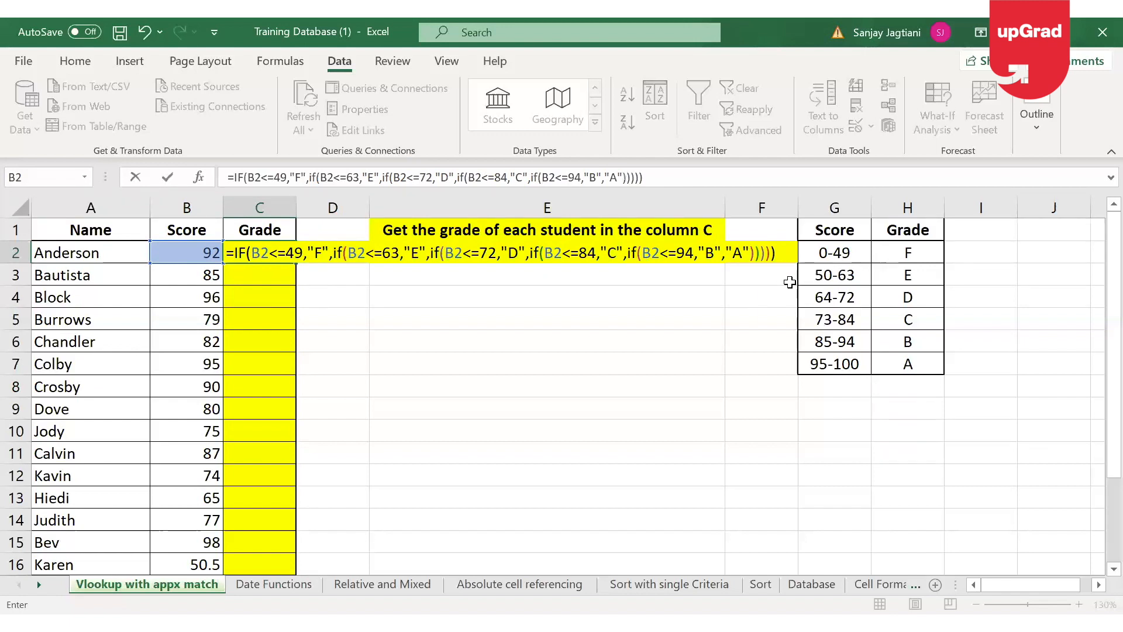
key("BackSpace")
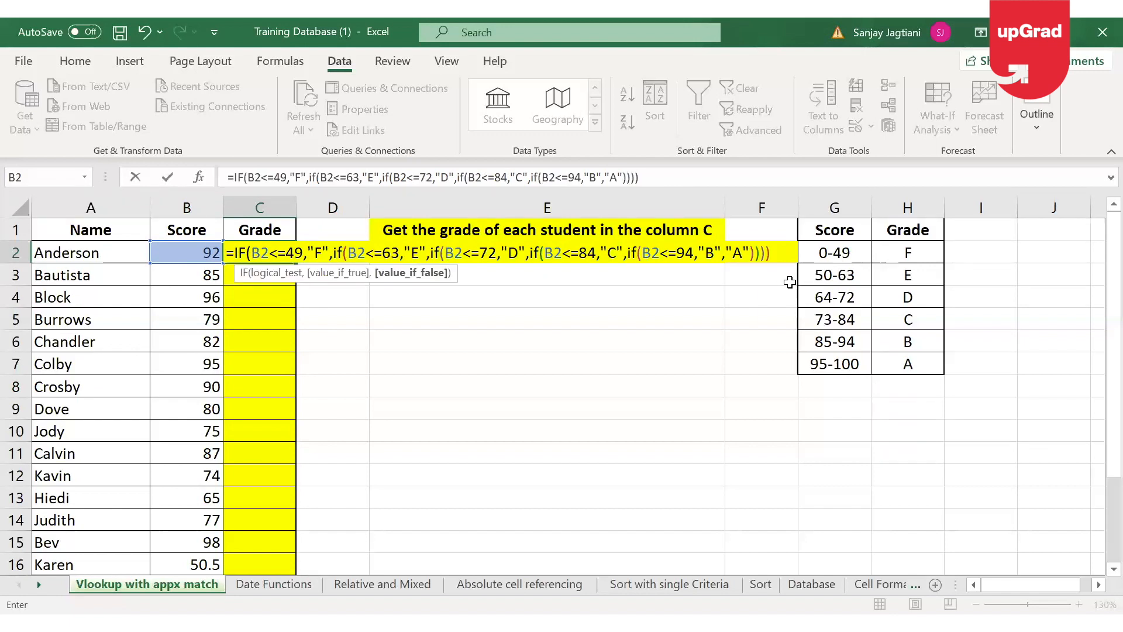
type(")")
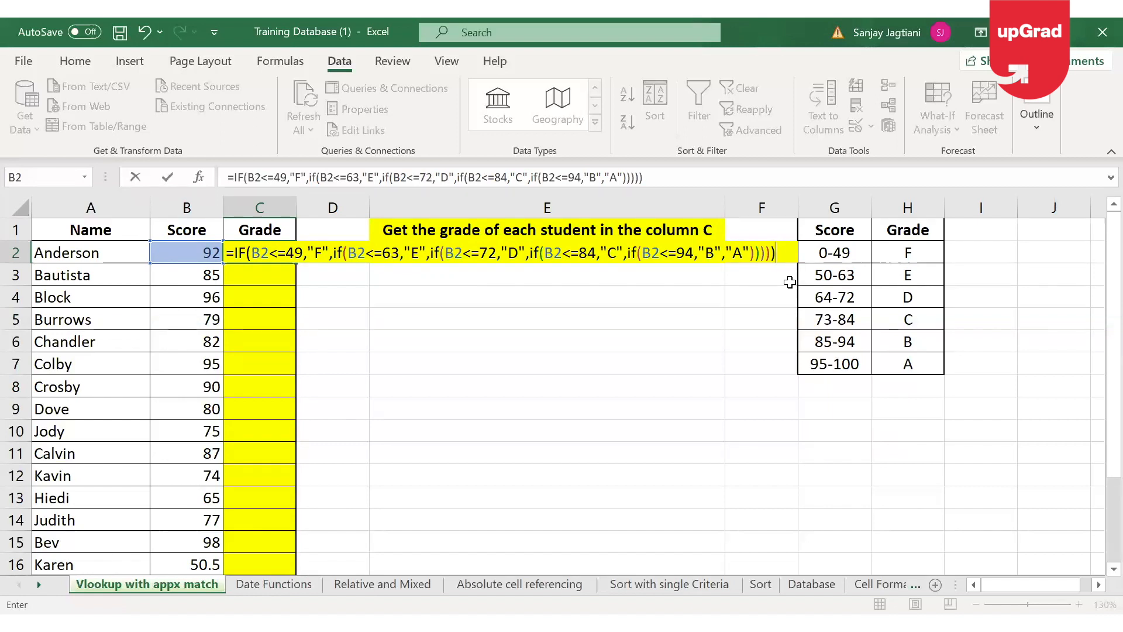
key("Return")
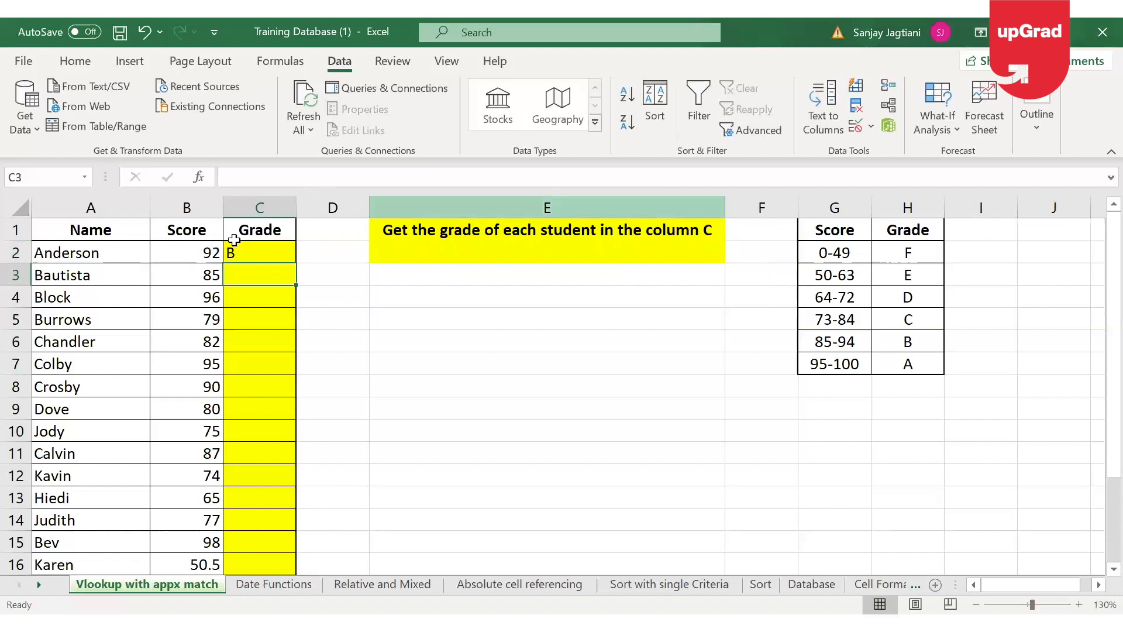
Step: Fill the nested IF formula from C2 down the Grade column for all students
left_click(274, 253)
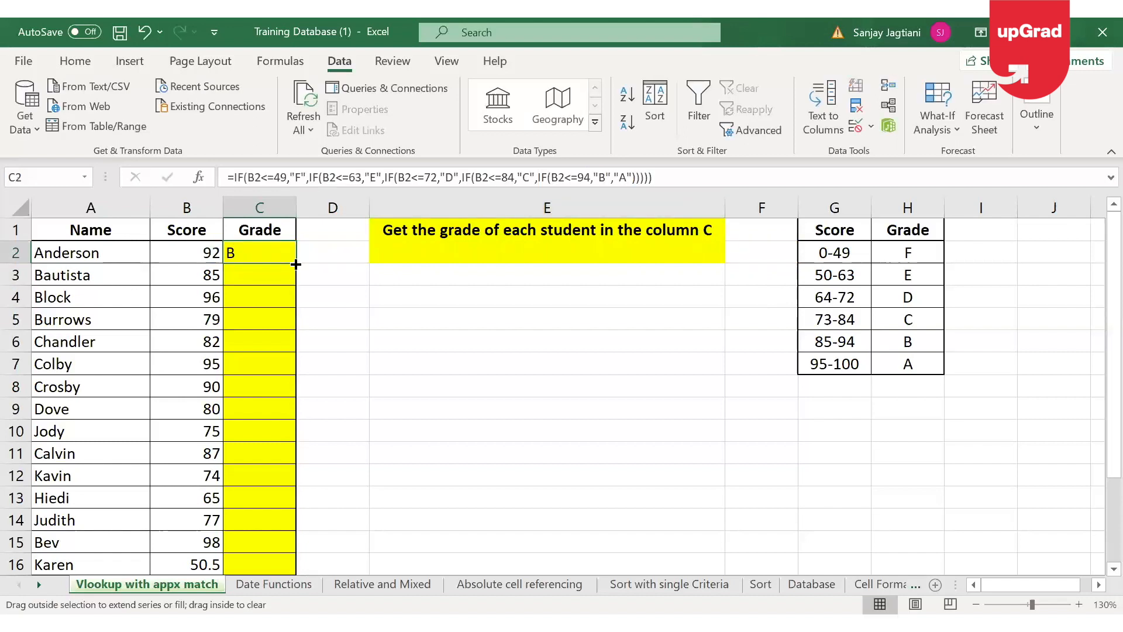
double_click(296, 261)
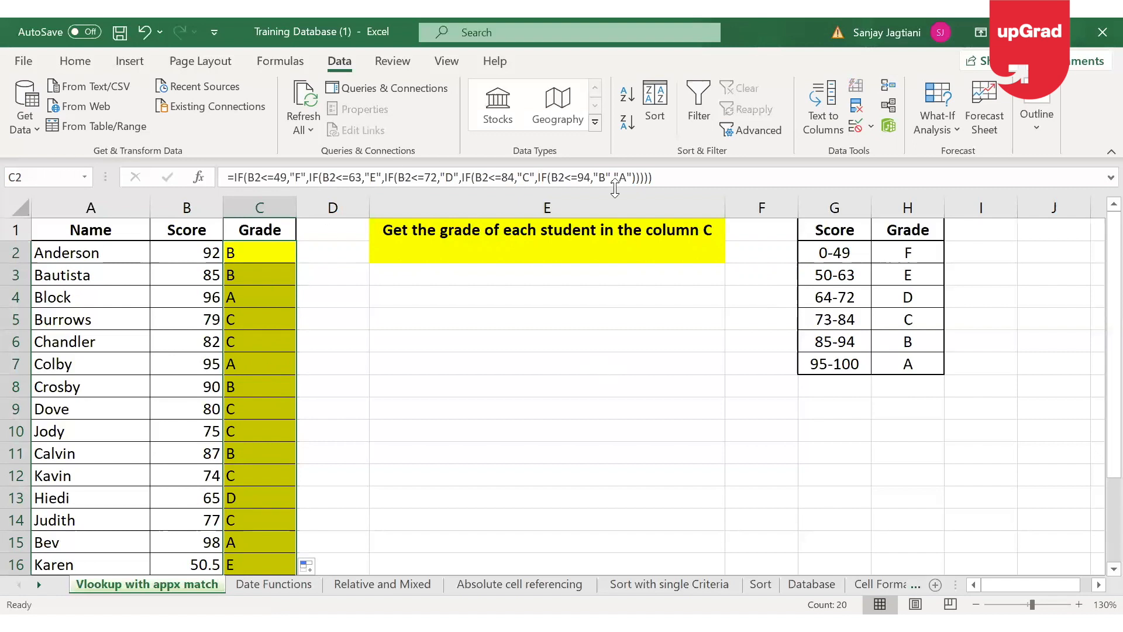
left_click(266, 252)
Step: Go through the grades in H2 to H7 of the lookup table and compare them with the nested IF formula in C2
left_click(907, 248)
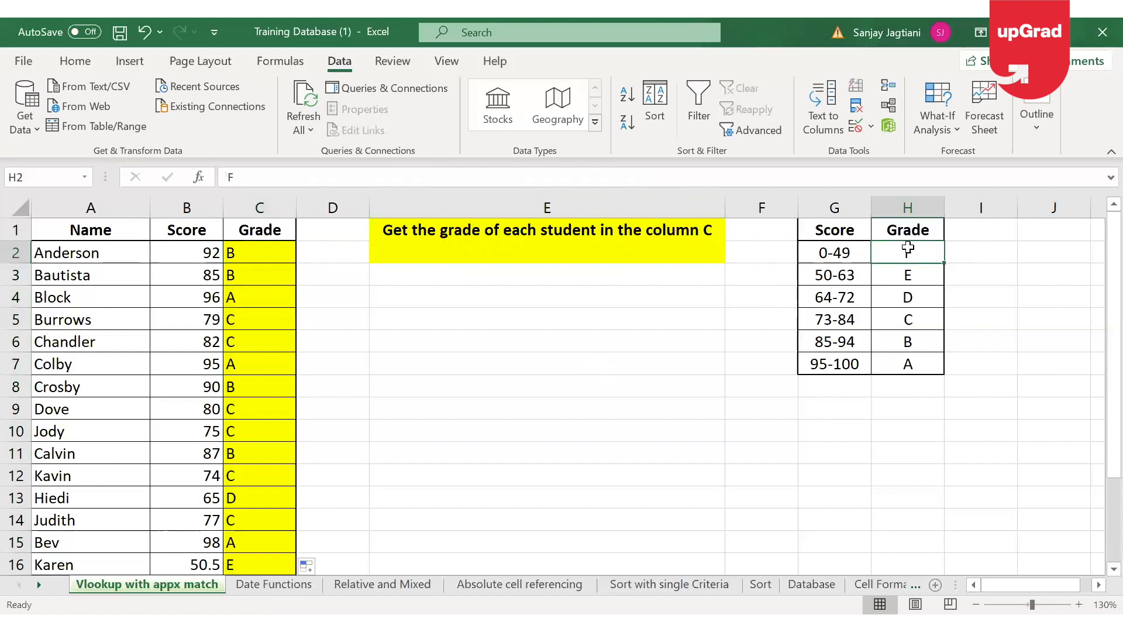
key("Down")
key("Down")
key("Down")
key("Down")
key("Down")
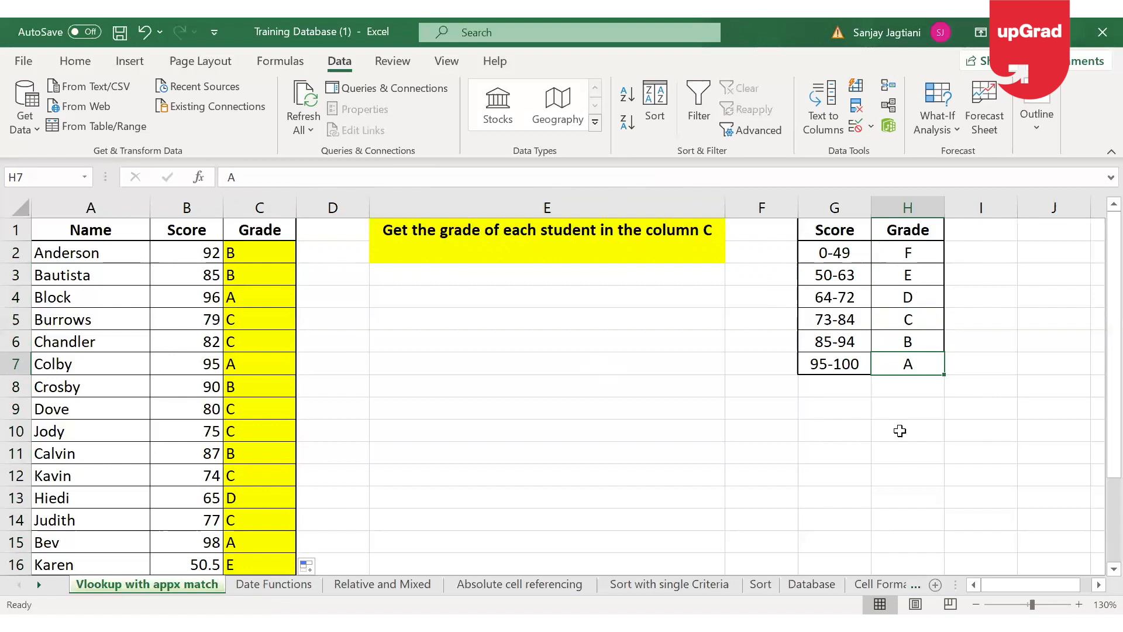
left_click(247, 247)
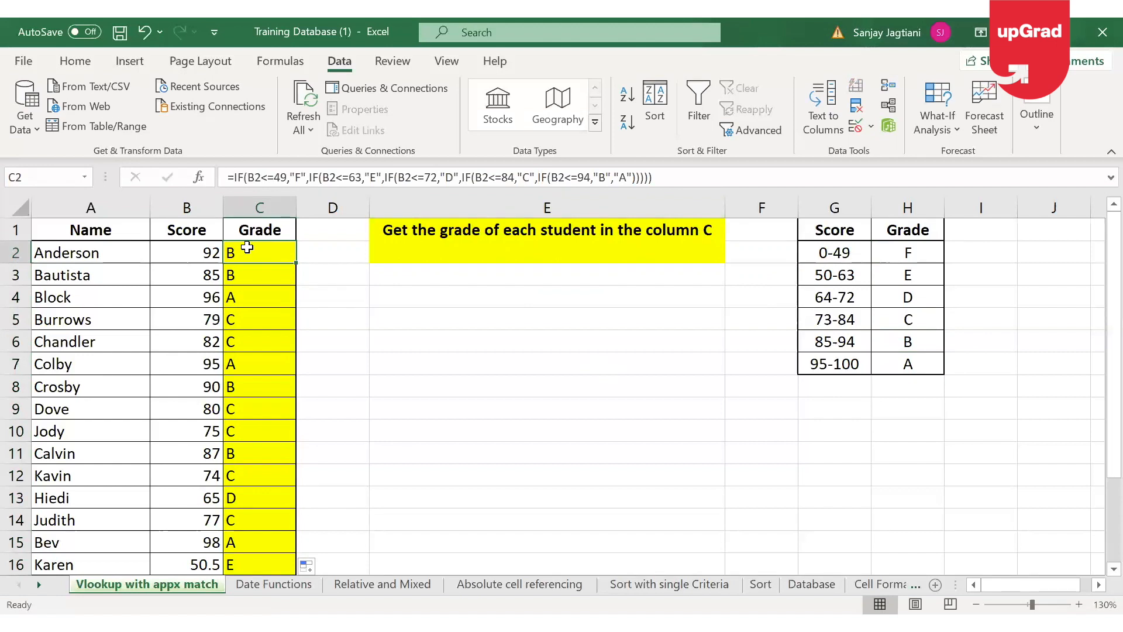